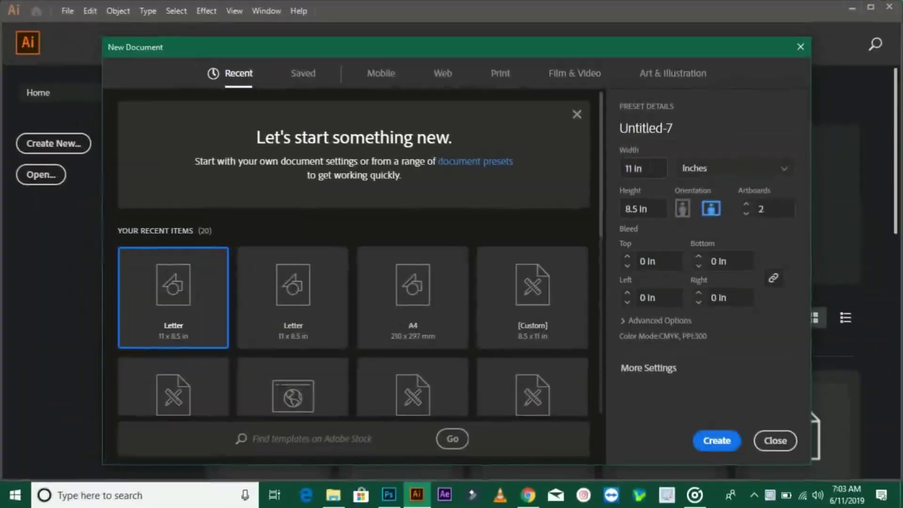
Step: Create a two-artboard Letter landscape document and make an 11×8.5 in rectangle
click(716, 438)
scroll(372, 231, down, 2)
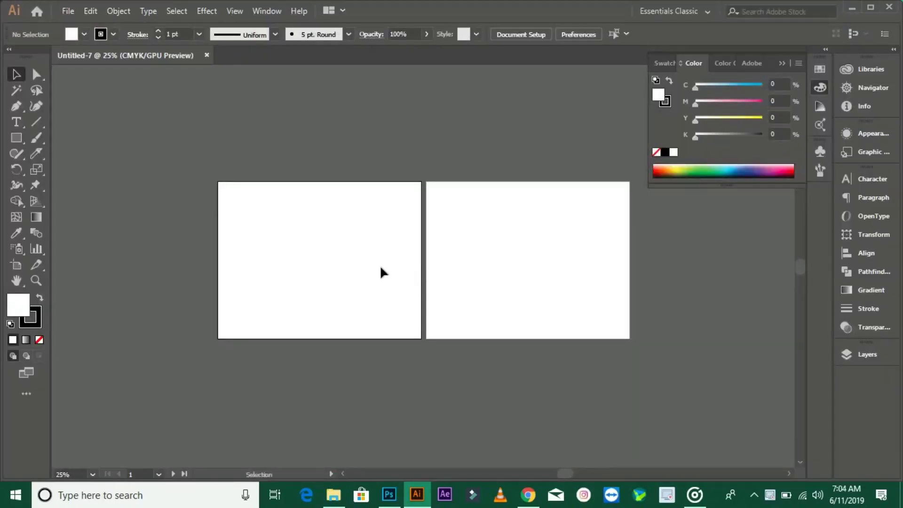
click(314, 195)
key(Tab)
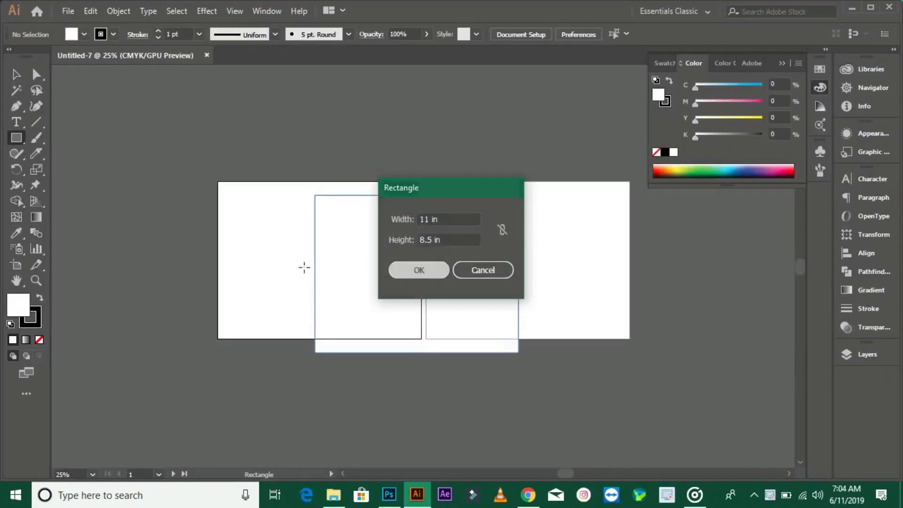
key(Return)
key(v)
Step: Remove the rectangle's stroke and align it onto the first artboard
click(39, 340)
key(ctrl+shift+a)
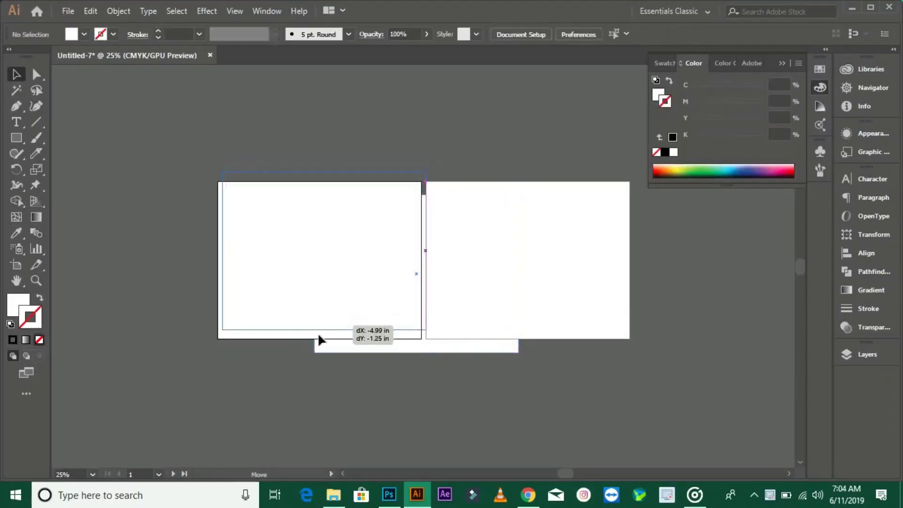
drag(318, 337, 320, 341)
key(ctrl+shift+a)
scroll(348, 307, up, 1)
click(348, 299)
double_click(18, 305)
Step: Fill the rectangle teal and split it into a three-column grid
click(667, 196)
key(Return)
click(118, 11)
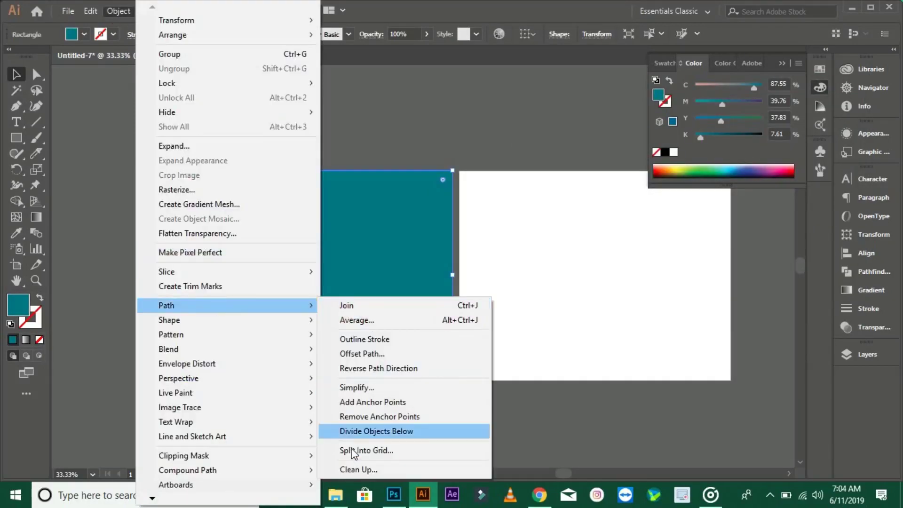
click(354, 450)
click(626, 297)
Step: Offset the three panels inward and convert the offset paths into margin guides
click(118, 11)
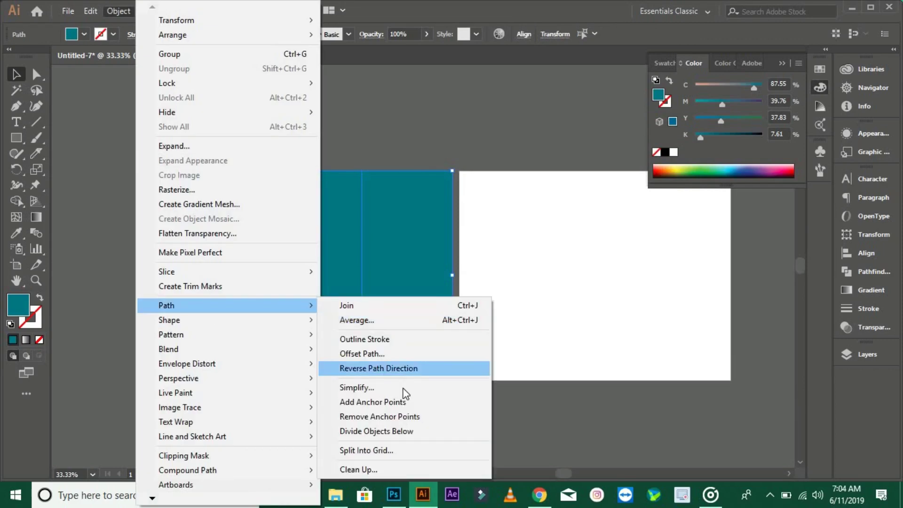
click(373, 353)
click(439, 280)
right_click(276, 273)
click(318, 172)
Step: Copy all three teal panels onto the second artboard
key(ctrl+plus)
drag(66, 184, 526, 447)
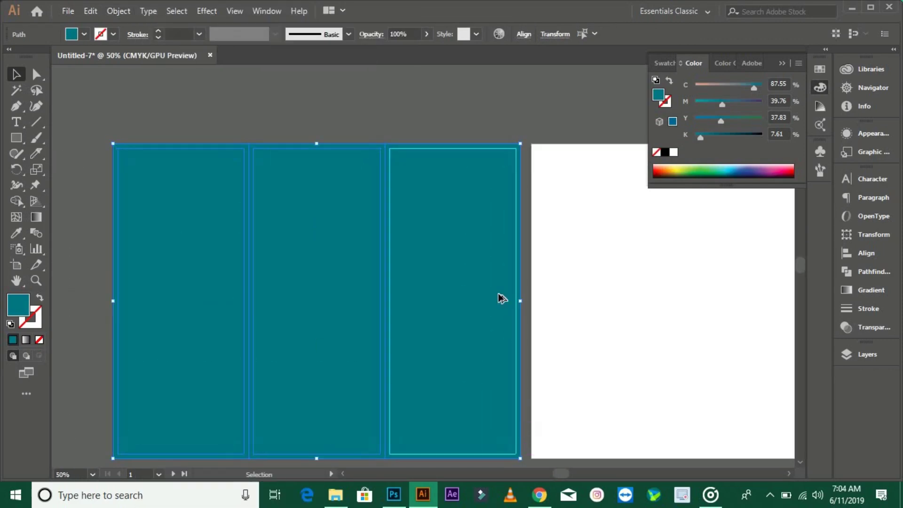
key(ctrl+minus)
drag(360, 212, 639, 211)
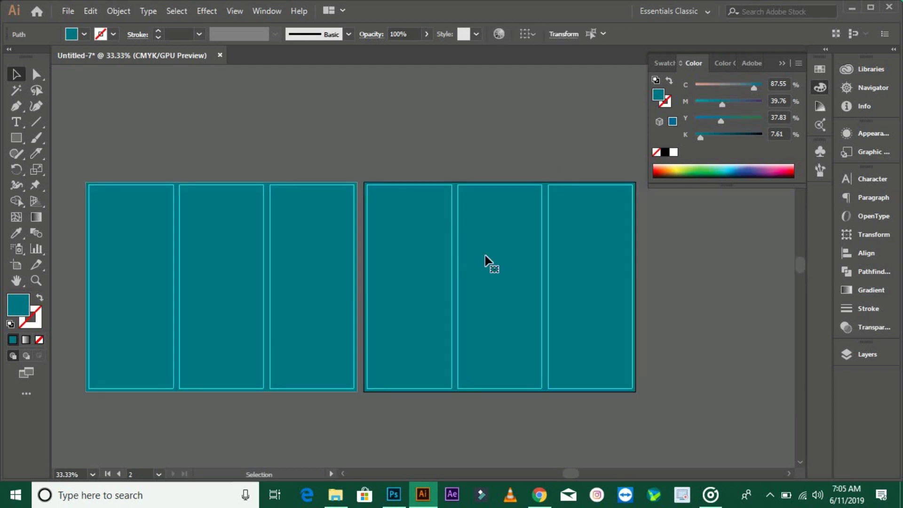
click(456, 240)
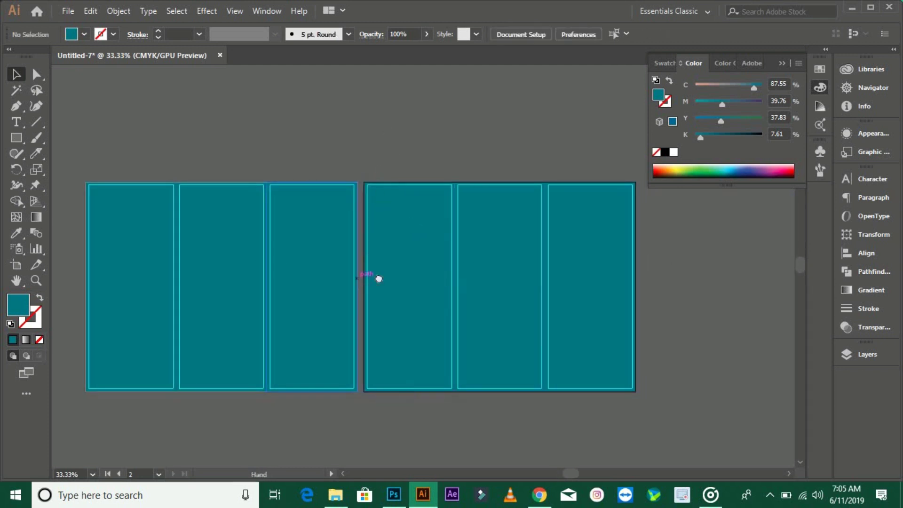
drag(379, 278, 400, 257)
key(ctrl+plus)
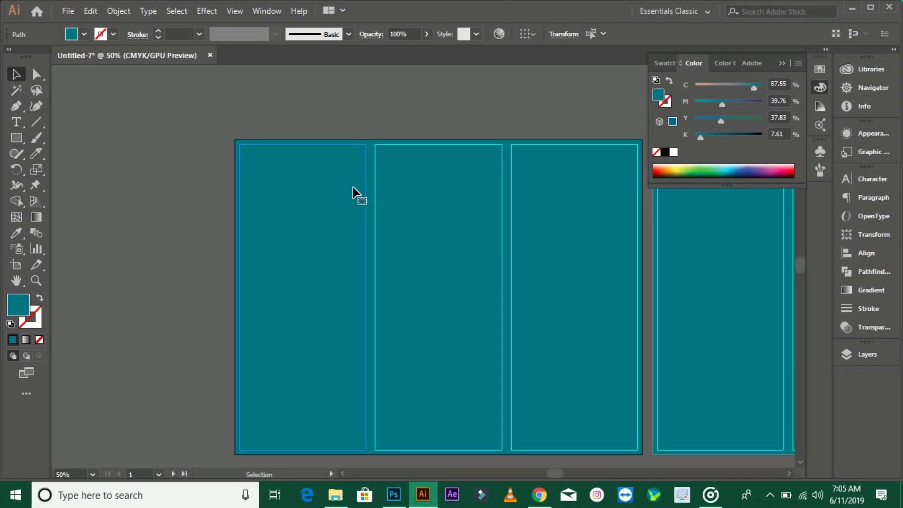
key(ctrl+plus)
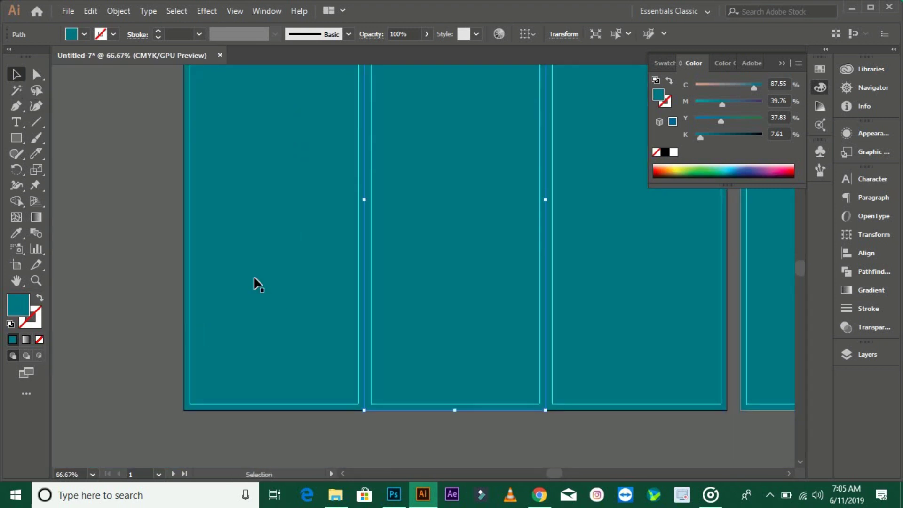
Step: Draw a rectangle over the first panel and fill it light grey #CCCECE
drag(367, 422, 360, 394)
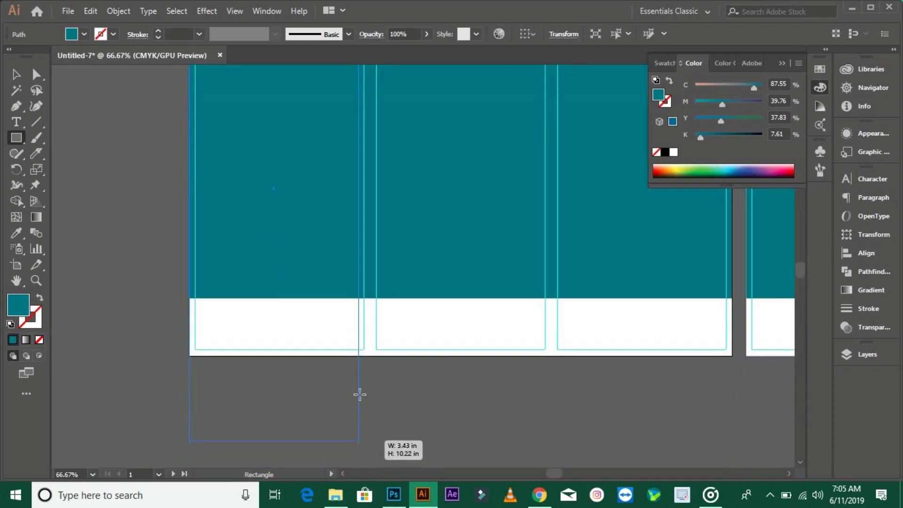
drag(370, 352, 367, 352)
double_click(18, 305)
click(509, 146)
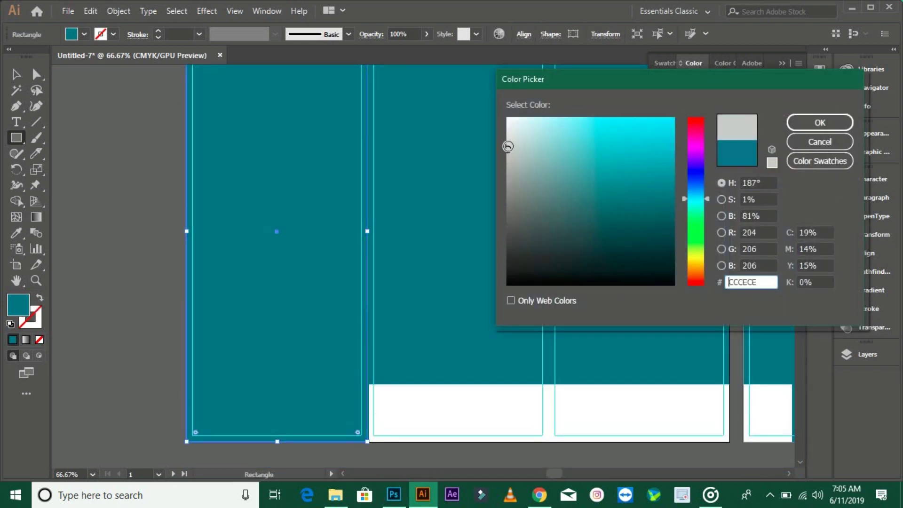
click(793, 123)
key(v)
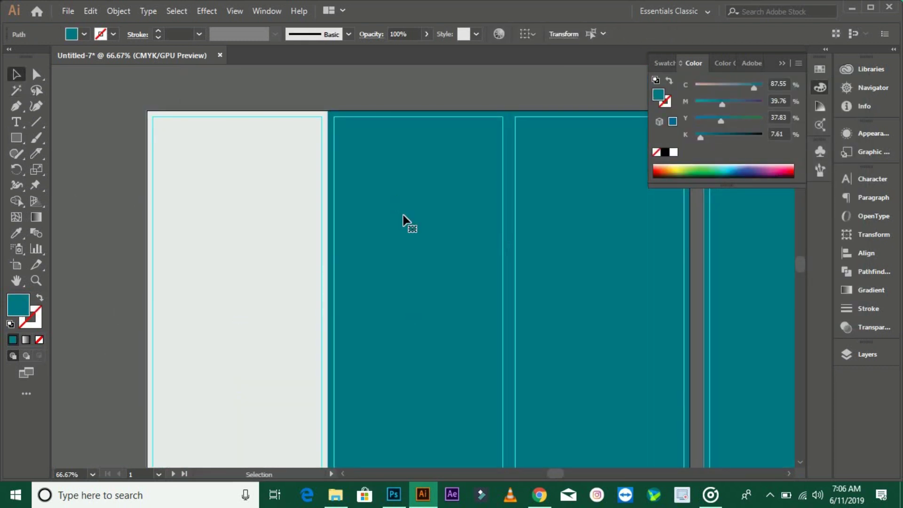
Step: Duplicate the light grey rectangle onto the middle and third panels
key(ctrl+minus)
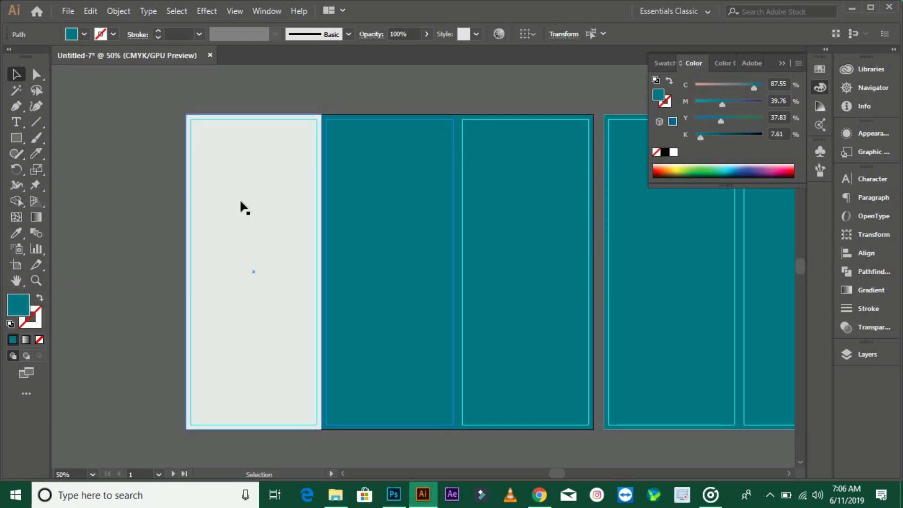
drag(240, 202, 381, 208)
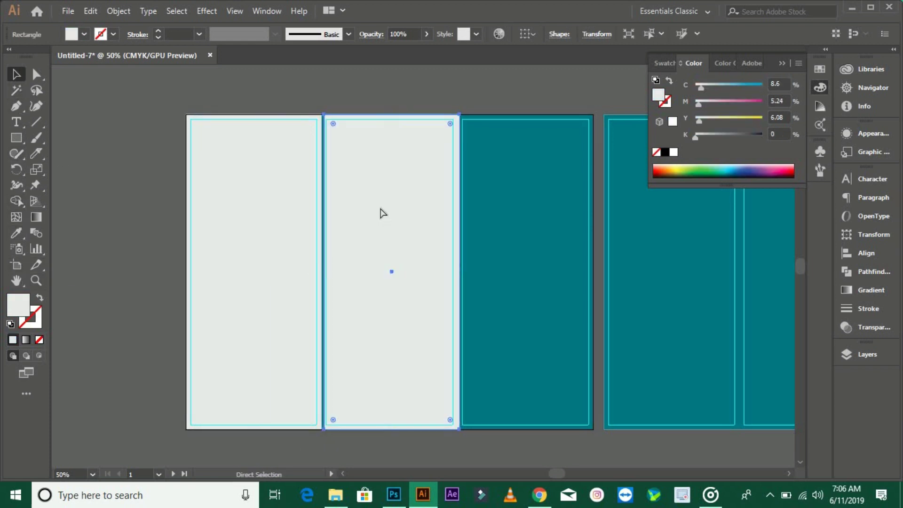
key(ctrl+d)
click(382, 97)
Step: Nudge the grey rectangles' edges into alignment with the panel edges
key(ctrl+plus)
key(ctrl+plus)
key(ctrl+plus)
key(ctrl+plus)
key(ctrl+plus)
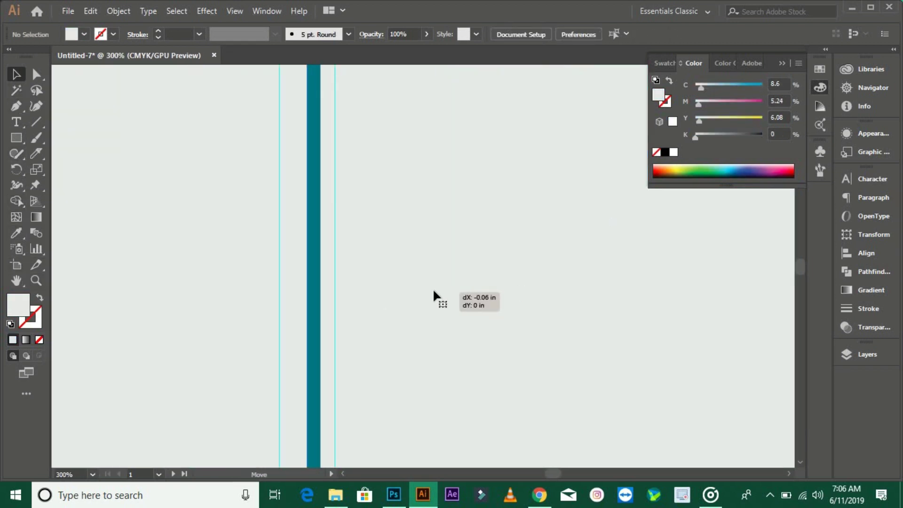
drag(323, 238, 378, 319)
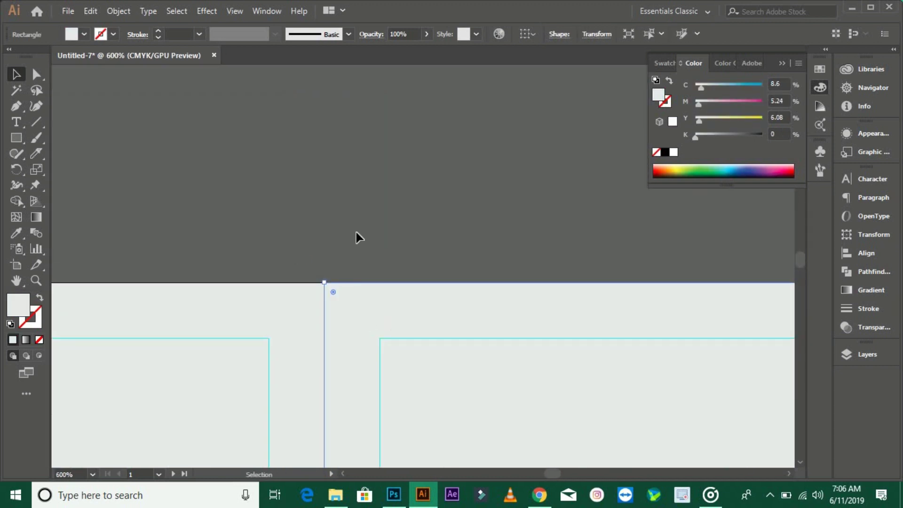
key(ctrl+1)
click(460, 300)
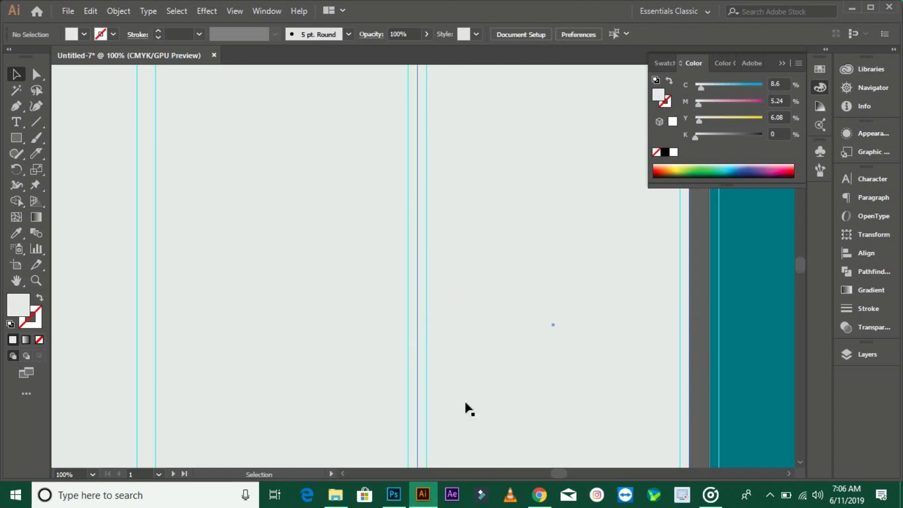
scroll(356, 360, down, 3)
Step: Fill the first artboard's middle panel dark grey
scroll(366, 304, up, 1)
double_click(25, 305)
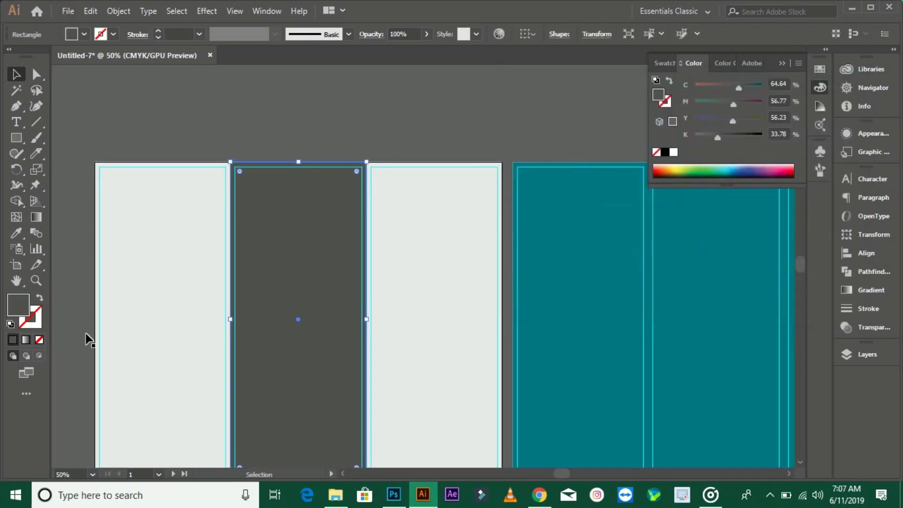
click(504, 132)
scroll(375, 322, down, 2)
scroll(290, 331, up, 1)
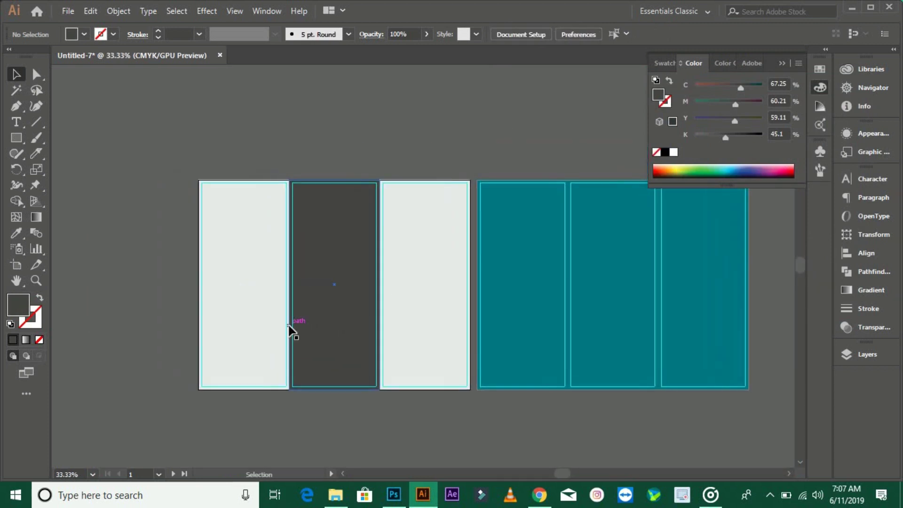
scroll(387, 316, up, 1)
scroll(492, 326, right, 2)
scroll(492, 326, down, 1)
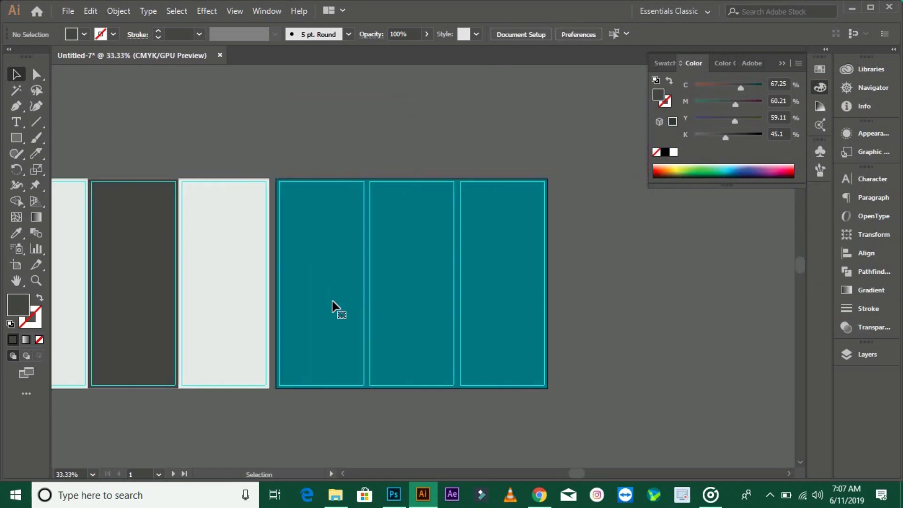
Step: Copy light grey panels over the second artboard's teal panels
double_click(24, 312)
click(821, 123)
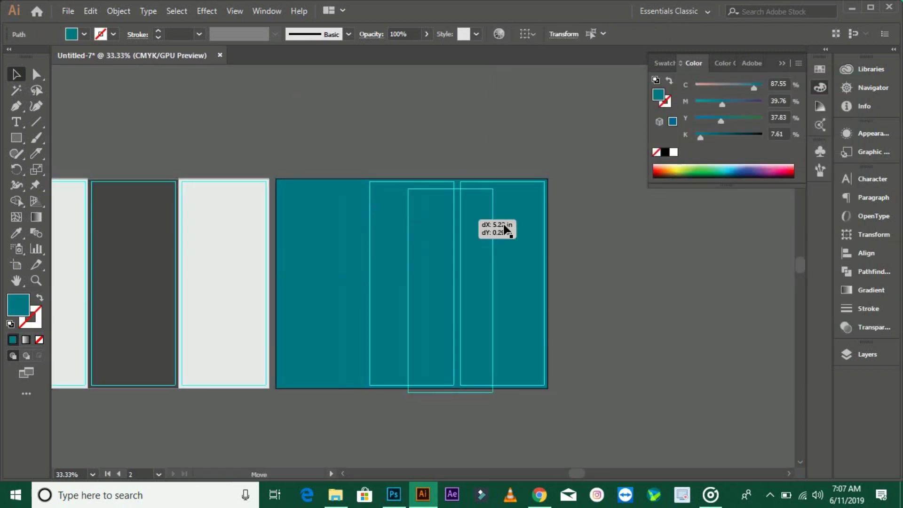
scroll(216, 224, down, 1)
drag(346, 244, 348, 249)
scroll(349, 250, up, 2)
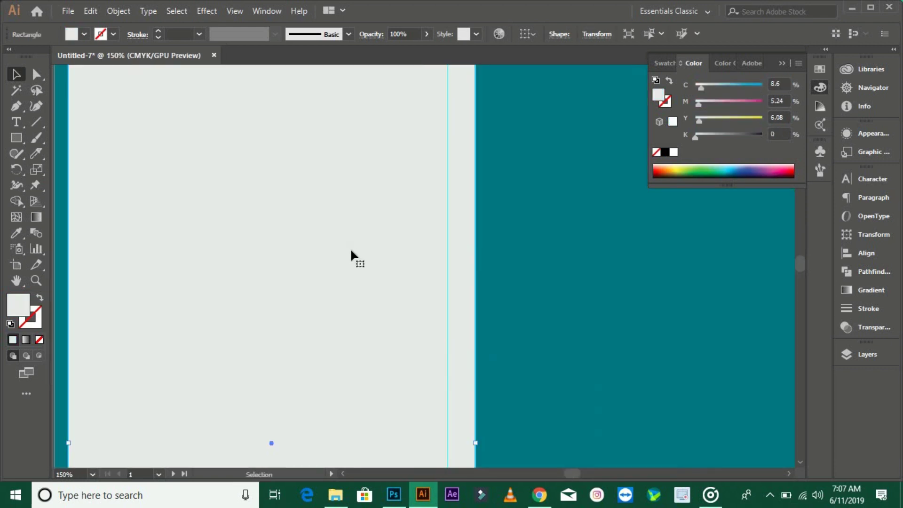
scroll(350, 247, down, 1)
mouse_move(351, 289)
mouse_down()
mouse_move(366, 233)
mouse_move(488, 234)
mouse_up()
key(ctrl+d)
Step: Browse the Desktop for image files in the Open dialog
click(344, 254)
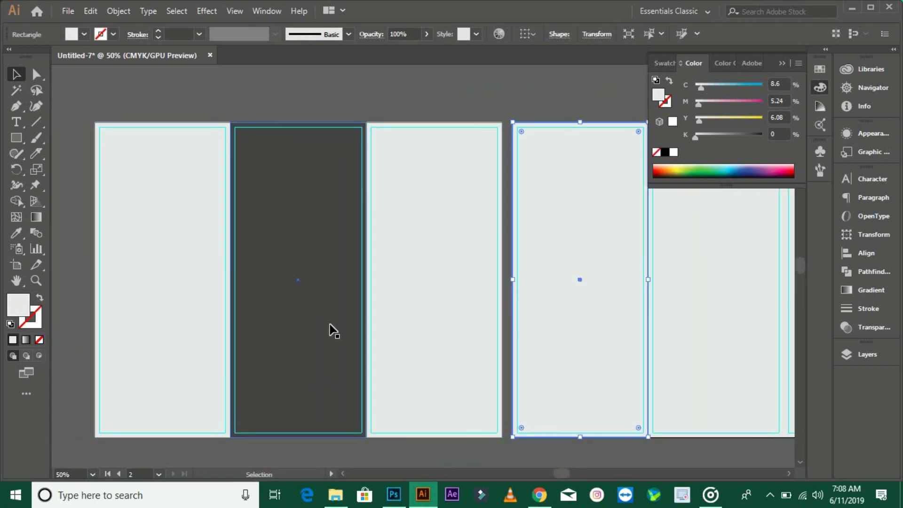
click(331, 306)
click(68, 11)
click(91, 54)
click(262, 117)
mouse_move(440, 77)
mouse_down()
mouse_move(440, 236)
mouse_move(445, 167)
mouse_up()
Step: Select several Desktop photos in the Open dialog
click(160, 117)
ctrl+click(268, 160)
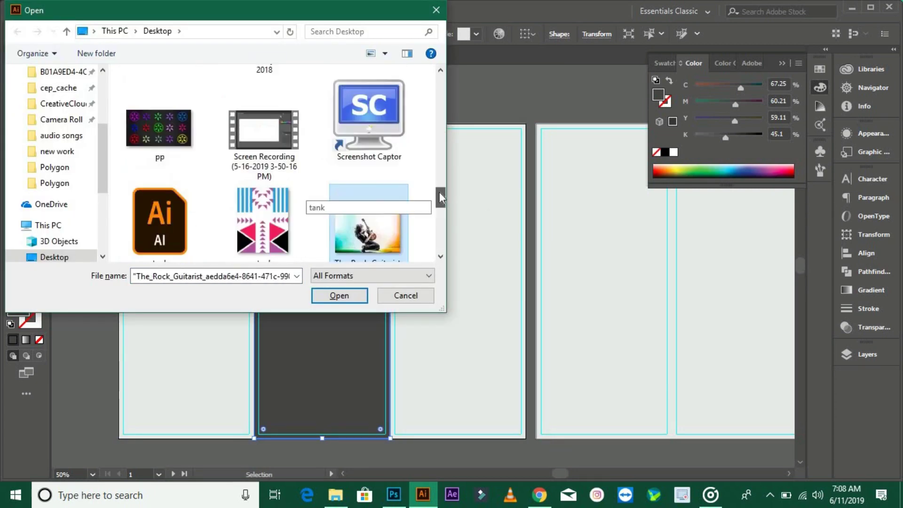
scroll(256, 116, up, 3)
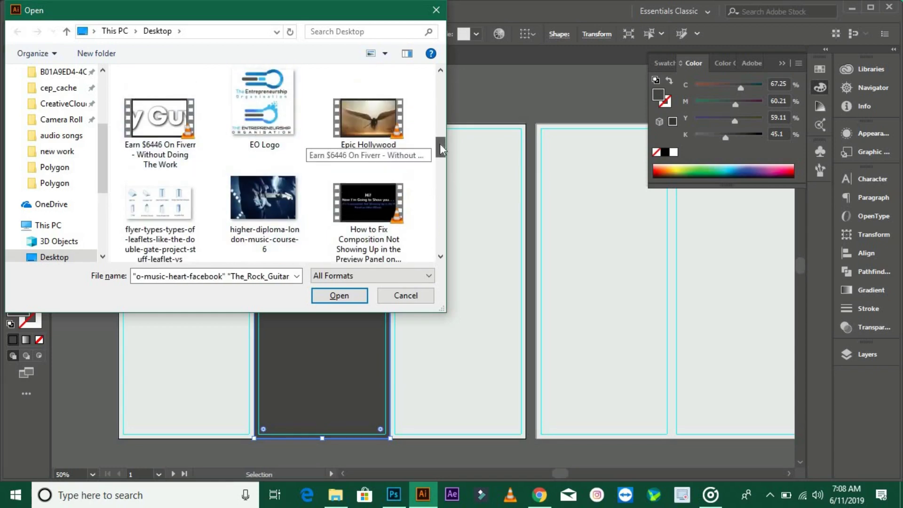
ctrl+click(257, 181)
scroll(167, 141, up, 3)
ctrl+click(167, 140)
scroll(325, 201, up, 3)
ctrl+click(265, 94)
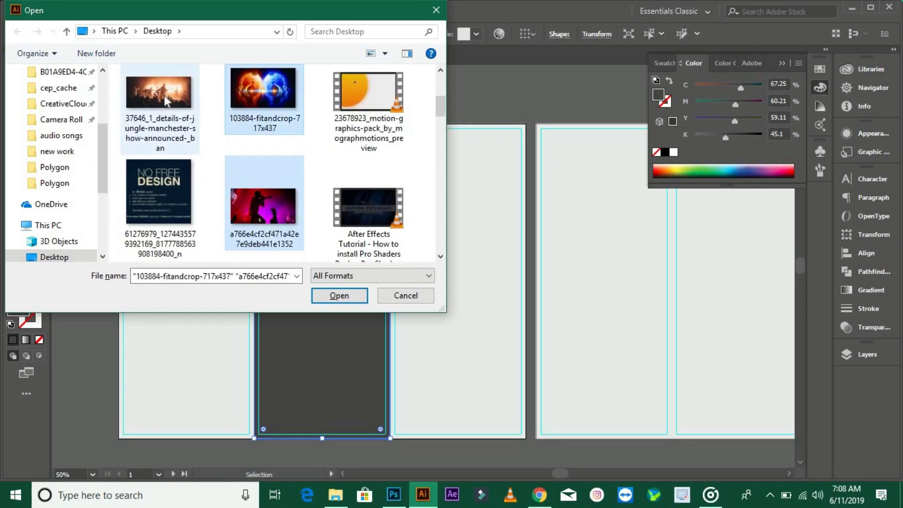
Step: Open the selected photos as separate documents and show 66iglE0.jpg
ctrl+click(164, 95)
drag(440, 113, 446, 86)
click(347, 299)
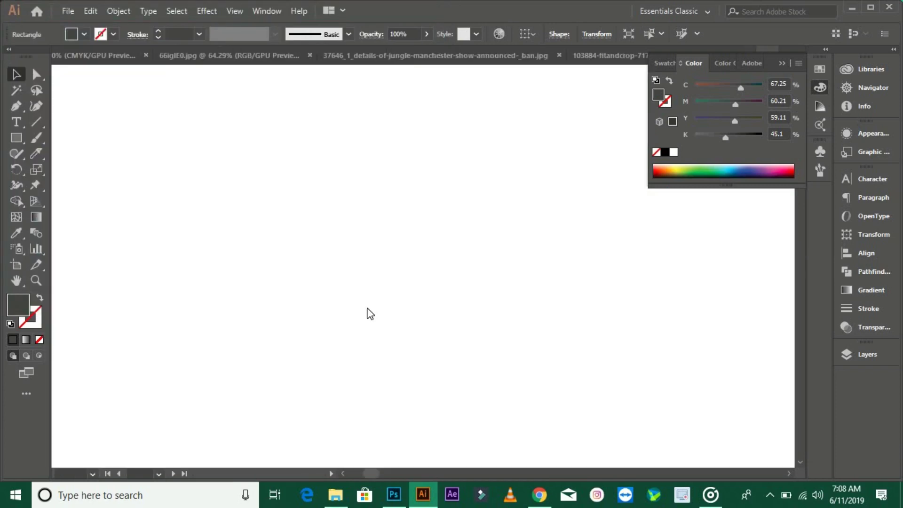
click(798, 55)
click(522, 74)
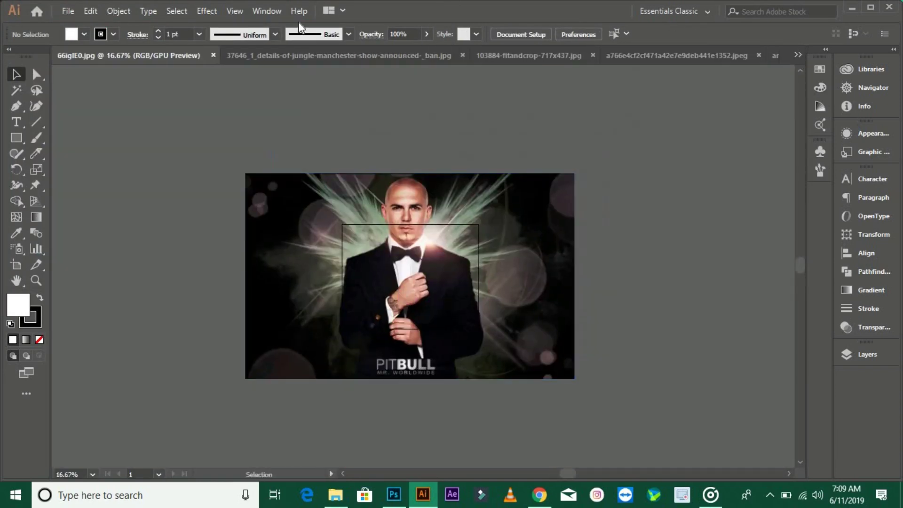
Step: Bring the headphones photo into the brochure and stretch it across the first panel's top
key(ctrl+Tab)
key(ctrl+Tab)
ctrl+click(504, 273)
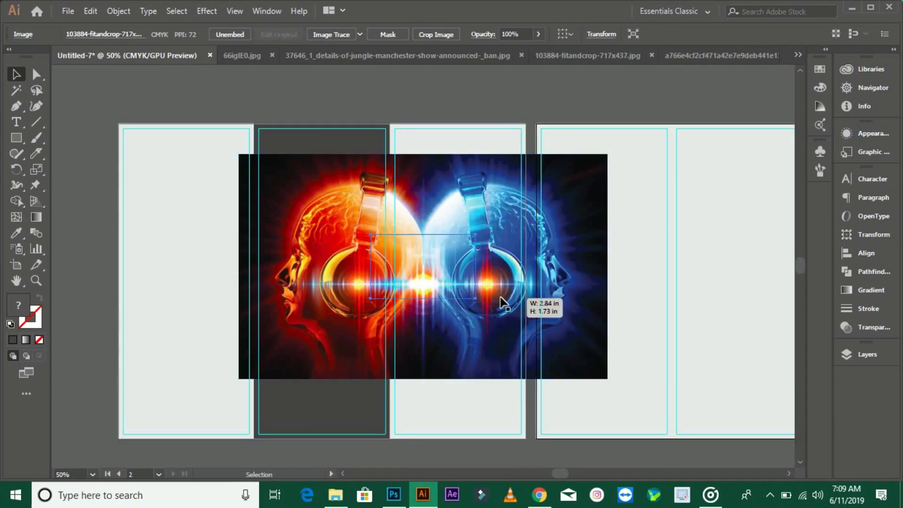
drag(774, 61, 500, 297)
mouse_move(449, 261)
mouse_down()
mouse_move(201, 162)
mouse_move(204, 170)
mouse_up()
scroll(204, 171, up, 4)
scroll(359, 211, down, 1)
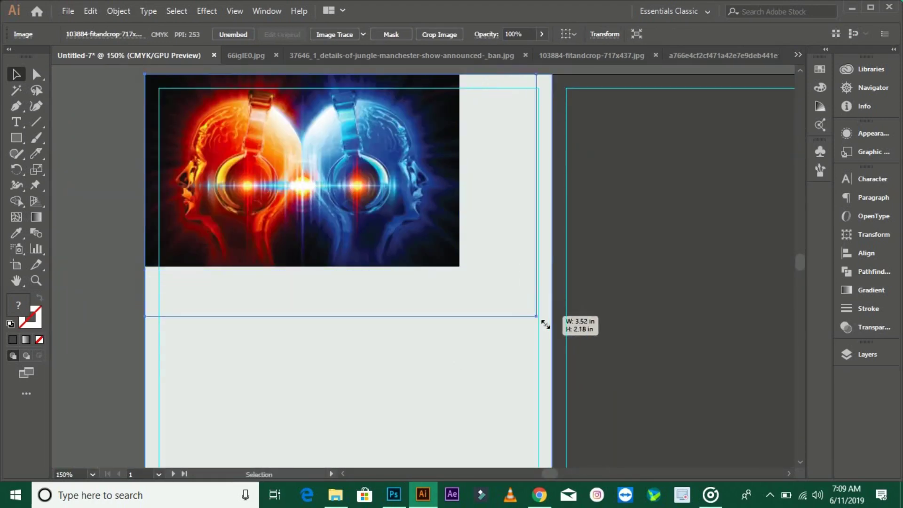
drag(545, 325, 544, 326)
scroll(247, 256, down, 3)
scroll(278, 306, down, 3)
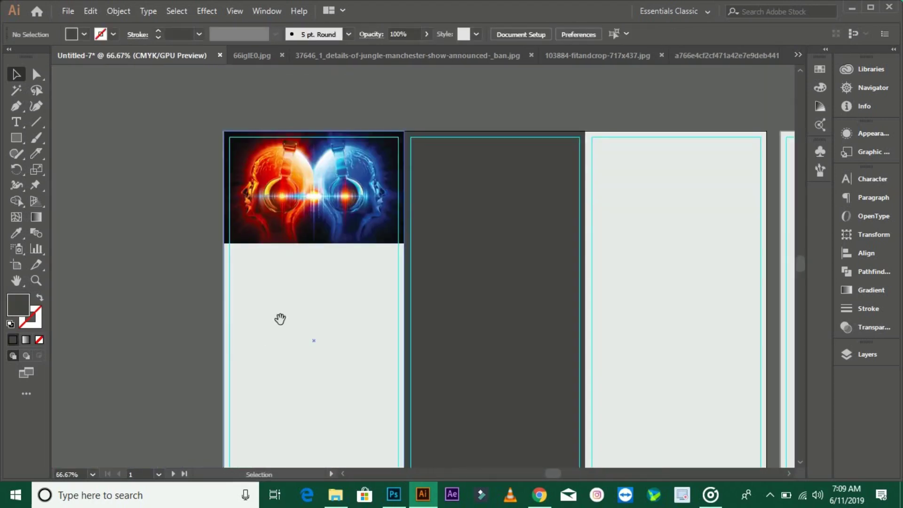
drag(280, 319, 297, 228)
Step: Carry the concert photo into the brochure and place it below the headphones photo
click(252, 55)
click(574, 55)
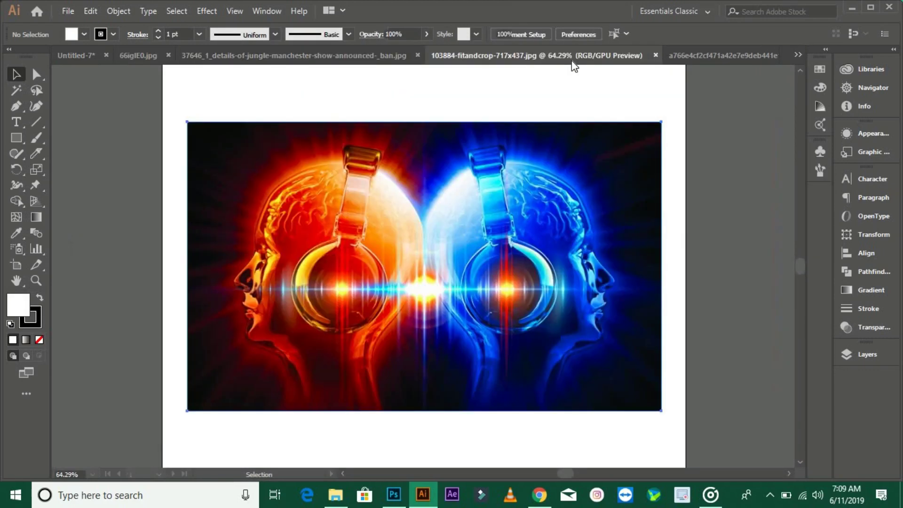
click(724, 55)
drag(568, 216, 366, 273)
click(798, 55)
click(532, 59)
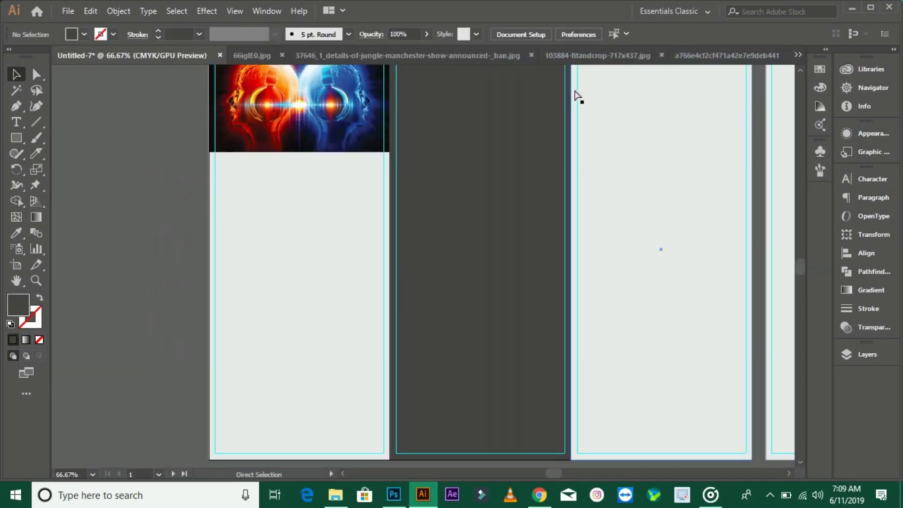
drag(444, 258, 232, 205)
scroll(288, 224, up, 2)
mouse_move(289, 224)
mouse_down()
mouse_move(463, 310)
mouse_move(382, 310)
mouse_up()
scroll(388, 309, up, 2)
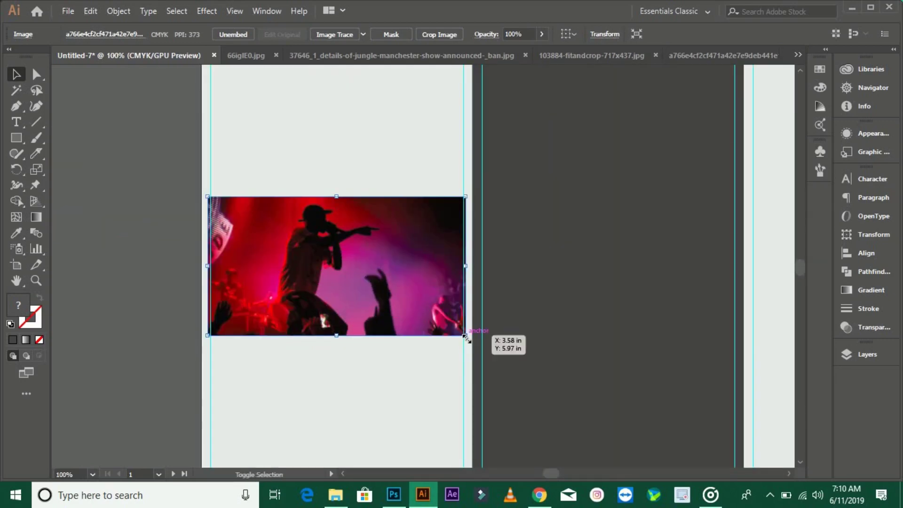
click(168, 279)
scroll(325, 230, up, 2)
scroll(324, 229, down, 5)
drag(353, 157, 328, 339)
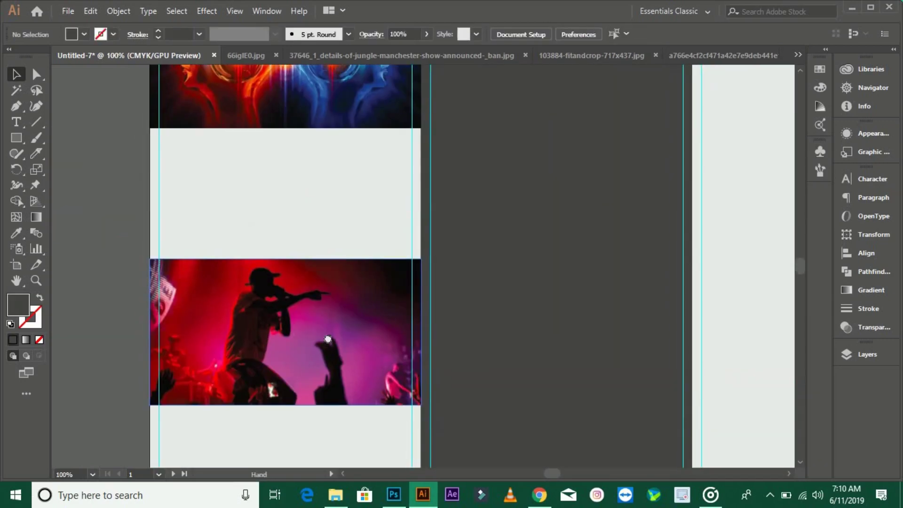
scroll(327, 339, down, 1)
drag(324, 301, 321, 283)
drag(288, 419, 328, 306)
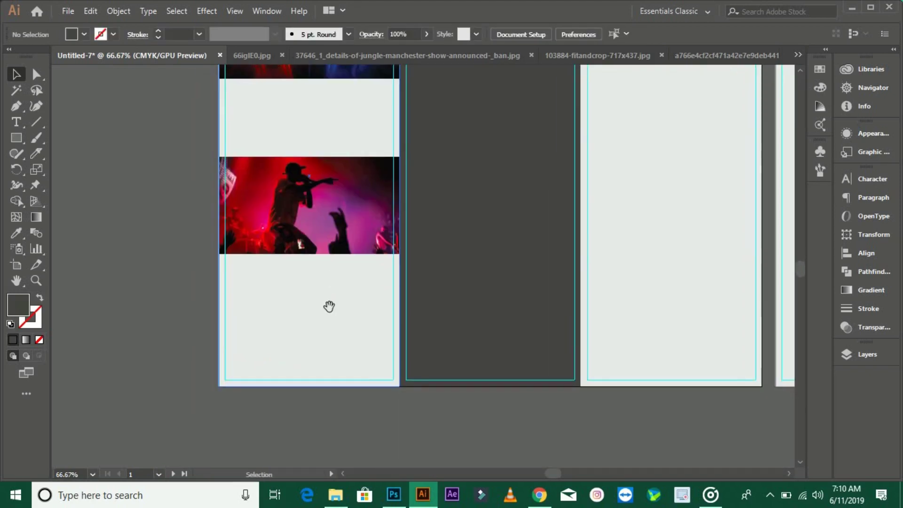
scroll(329, 306, down, 1)
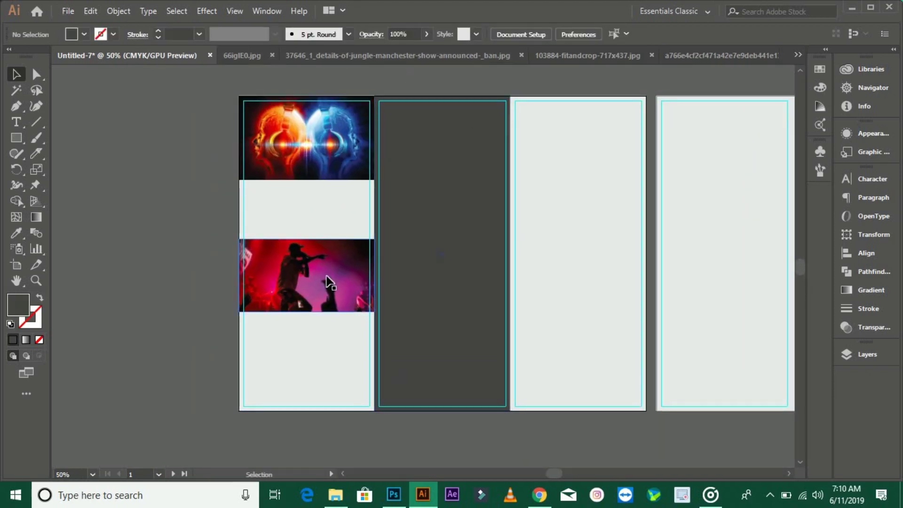
Step: Find the heart image among the open documents and take the heart photo for the brochure
click(398, 56)
click(632, 56)
click(798, 55)
click(514, 97)
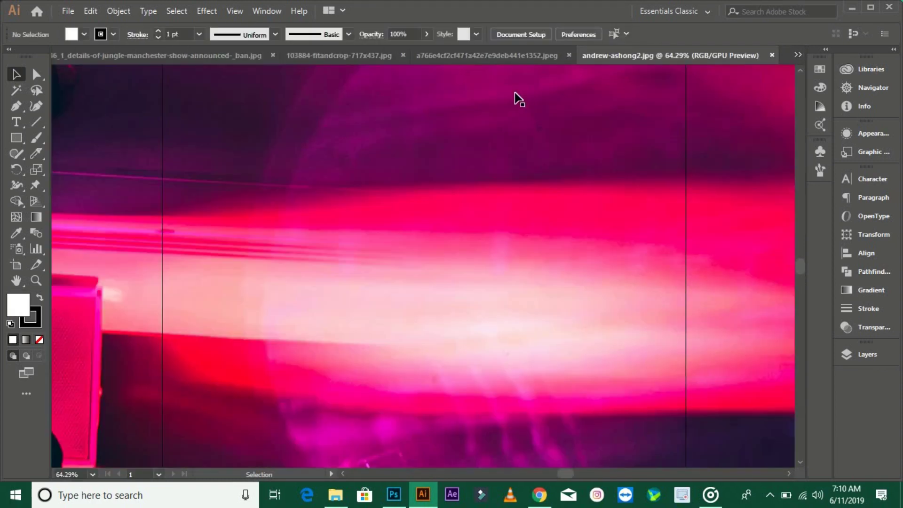
click(797, 55)
click(558, 147)
click(798, 56)
click(560, 164)
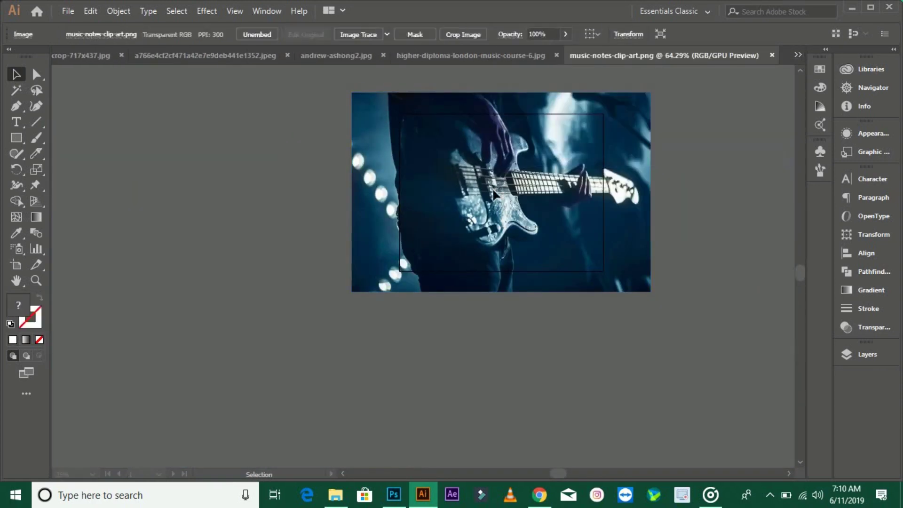
click(516, 177)
drag(491, 233, 419, 242)
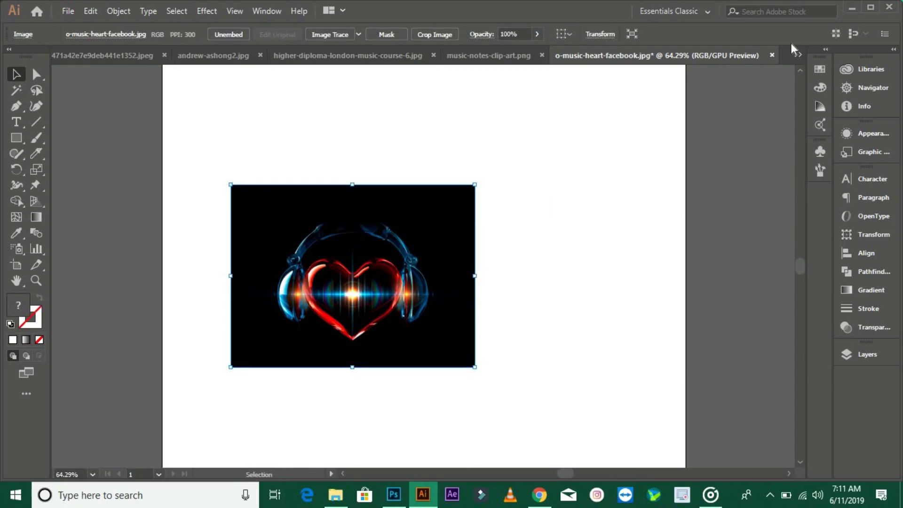
click(798, 55)
click(605, 66)
Step: Paste the heart photo at the bottom of the first panel and fit it to the panel width
key(ctrl+v)
drag(452, 278, 395, 414)
key(ctrl+equal)
drag(361, 335, 324, 332)
drag(385, 381, 432, 417)
mouse_move(395, 357)
mouse_down()
mouse_move(372, 339)
mouse_move(384, 341)
mouse_up()
alt+scroll(384, 340, up, 1)
drag(441, 431, 441, 431)
alt+scroll(441, 432, up, 2)
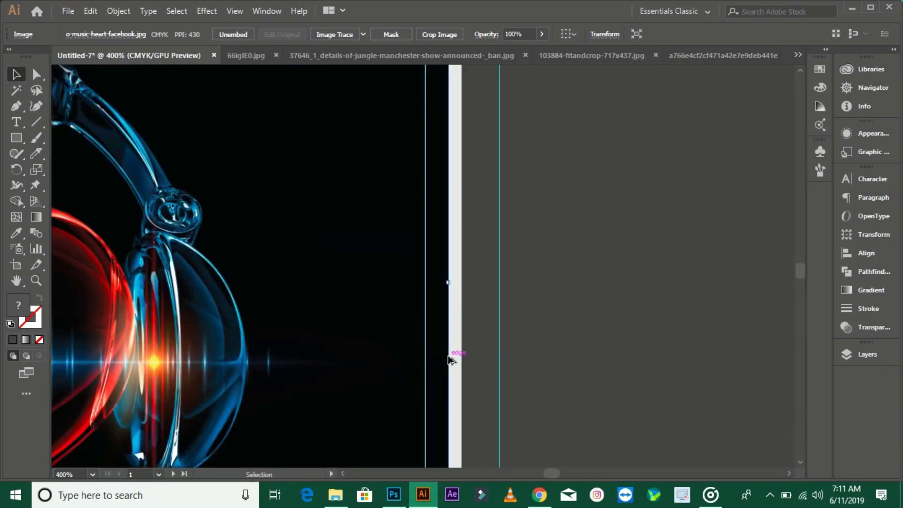
drag(451, 396, 451, 395)
alt+scroll(488, 415, down, 2)
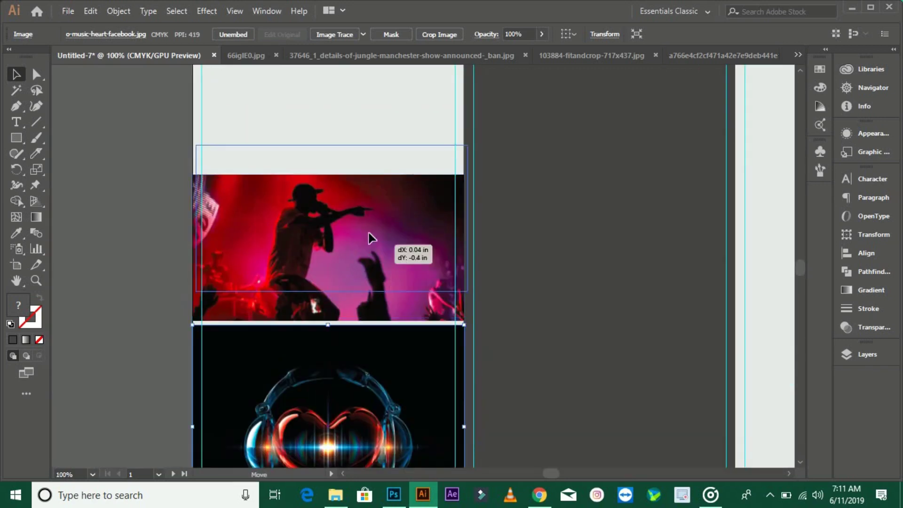
scroll(370, 282, down, 2)
scroll(379, 340, down, 2)
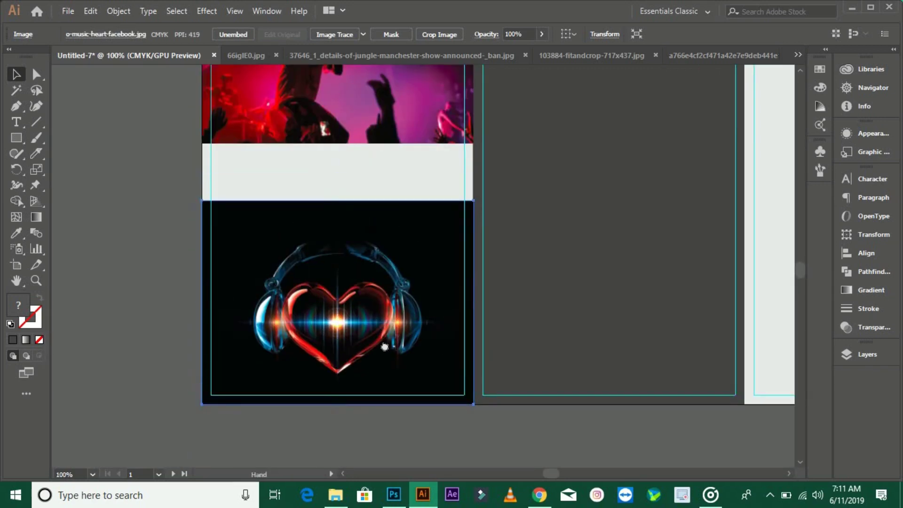
Step: Pan around the brochure to review the three stacked photos
drag(229, 74, 207, 256)
scroll(328, 347, down, 1)
alt+scroll(328, 347, down, 1)
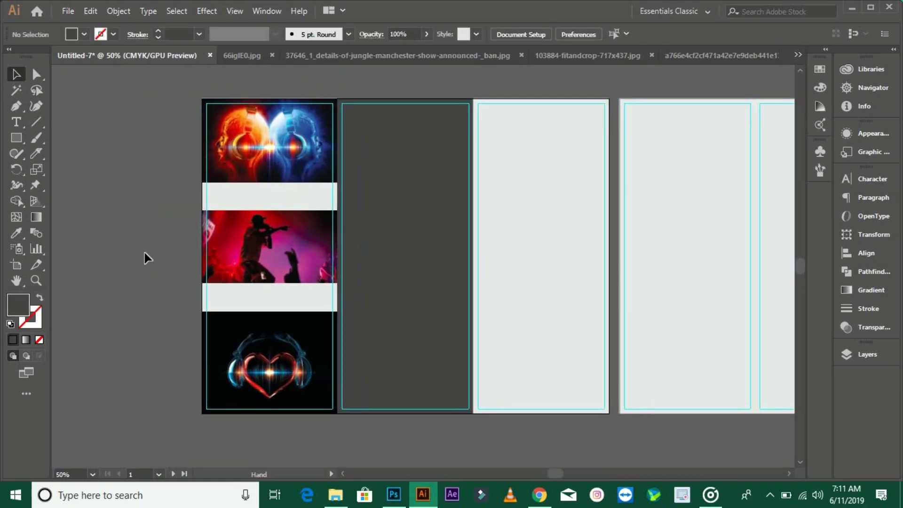
alt+scroll(149, 250, up, 1)
alt+scroll(427, 354, down, 1)
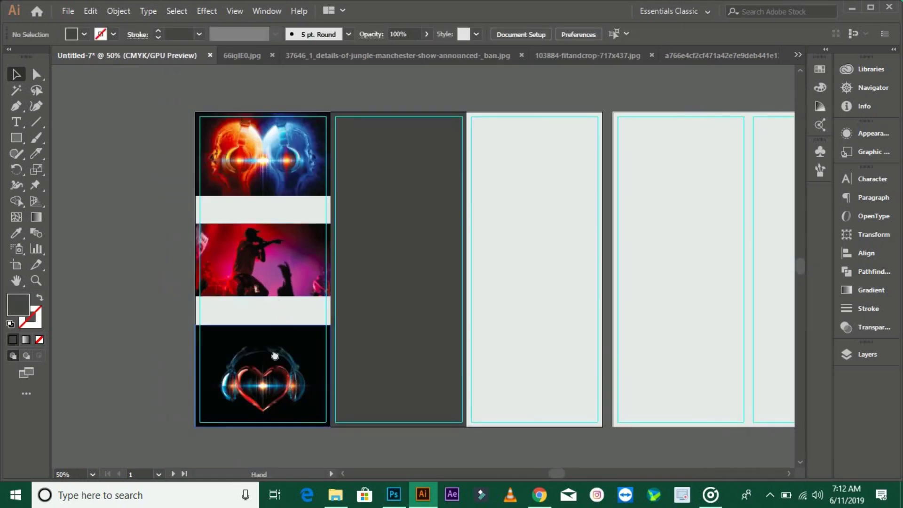
drag(193, 266, 76, 249)
key(ctrl+z)
click(203, 214)
alt+scroll(205, 221, down, 1)
alt+scroll(202, 249, up, 1)
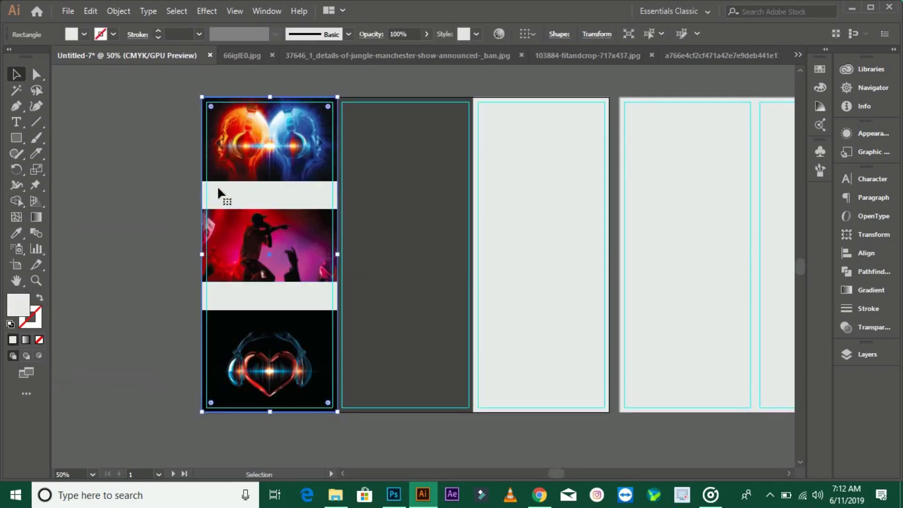
click(209, 132)
drag(146, 137, 64, 202)
drag(170, 363, 222, 374)
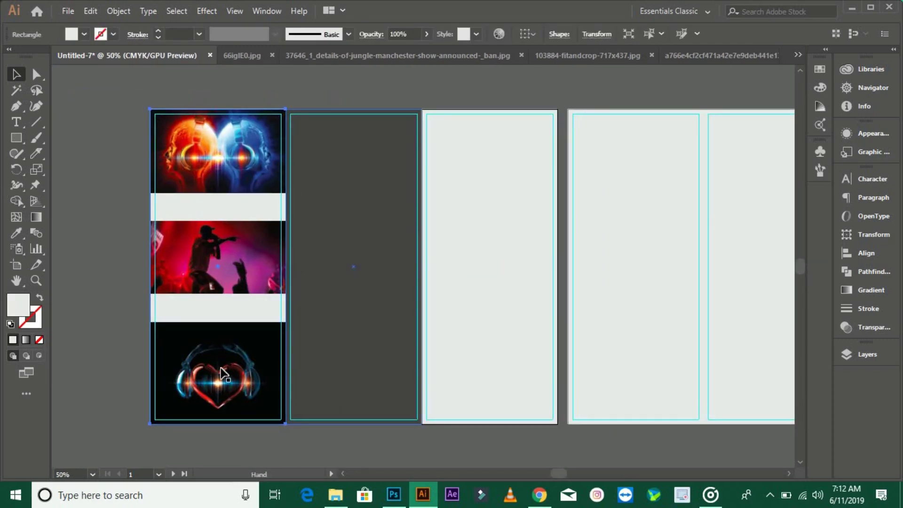
drag(260, 207, 305, 218)
double_click(18, 305)
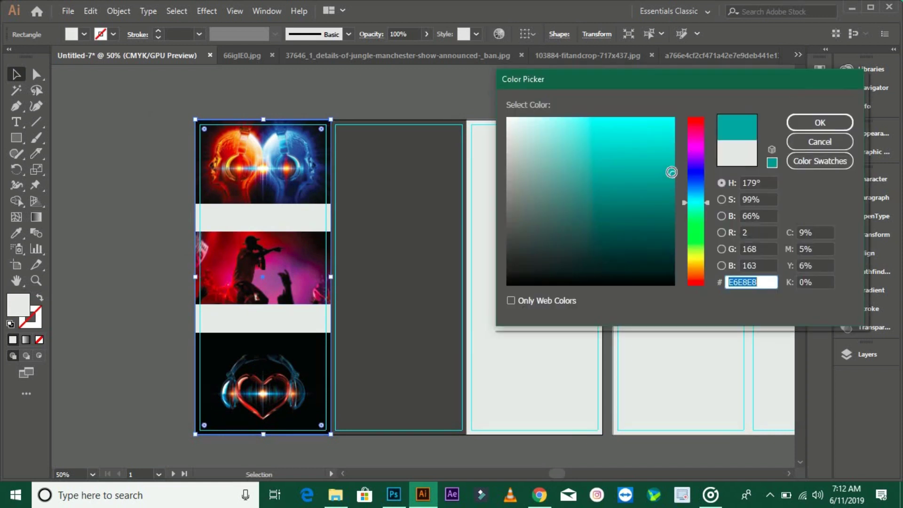
click(802, 127)
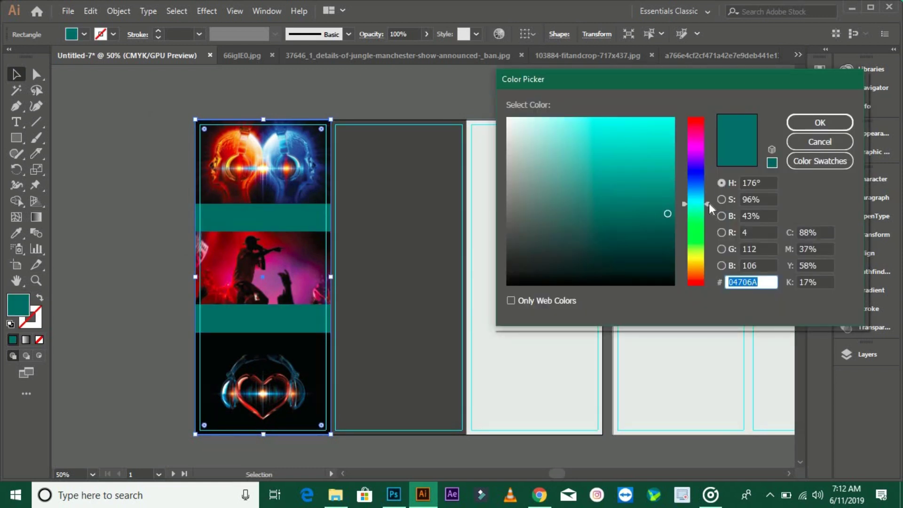
click(696, 152)
key(Escape)
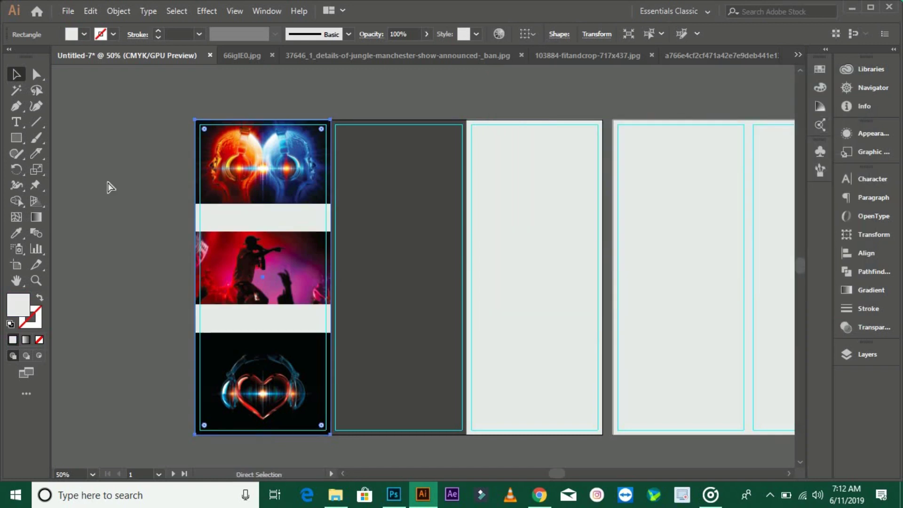
scroll(276, 312, up, 1)
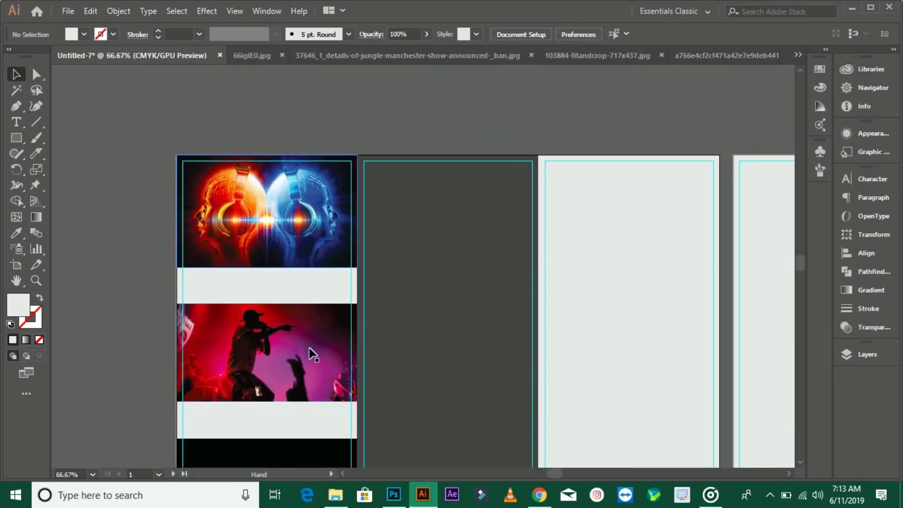
Step: Draw a purple-filled rectangle band in the gap above the concert photo
click(278, 207)
scroll(278, 206, down, 3)
scroll(278, 284, up, 3)
scroll(284, 264, up, 1)
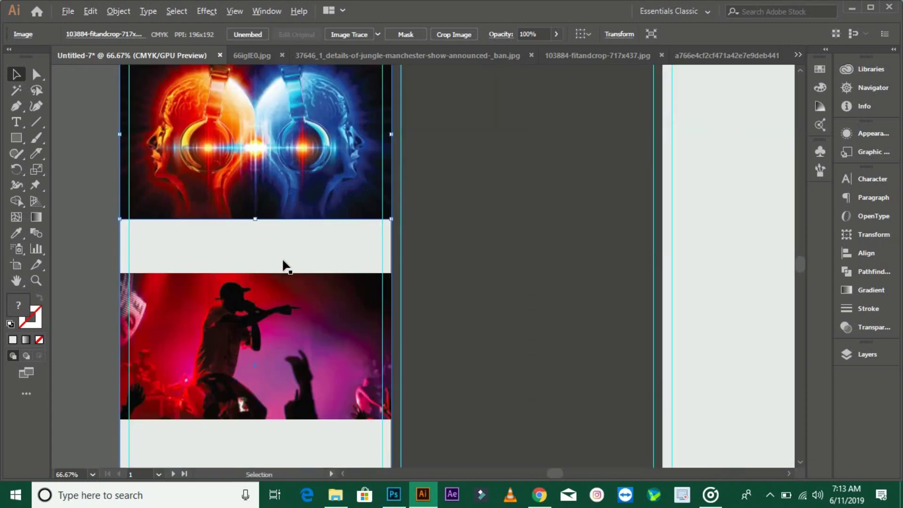
key(m)
scroll(128, 232, up, 2)
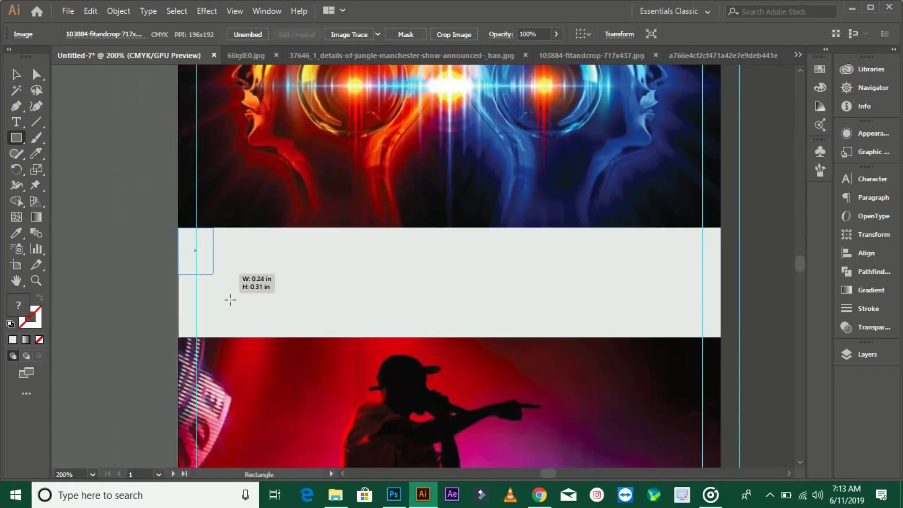
drag(720, 338, 720, 337)
double_click(18, 304)
click(708, 157)
key(Return)
Step: Duplicate the purple band into the gap below the concert photo and size it to fit
key(v)
key(ctrl+1)
drag(247, 282, 245, 316)
scroll(198, 307, up, 1)
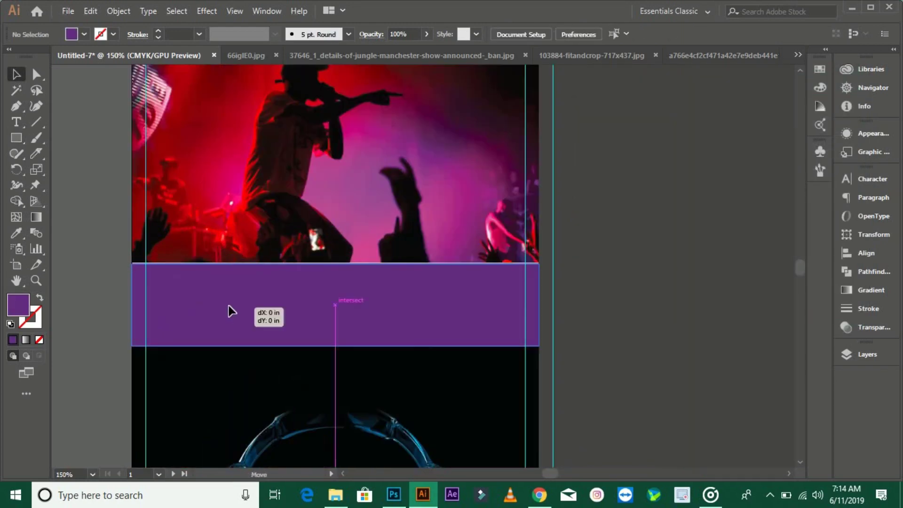
scroll(309, 330, up, 1)
drag(371, 352, 371, 352)
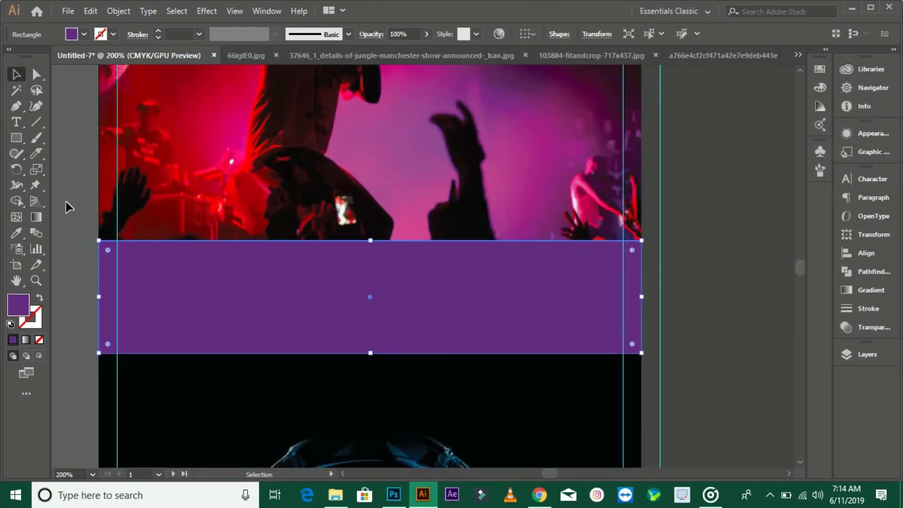
key(ctrl+1)
Step: Recolour the copied lower band blue
double_click(18, 305)
drag(707, 178, 703, 273)
click(671, 206)
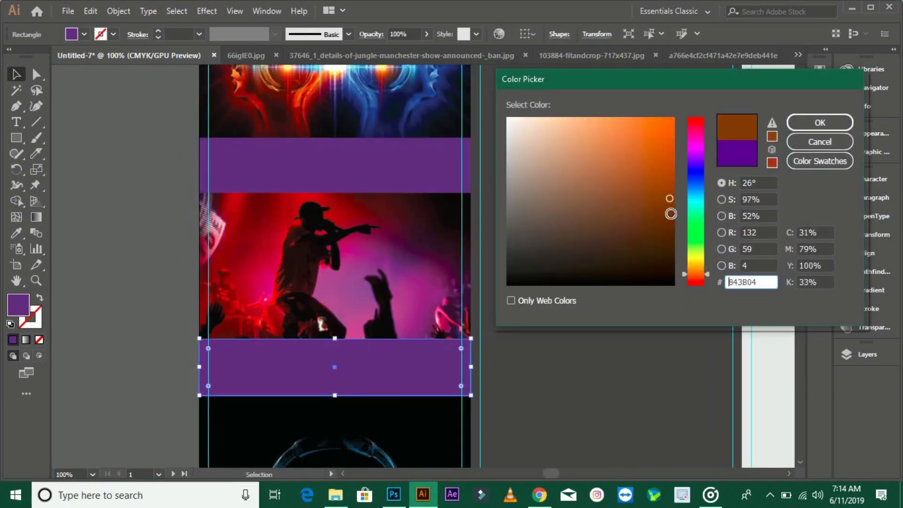
click(820, 123)
double_click(17, 305)
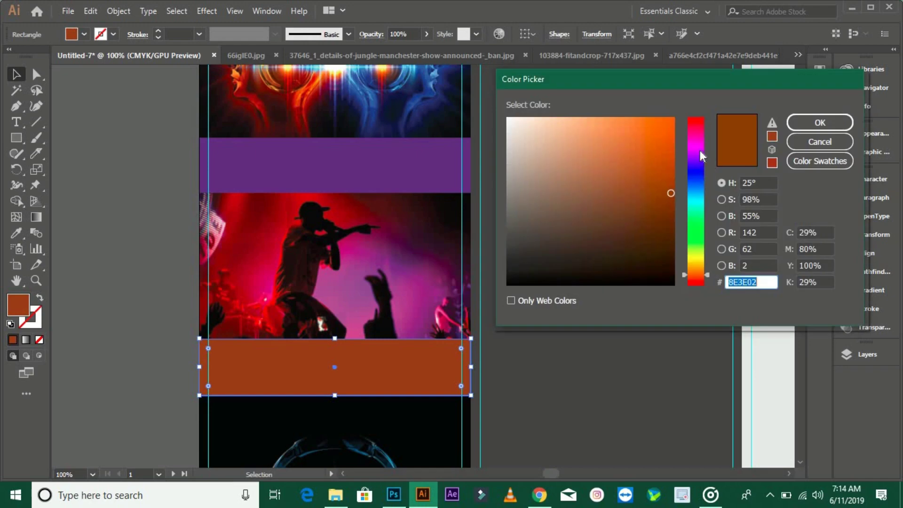
drag(696, 273, 696, 192)
click(820, 123)
click(612, 376)
key(ctrl+minus)
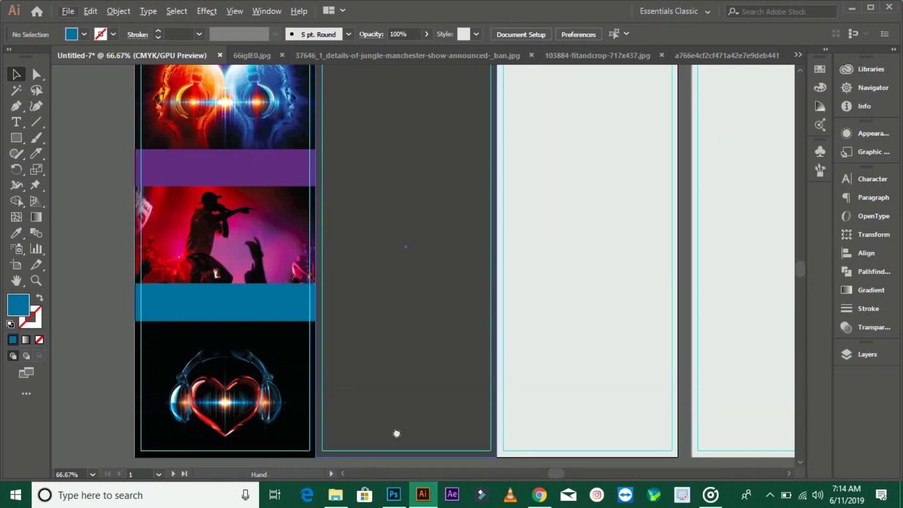
Step: Select the heart photo and stretch its bottom edge to the panel
key(ctrl+minus)
key(ctrl+plus)
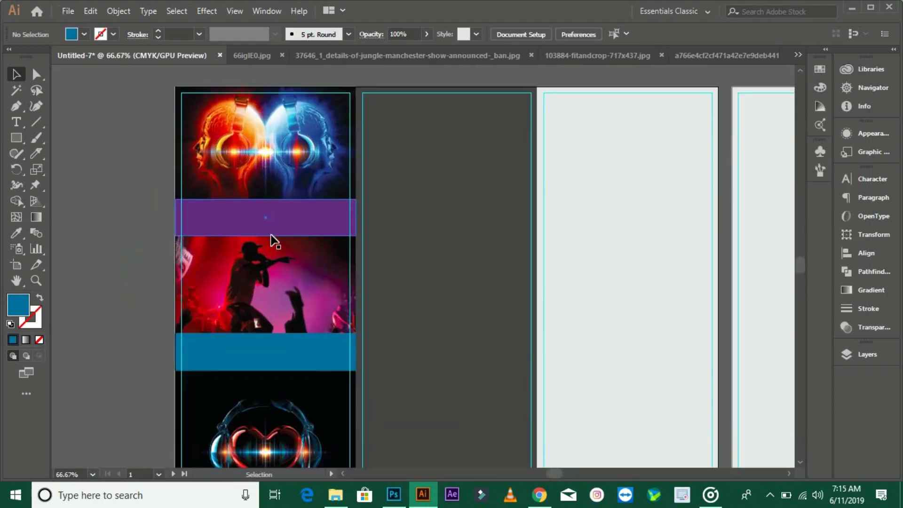
scroll(409, 188, right, 2)
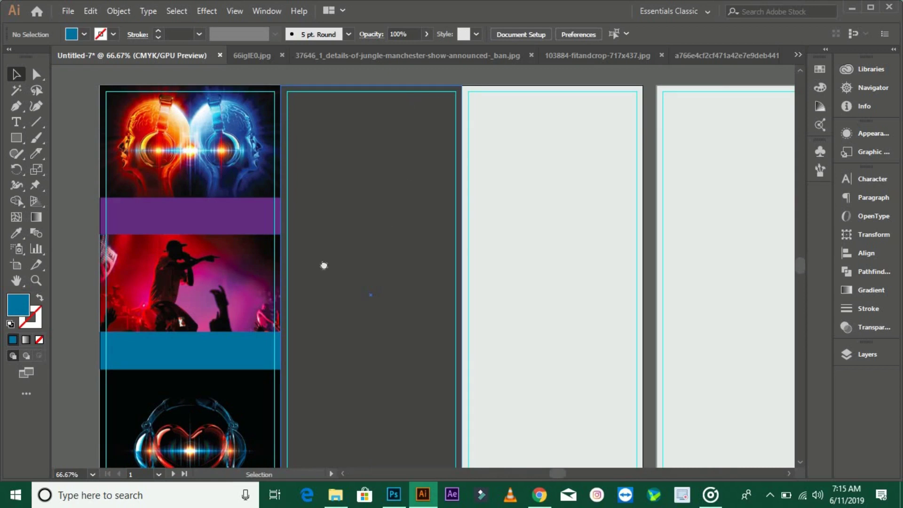
key(ctrl+minus)
scroll(459, 231, right, 1)
click(430, 231)
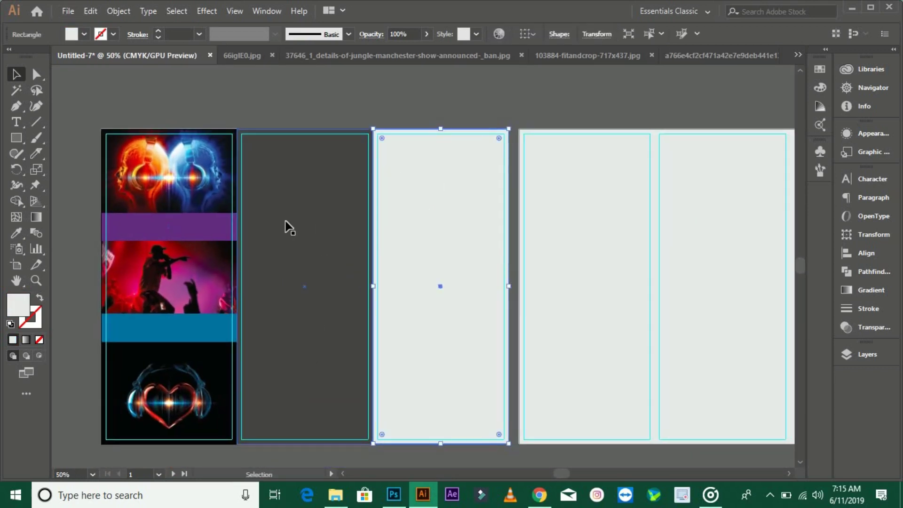
key(ctrl+plus)
click(308, 306)
key(ctrl+plus)
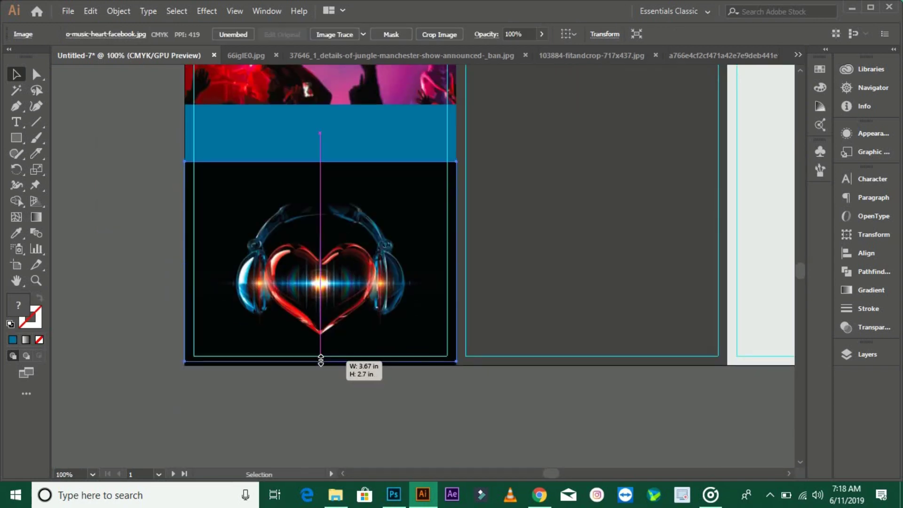
drag(321, 360, 320, 356)
Step: Snap the heart photo's left edge to the first panel's guide
drag(194, 257, 196, 257)
scroll(206, 272, up, 5)
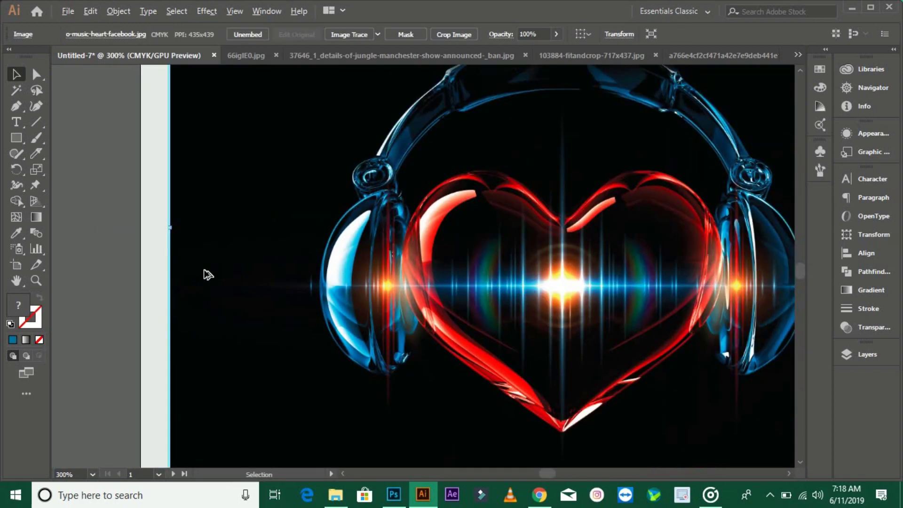
scroll(185, 251, down, 3)
scroll(222, 312, up, 5)
scroll(205, 285, up, 3)
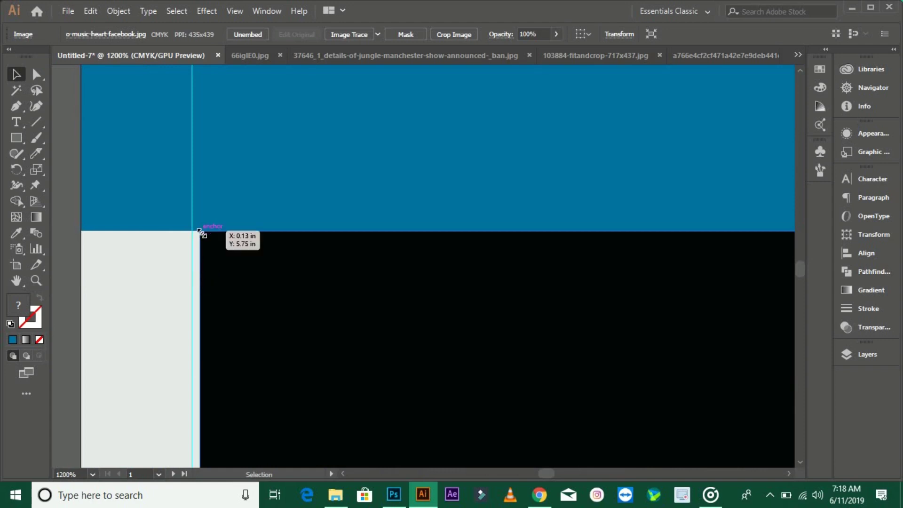
scroll(280, 262, down, 3)
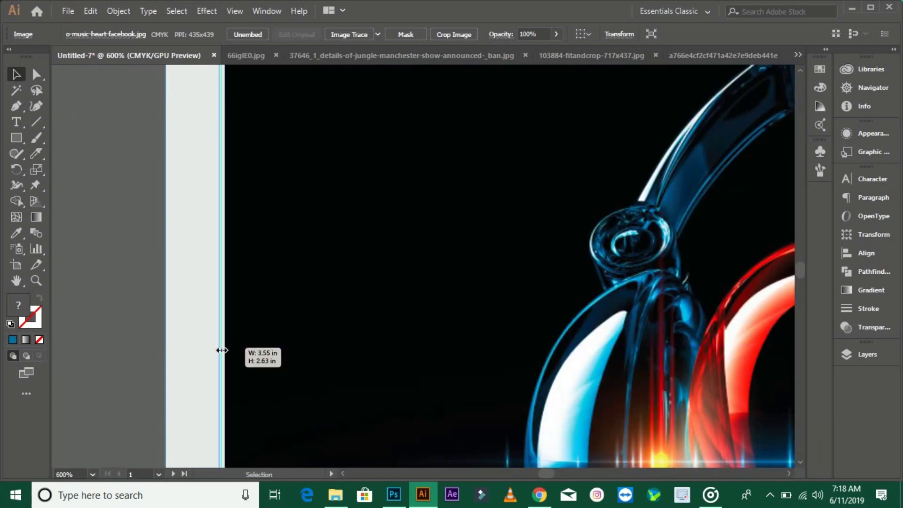
drag(222, 350, 224, 350)
scroll(224, 350, down, 3)
Step: Extend the concert photo's left edge and the headphones photo's right edge to the guides
mouse_move(287, 171)
mouse_down()
mouse_move(362, 364)
mouse_move(372, 413)
mouse_up()
drag(119, 147, 135, 146)
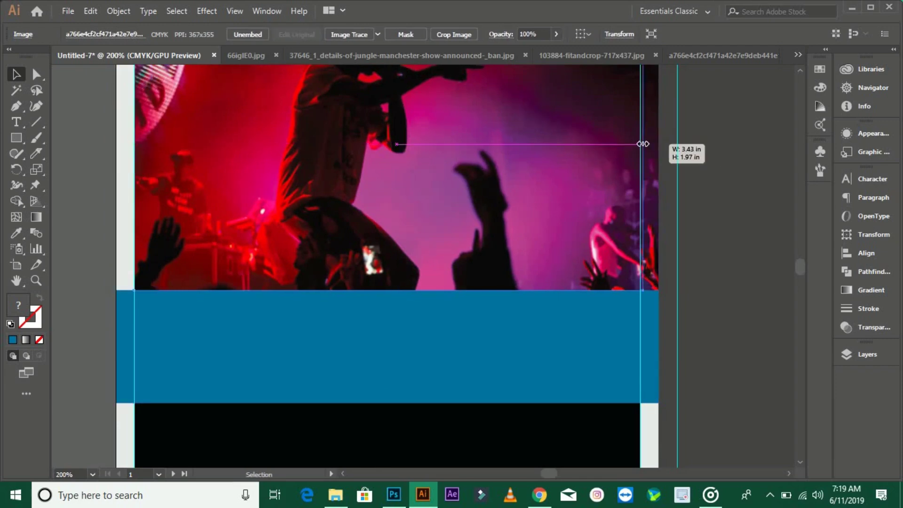
scroll(413, 322, up, 10)
scroll(200, 247, up, 5)
click(200, 248)
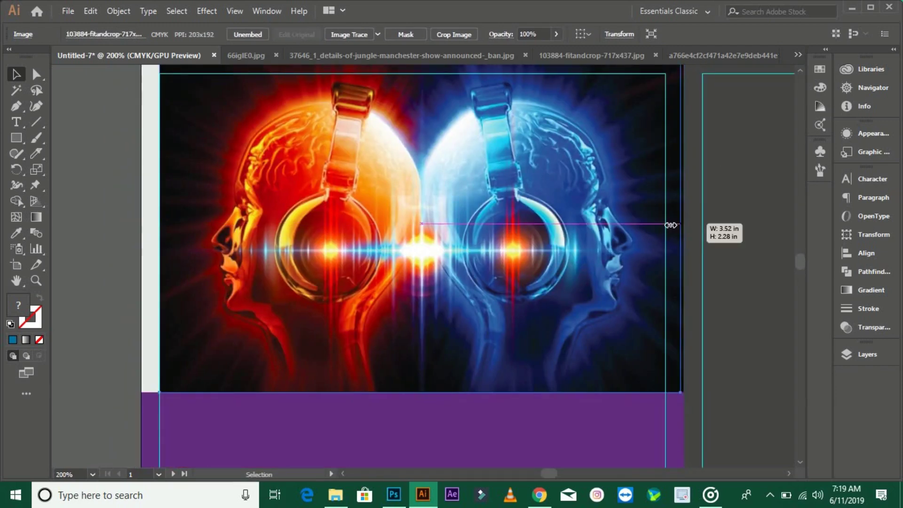
drag(671, 225, 665, 225)
Step: Zoom out to check the stretched photos line up with the purple band
key(ctrl+minus)
key(ctrl+minus)
key(ctrl+minus)
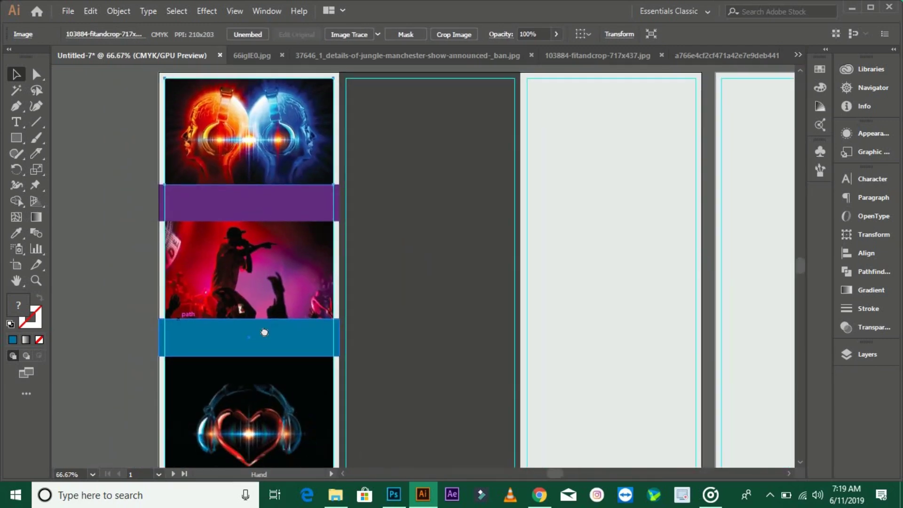
drag(264, 332, 200, 329)
key(ctrl+minus)
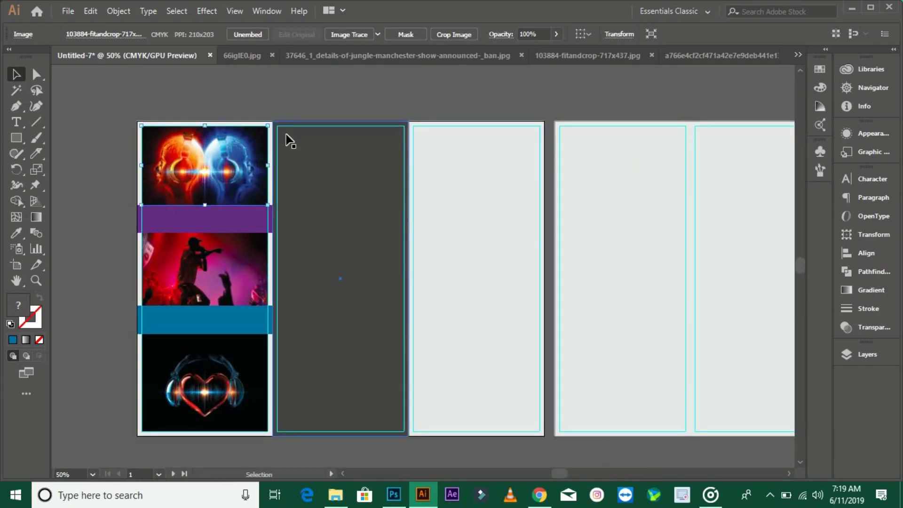
click(238, 218)
key(ctrl+plus)
key(ctrl+minus)
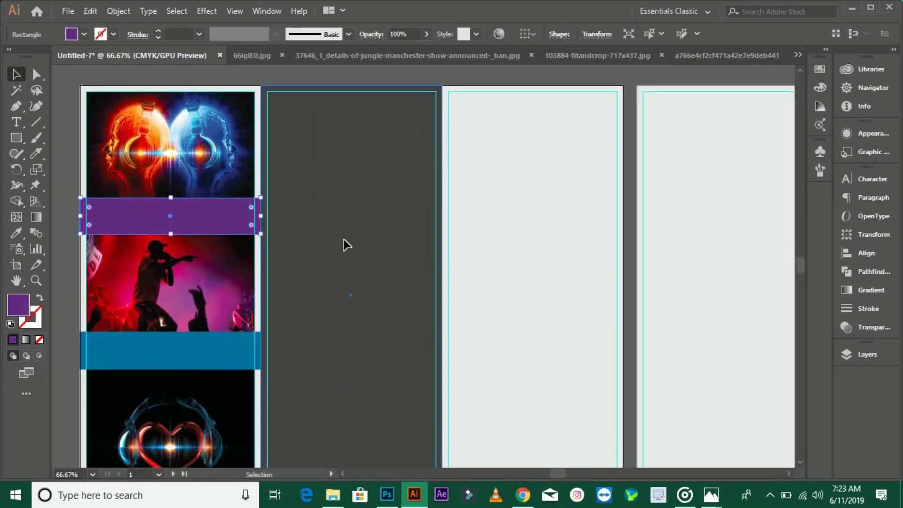
Step: Copy the DJ photo from us_heRobust.jpg and paste it into Untitled-7
click(343, 239)
key(ctrl+minus)
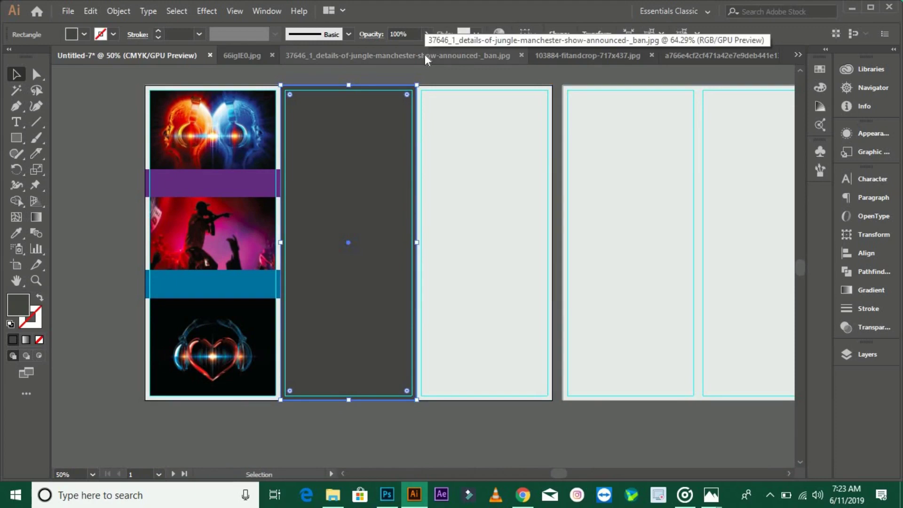
click(424, 54)
click(799, 55)
click(605, 228)
click(798, 55)
click(566, 203)
key(ctrl+minus)
key(ctrl+minus)
key(ctrl+minus)
click(424, 113)
click(798, 55)
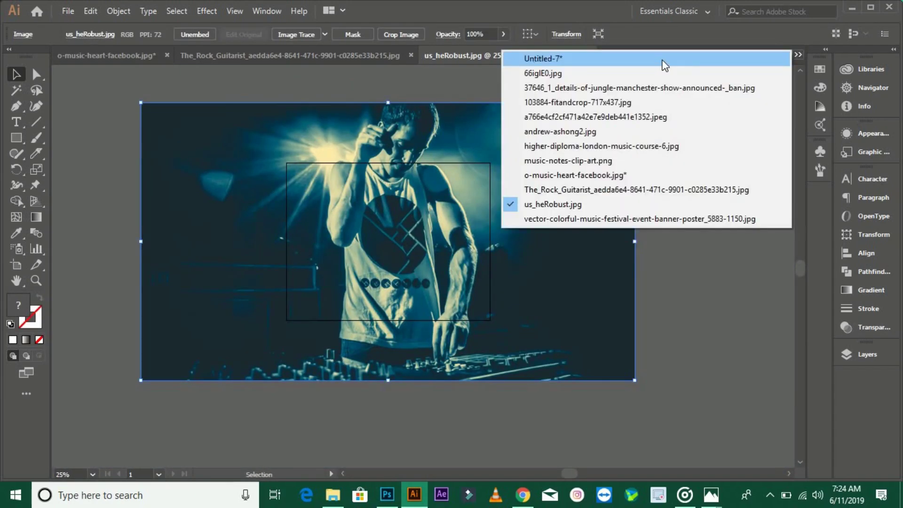
click(663, 58)
key(ctrl+v)
Step: Place the DJ photo over the second panel and clip it to the panel rectangle
drag(734, 301, 258, 301)
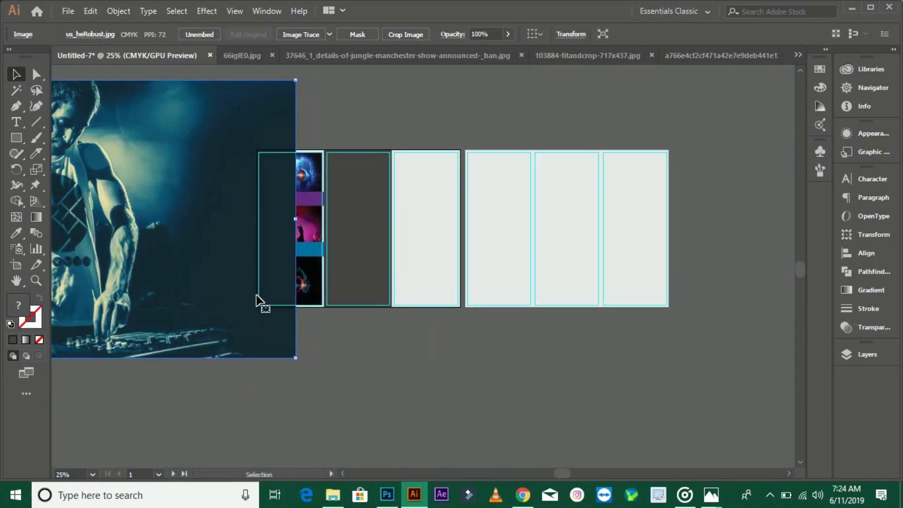
drag(253, 172, 283, 171)
key(ctrl+plus)
key(ctrl+shift+bracketright)
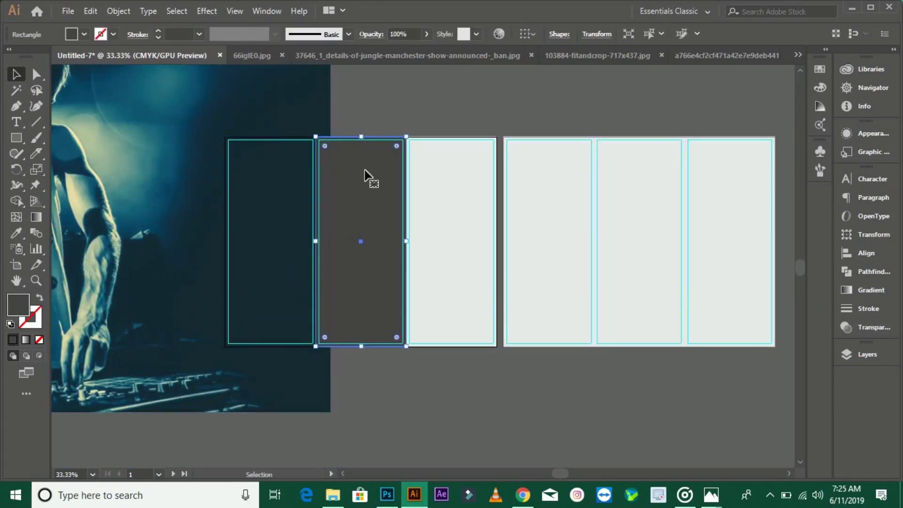
shift+click(303, 113)
right_click(301, 109)
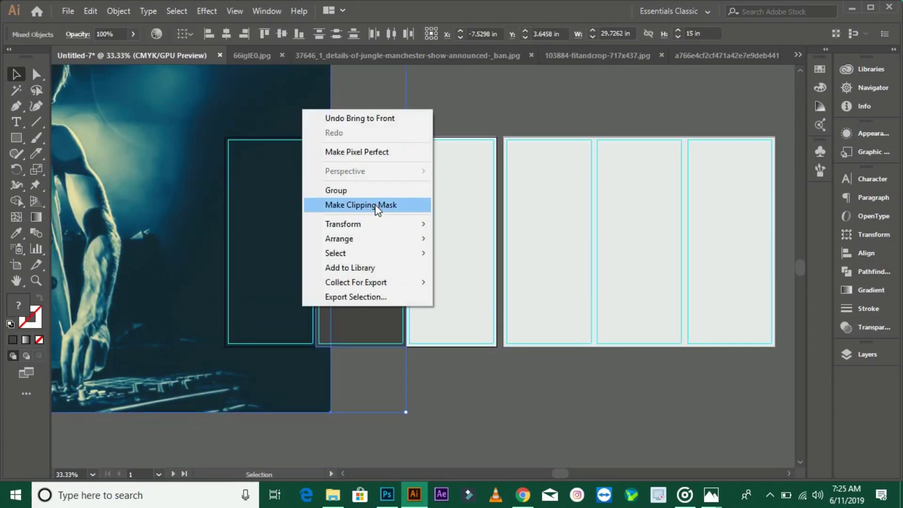
click(374, 204)
Step: Reposition and scale the DJ photo inside the clipping mask to fill the panel
right_click(372, 197)
click(442, 295)
drag(346, 239, 431, 258)
drag(694, 386, 515, 304)
drag(560, 355, 543, 348)
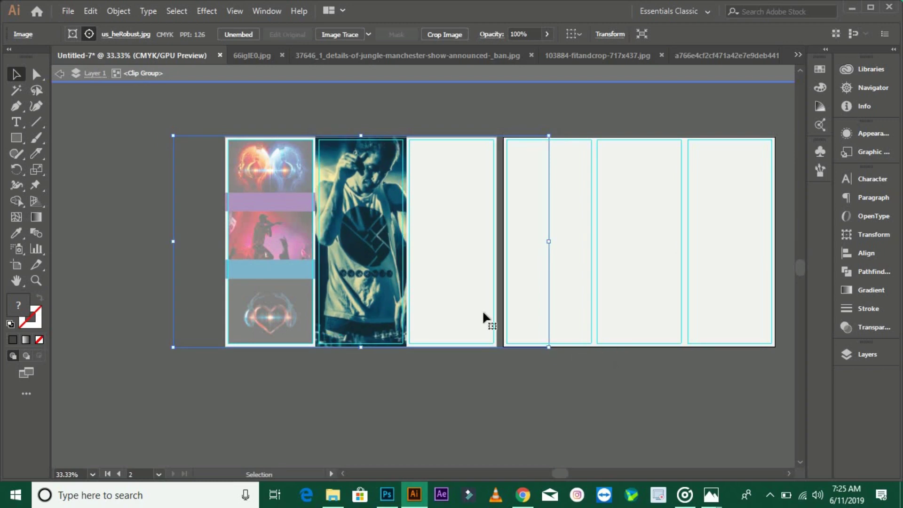
Step: Fill the third panel rectangle with dark grey #444444
scroll(400, 263, up, 1)
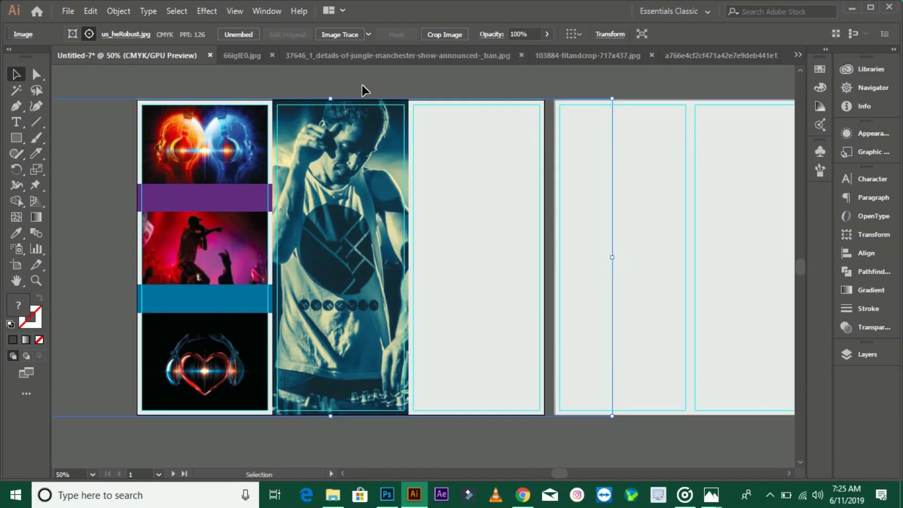
click(440, 329)
scroll(440, 329, down, 1)
scroll(400, 330, up, 1)
scroll(147, 160, up, 1)
click(181, 165)
scroll(160, 171, up, 1)
click(190, 162)
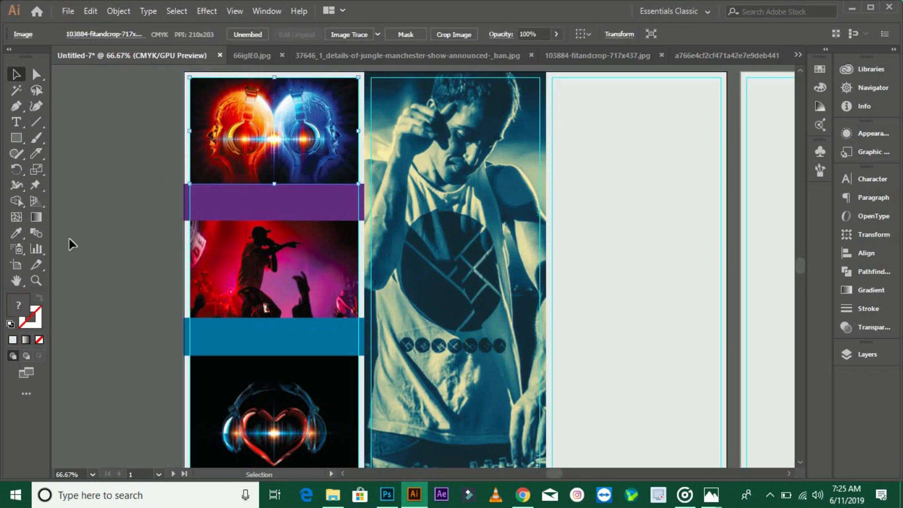
double_click(18, 305)
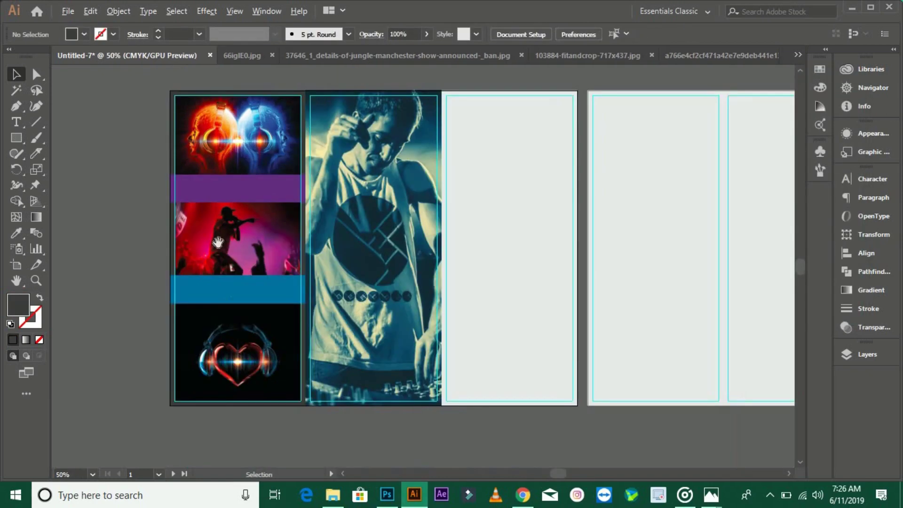
click(466, 233)
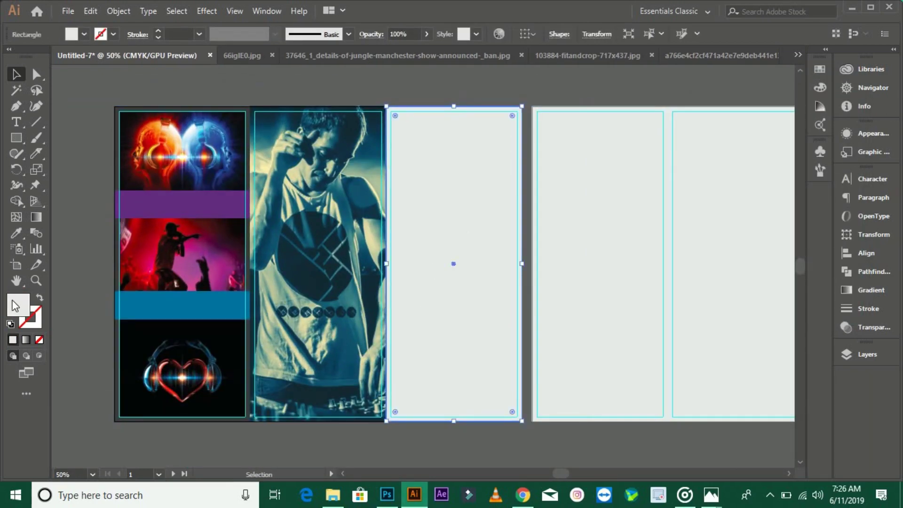
key(Return)
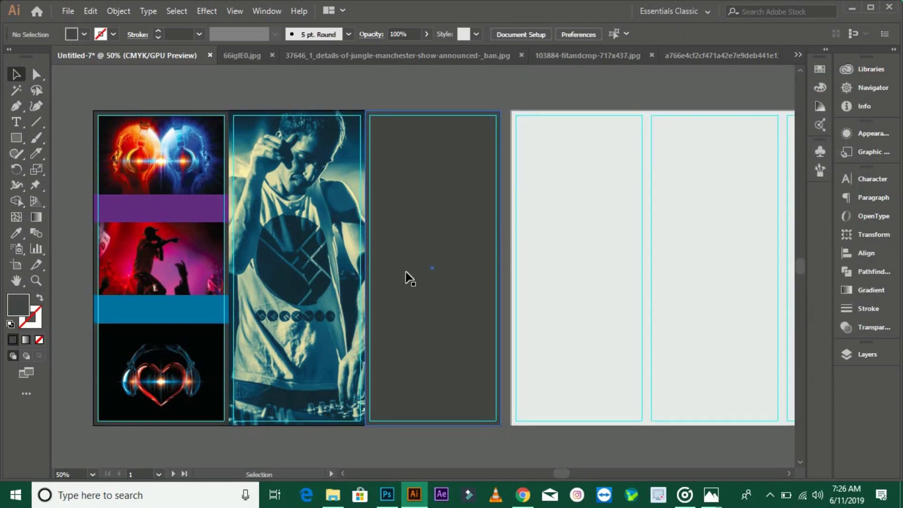
Step: Add 'Music' text in the third panel, enlarge it and apply a script font
key(t)
click(405, 141)
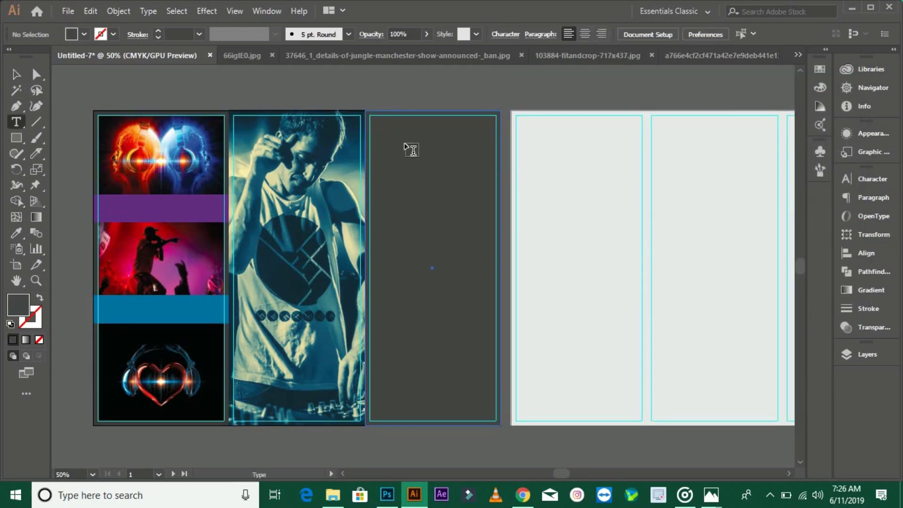
key(BackSpace)
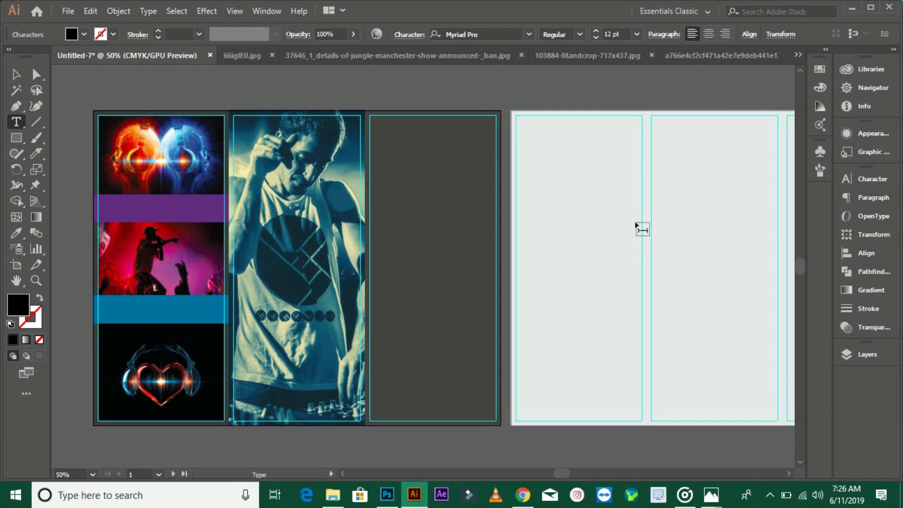
key(Escape)
drag(430, 145, 470, 161)
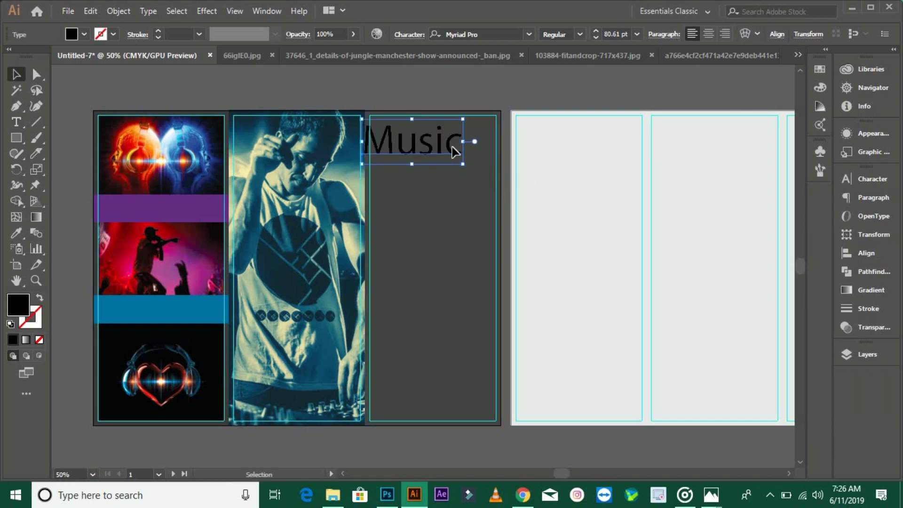
click(486, 33)
key(Down)
key(Down)
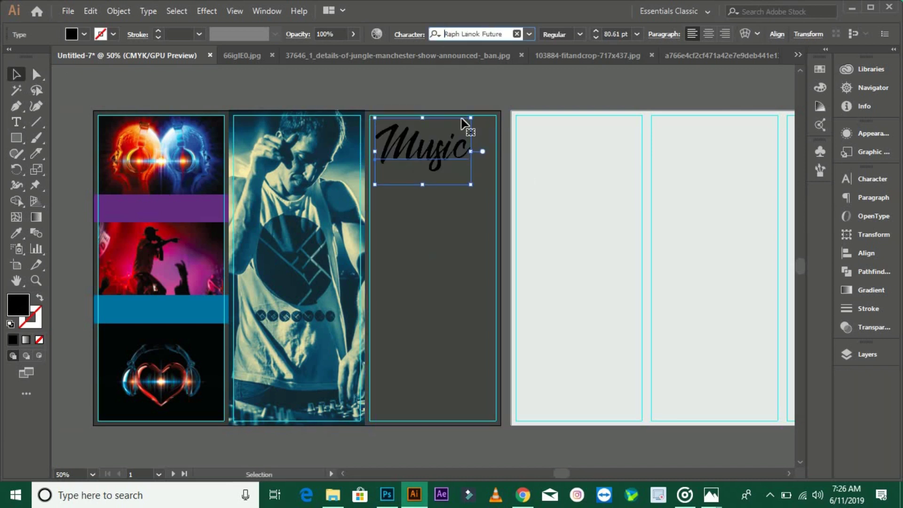
click(428, 88)
Step: Draw a curved shape across the top of the third panel
alt+scroll(465, 141, up, 1)
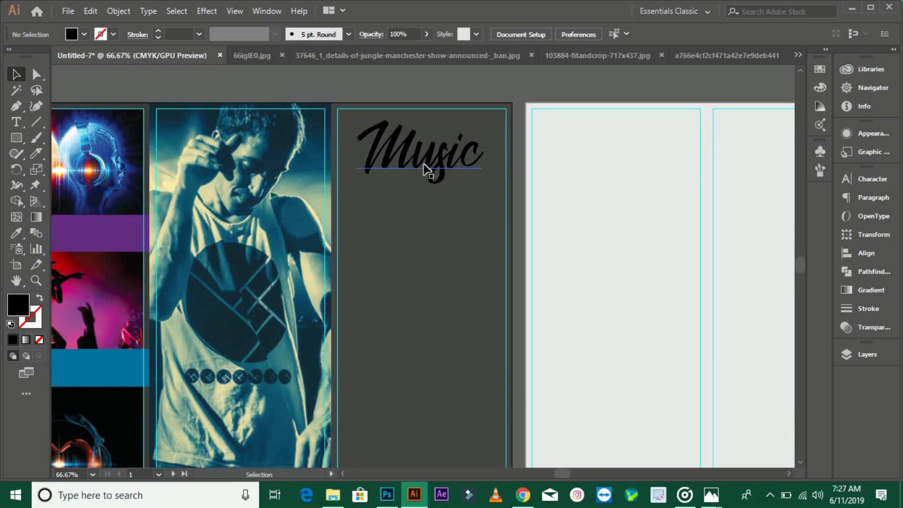
alt+scroll(332, 197, up, 1)
click(330, 202)
drag(601, 207, 675, 257)
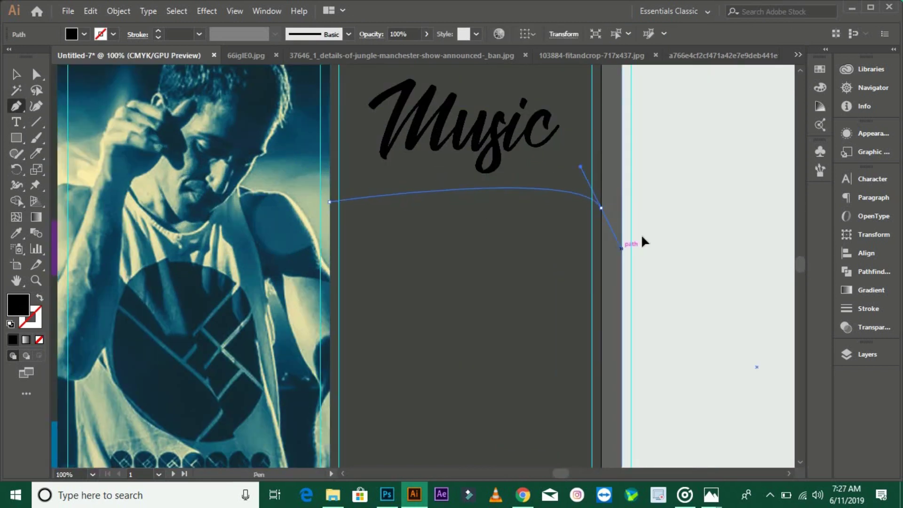
click(600, 207)
scroll(601, 207, up, 3)
click(606, 151)
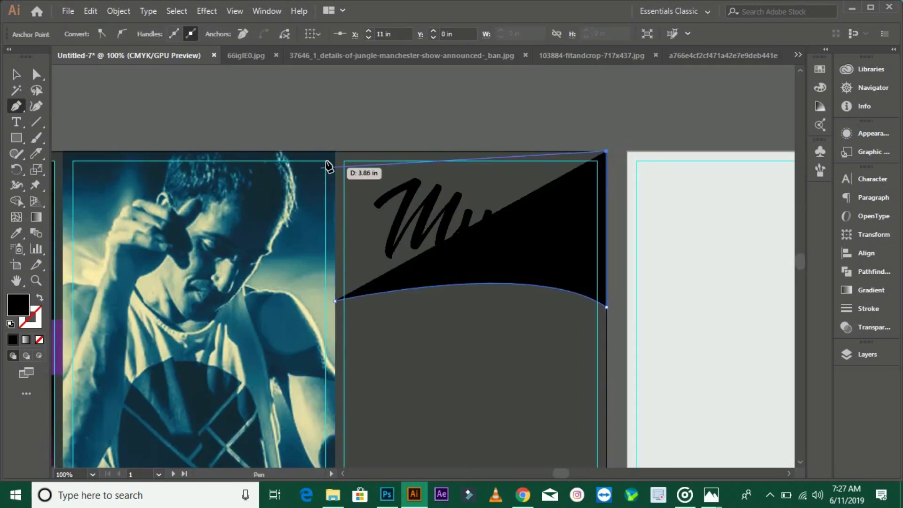
click(334, 152)
click(335, 299)
click(17, 75)
Step: Fill the curved shape white and place it behind the Music title
drag(471, 225, 254, 213)
click(490, 222)
click(360, 256)
drag(360, 256, 574, 268)
click(475, 121)
Step: Colour the Music text dark grey
scroll(414, 247, down, 2)
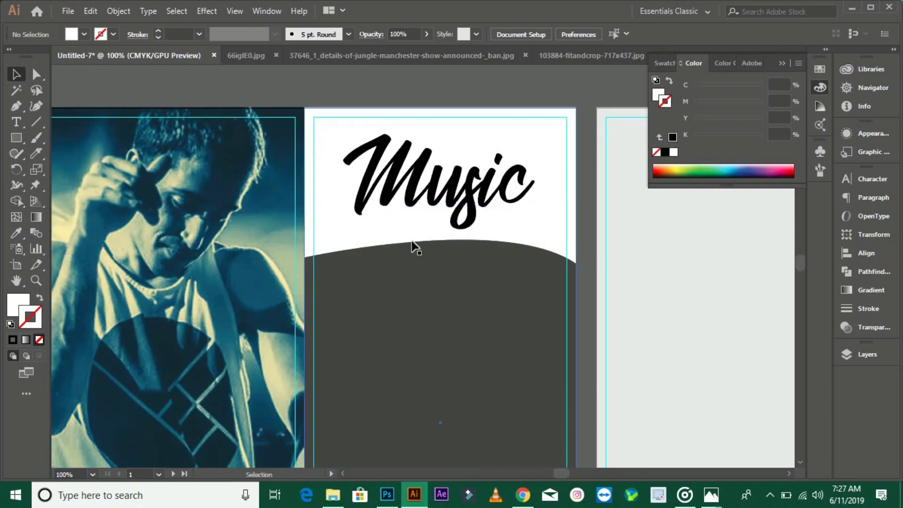
click(445, 188)
click(432, 93)
scroll(453, 332, down, 1)
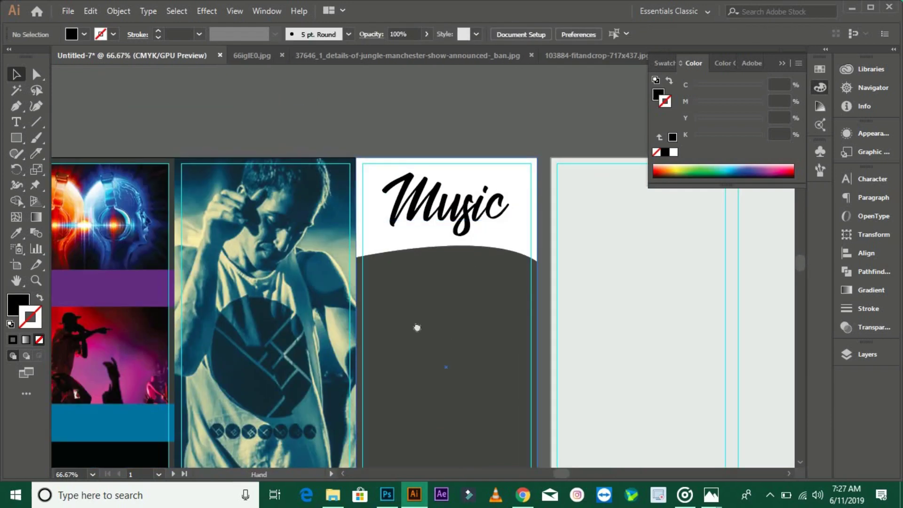
scroll(415, 327, up, 1)
click(442, 202)
shift+click(471, 256)
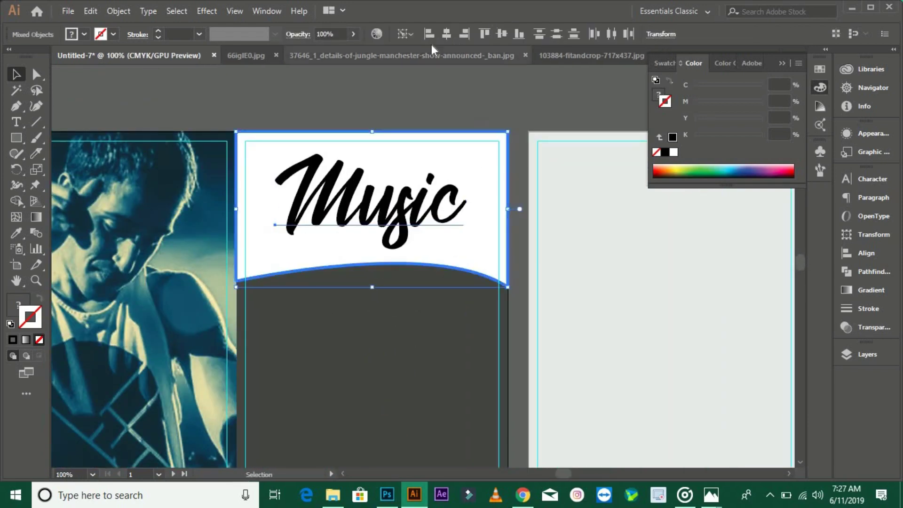
click(372, 197)
double_click(18, 305)
key(Return)
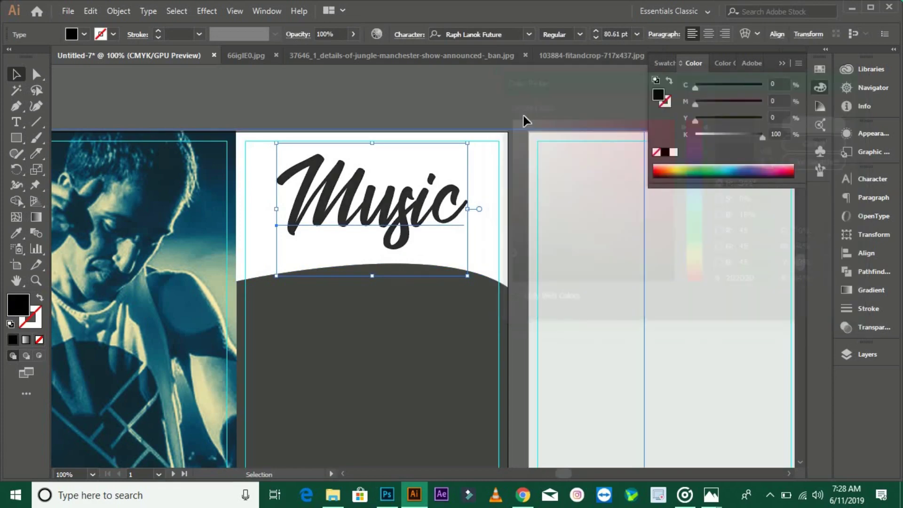
Step: Change the Music text fill to red CE0909 in the Color Picker
double_click(18, 305)
click(667, 150)
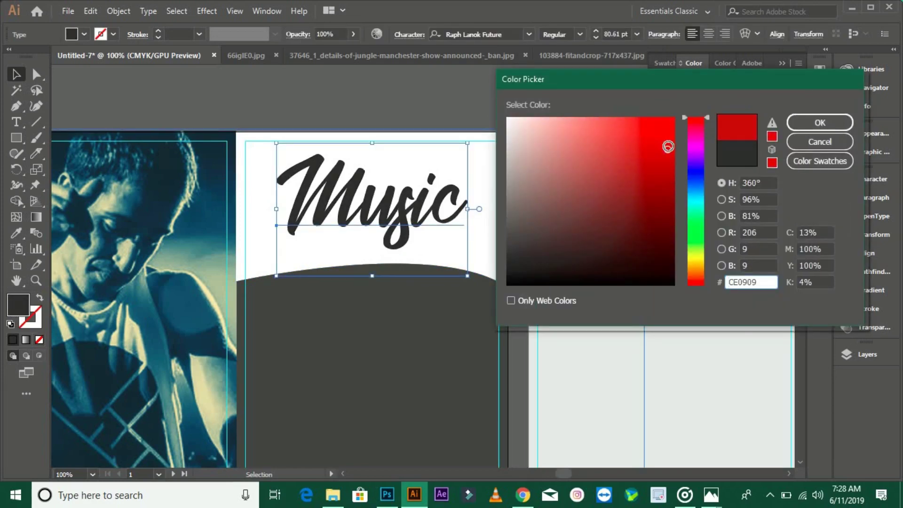
click(805, 126)
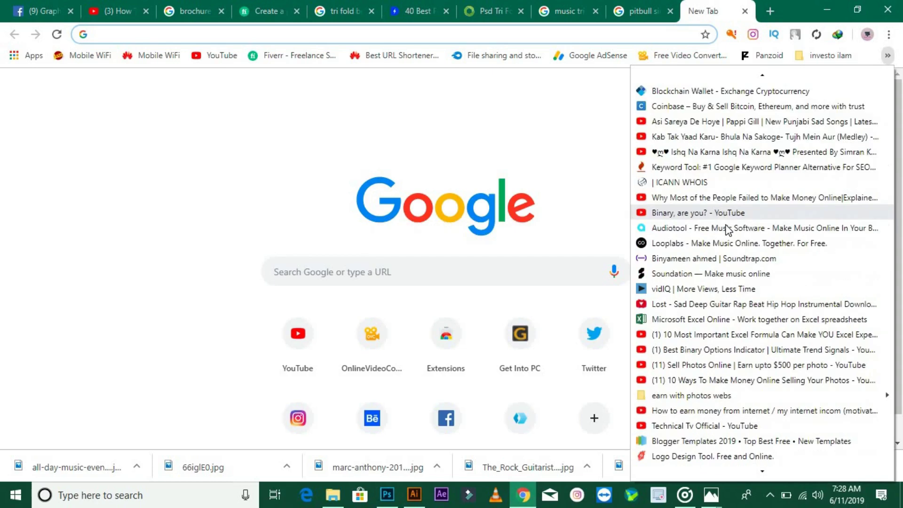
Step: Search Adobe Color for 'red' palettes and copy a red swatch's hex code
scroll(728, 229, down, 10)
click(668, 339)
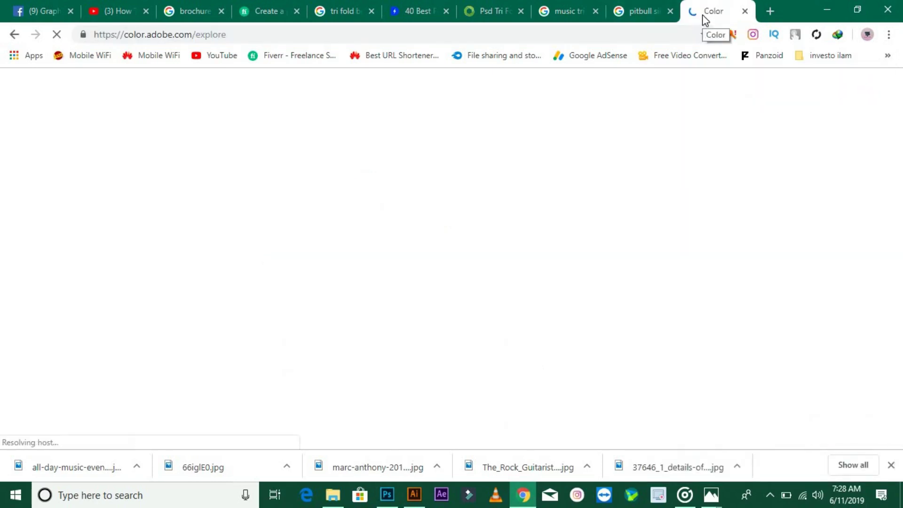
text(red)
key(Return)
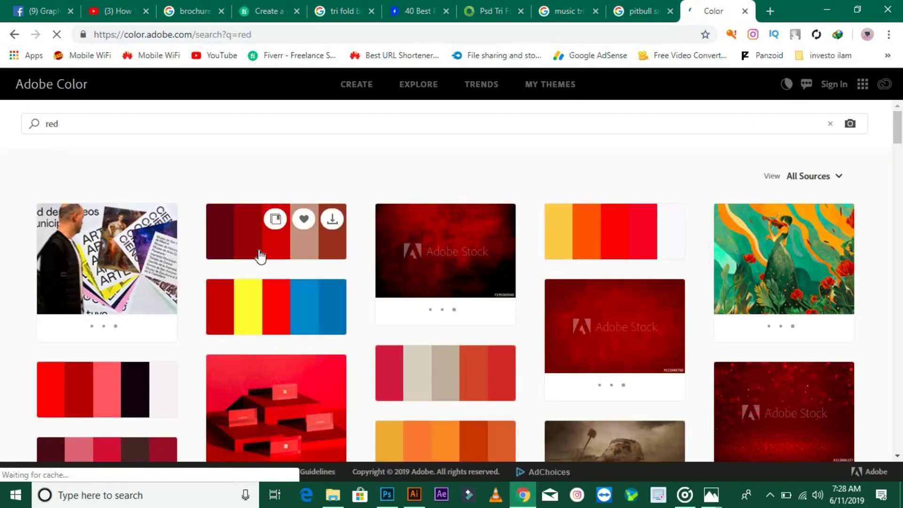
click(260, 256)
click(393, 327)
click(414, 494)
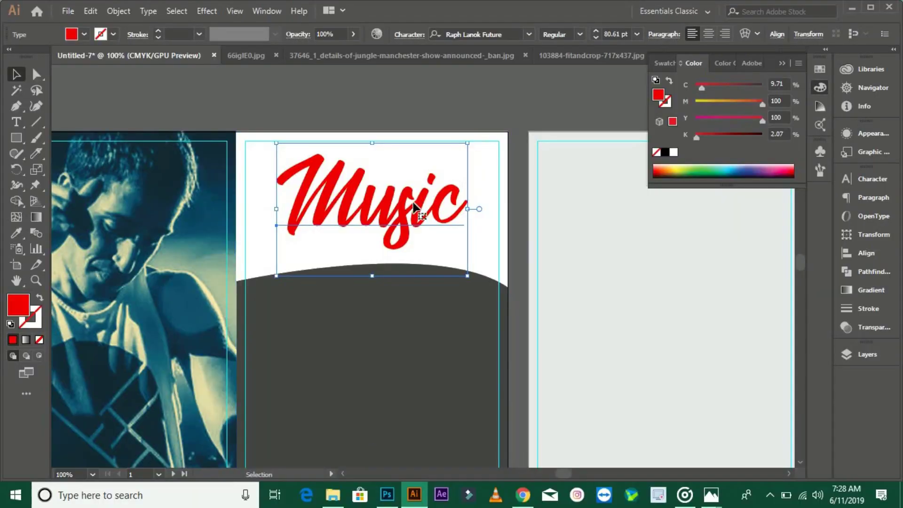
Step: Apply the copied red hex to Music and shrink the white banner inside the guides
double_click(21, 311)
click(326, 95)
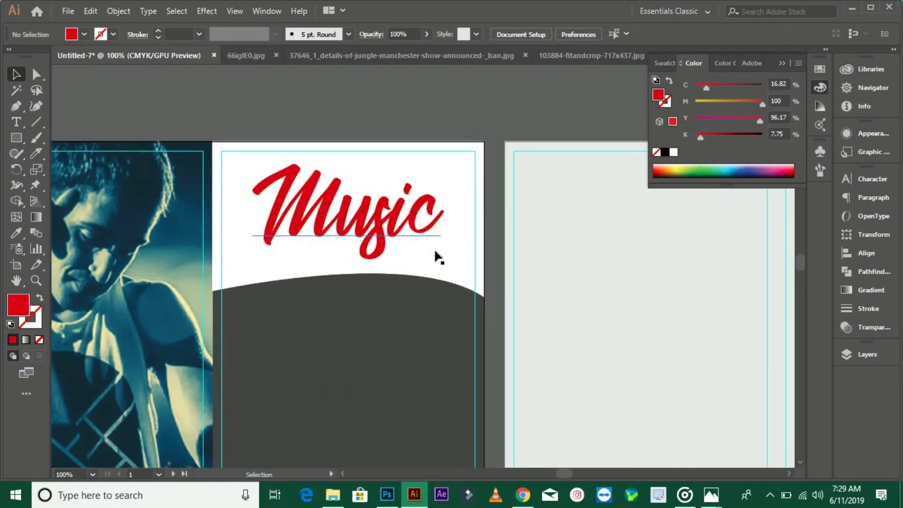
click(438, 256)
drag(481, 293, 476, 298)
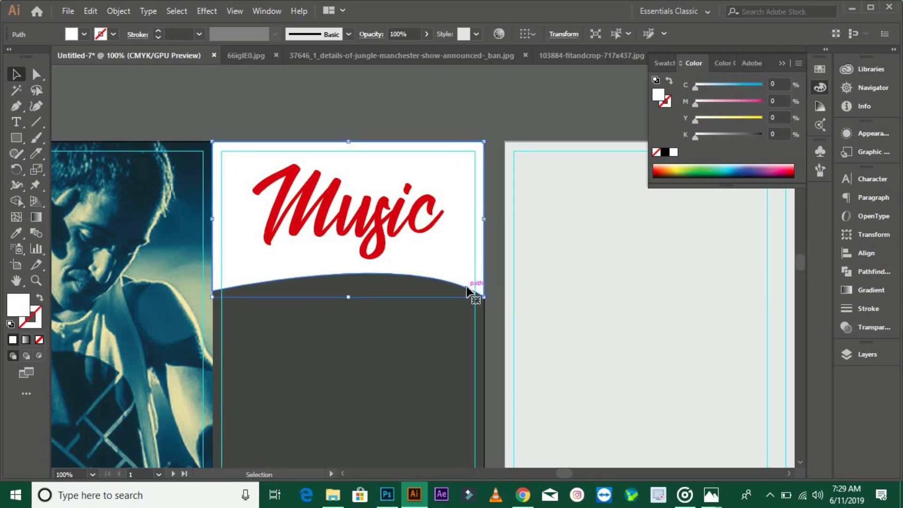
right_click(454, 193)
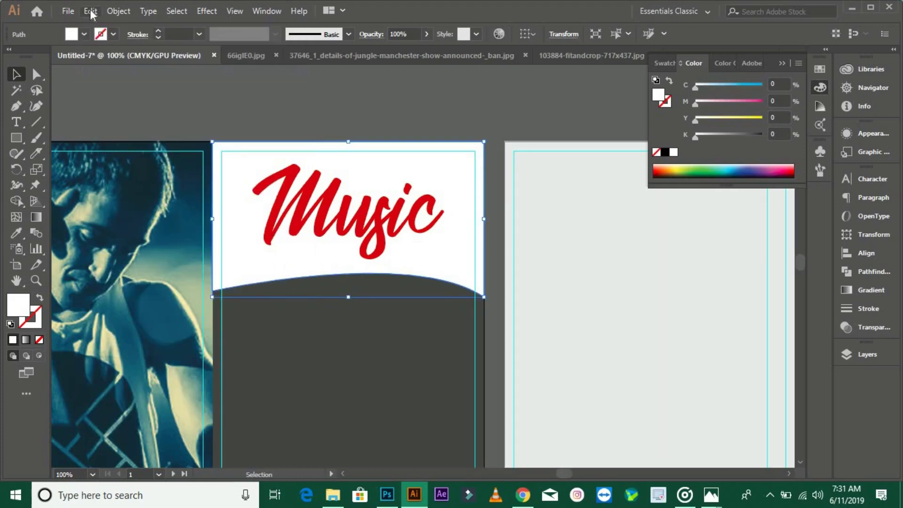
drag(487, 300, 491, 294)
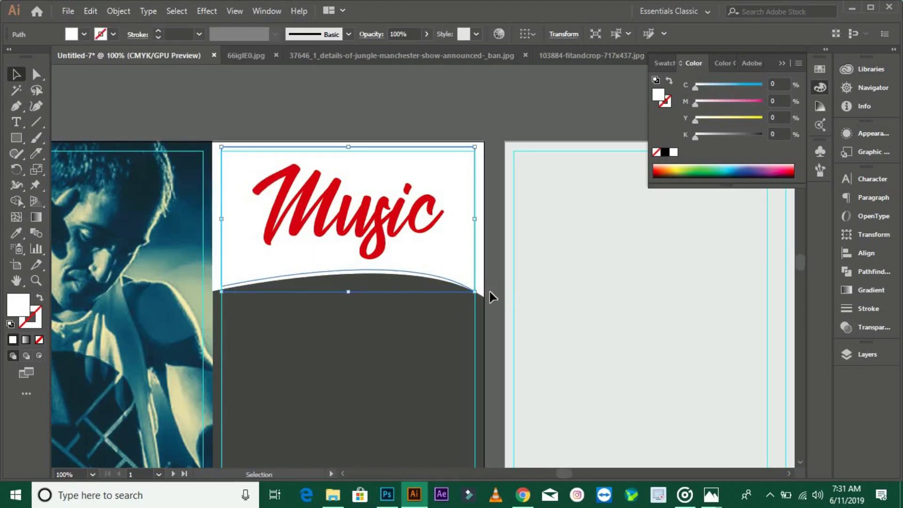
double_click(22, 306)
click(820, 123)
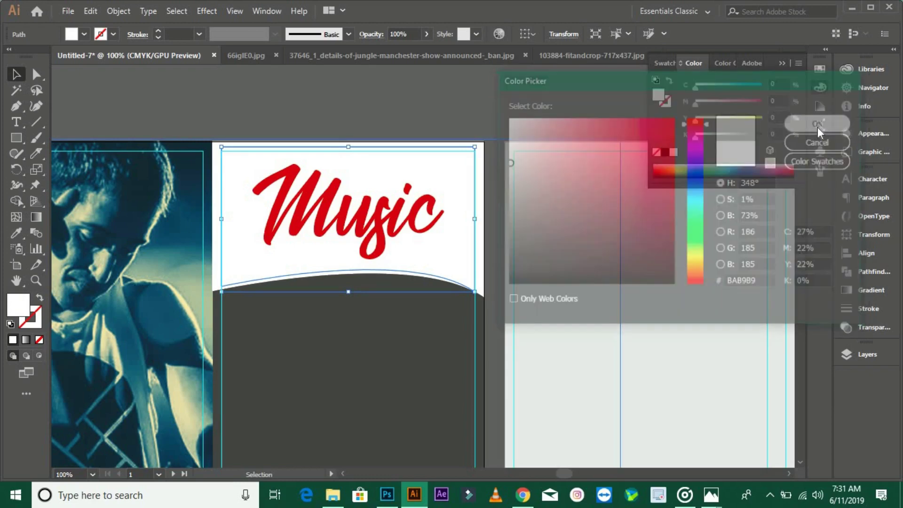
key(ctrl+z)
Step: Add a drop shadow to the white banner with X and Y offsets of 0
click(207, 11)
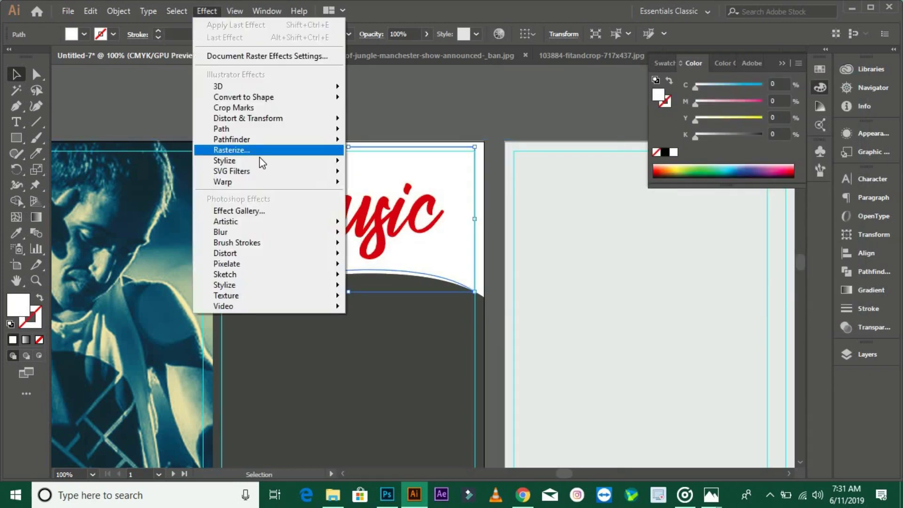
click(376, 162)
click(674, 265)
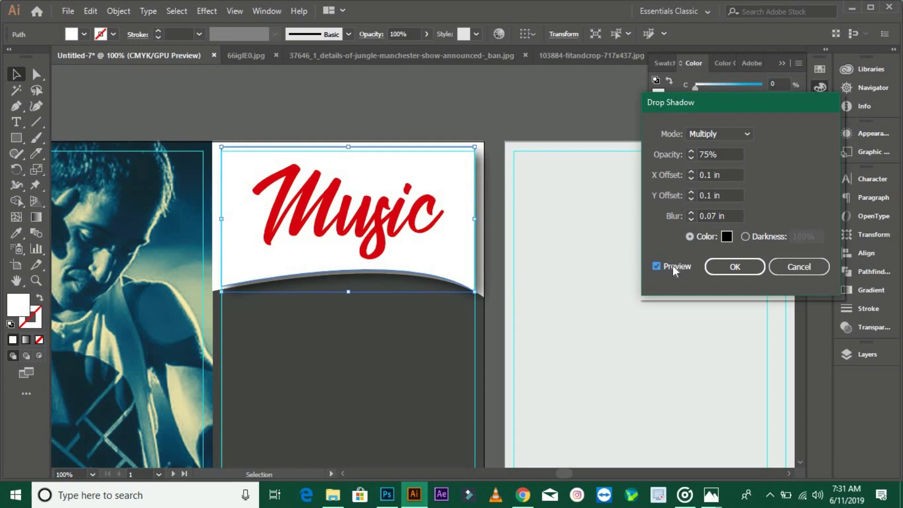
double_click(727, 195)
text(0)
click(727, 175)
double_click(727, 175)
text(0)
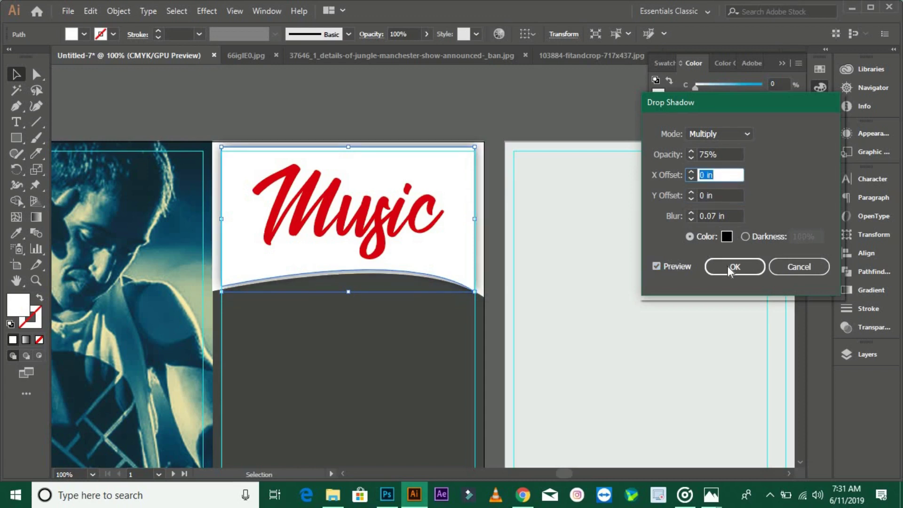
key(Return)
click(476, 137)
scroll(397, 315, down, 2)
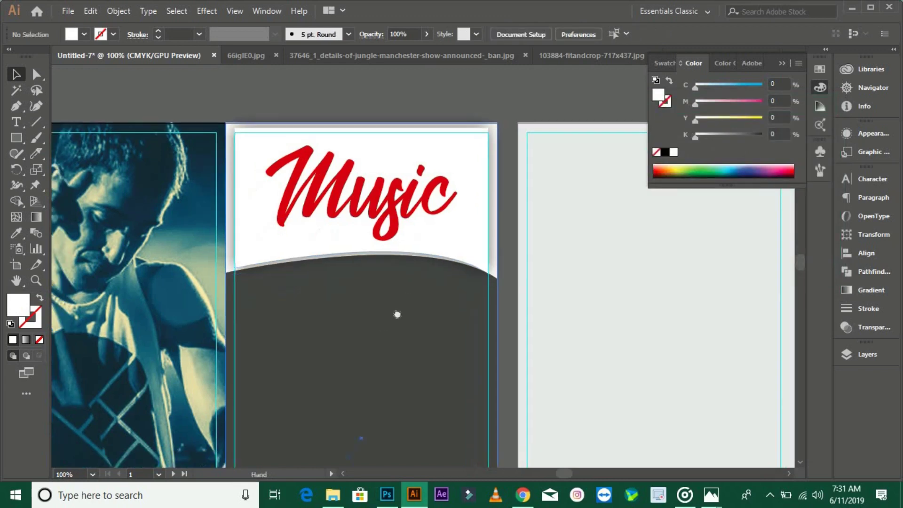
Step: Try a teal #2BA89E fill on the top banner, then undo it
click(281, 237)
double_click(21, 303)
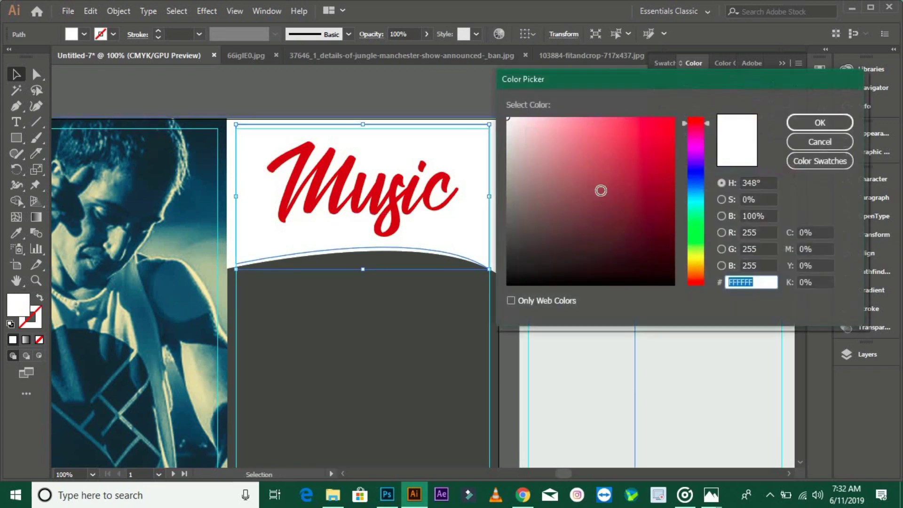
text(2BA89E)
key(Return)
key(ctrl+z)
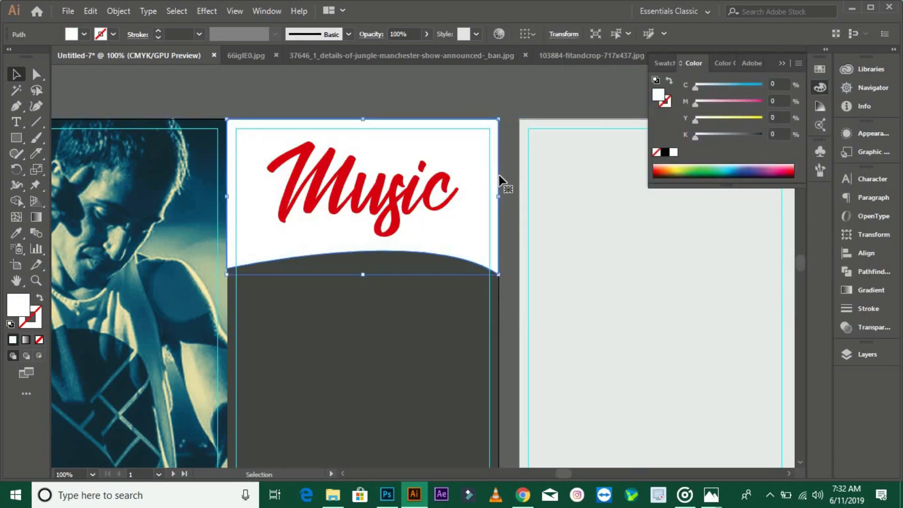
Step: Eyedrop the Music text's red and the lower panel's dark grey onto the banner shapes
click(22, 238)
click(312, 161)
scroll(395, 260, down, 1)
scroll(389, 257, up, 1)
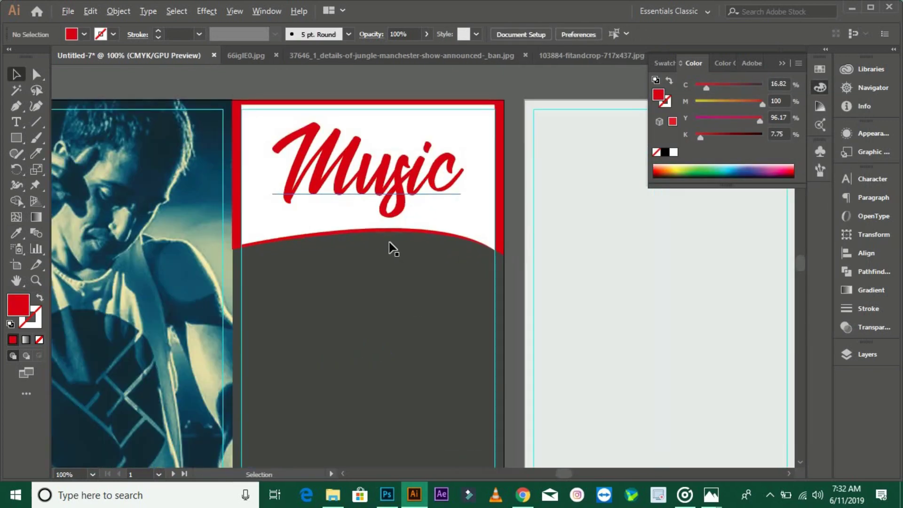
click(274, 269)
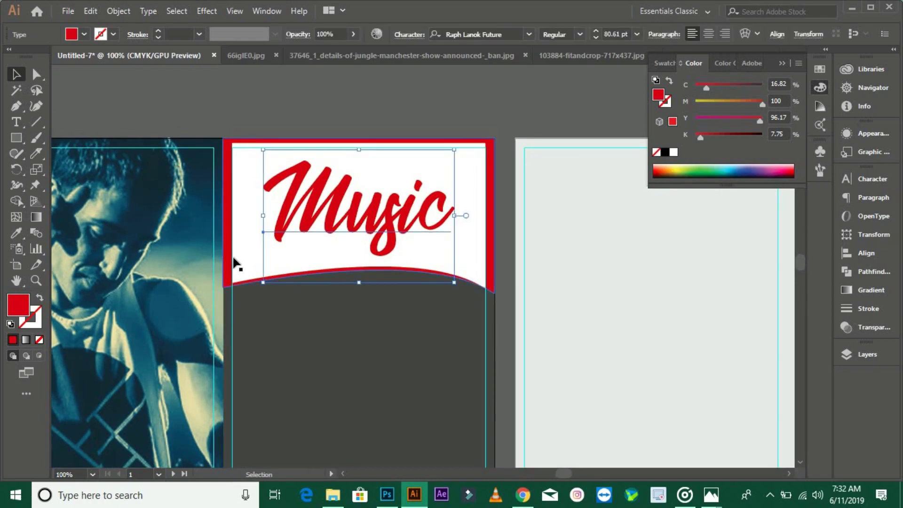
click(228, 317)
click(188, 95)
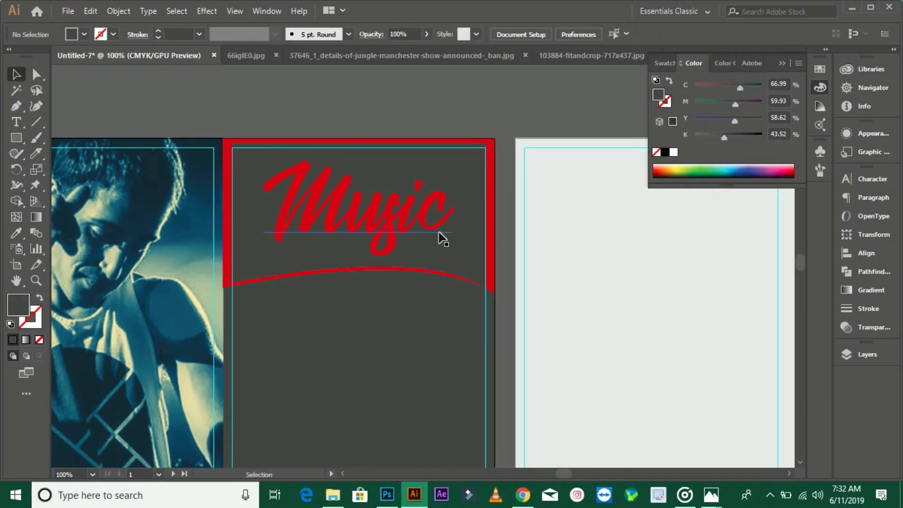
Step: Reselect the banner shapes and nudge the Music text slightly lower
click(361, 149)
scroll(417, 252, up, 1)
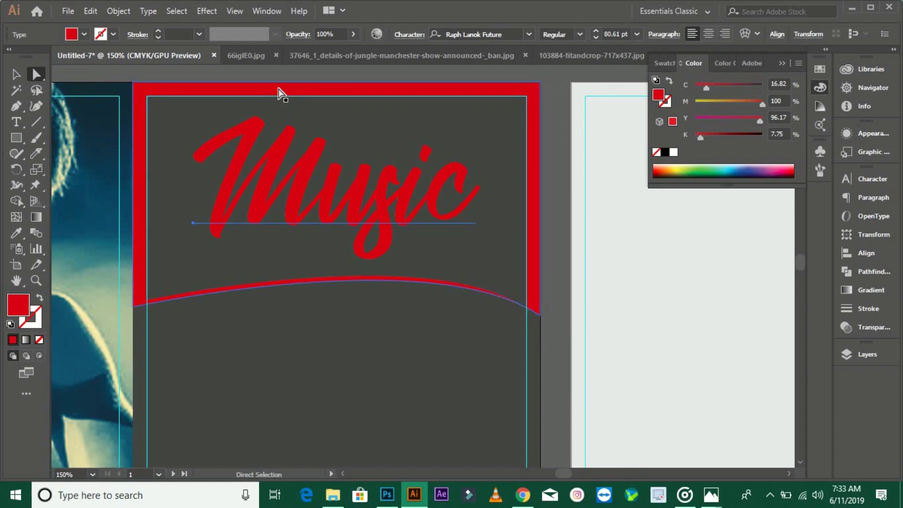
click(279, 89)
click(271, 66)
click(277, 84)
click(160, 124)
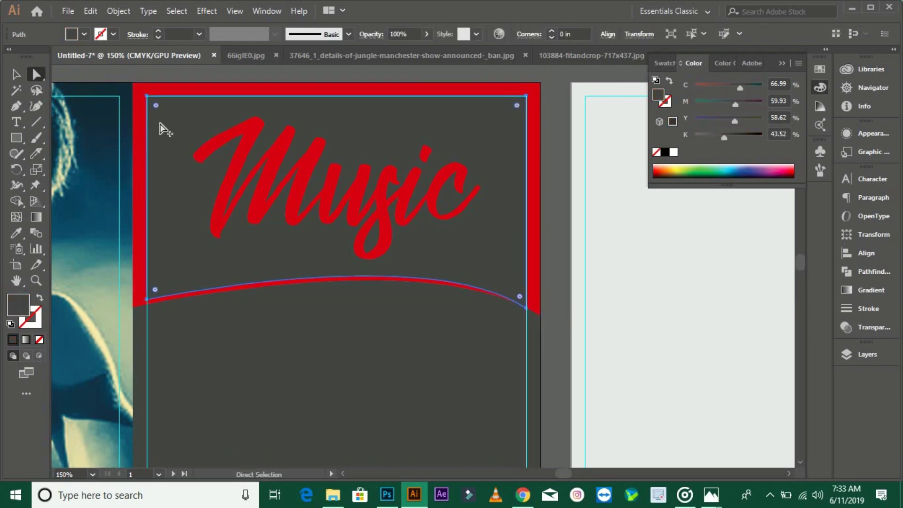
scroll(339, 272, down, 2)
scroll(298, 303, up, 1)
drag(300, 304, 301, 309)
click(303, 148)
scroll(312, 111, down, 1)
click(351, 238)
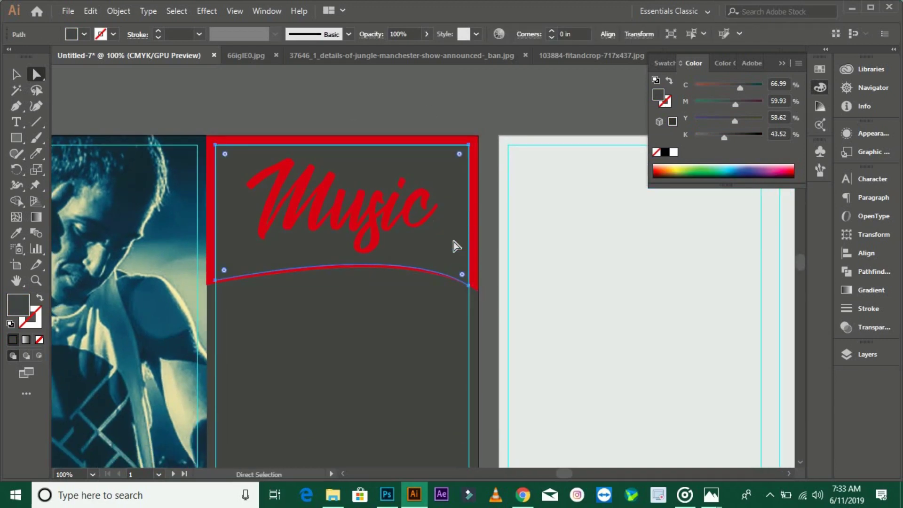
Step: Fill the inner banner shape with light grey through the Color Picker
click(473, 253)
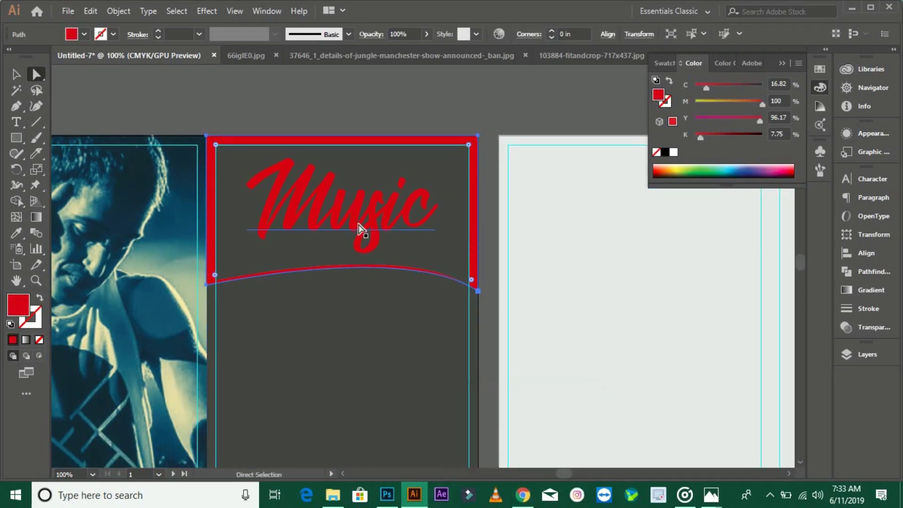
scroll(267, 180, down, 3)
click(263, 180)
double_click(18, 305)
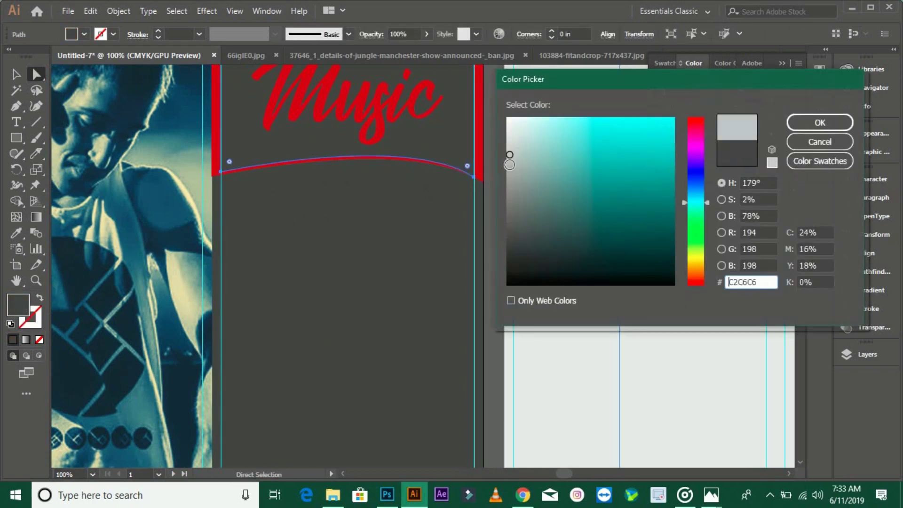
key(Return)
scroll(587, 188, up, 2)
double_click(18, 305)
key(Return)
double_click(658, 94)
key(Return)
click(492, 99)
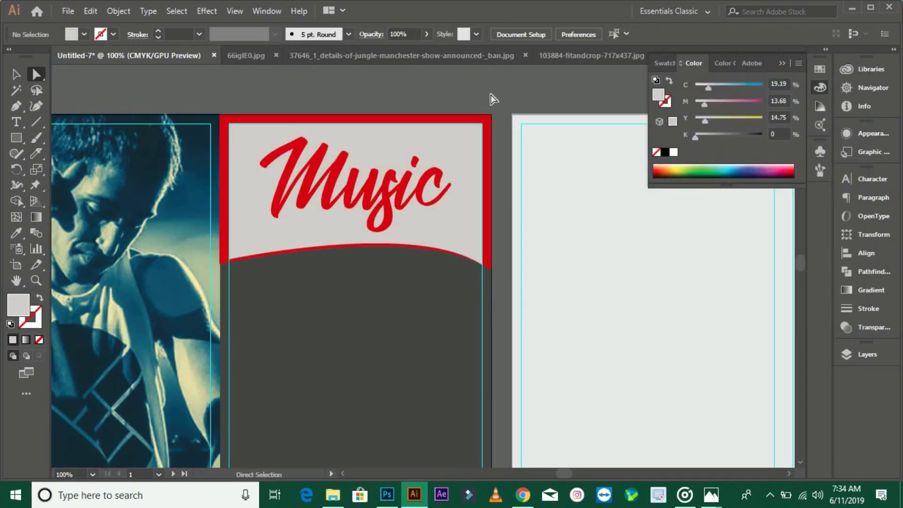
Step: Eyedrop the light grey onto the red-bordered banner frame
click(459, 122)
key(i)
click(267, 186)
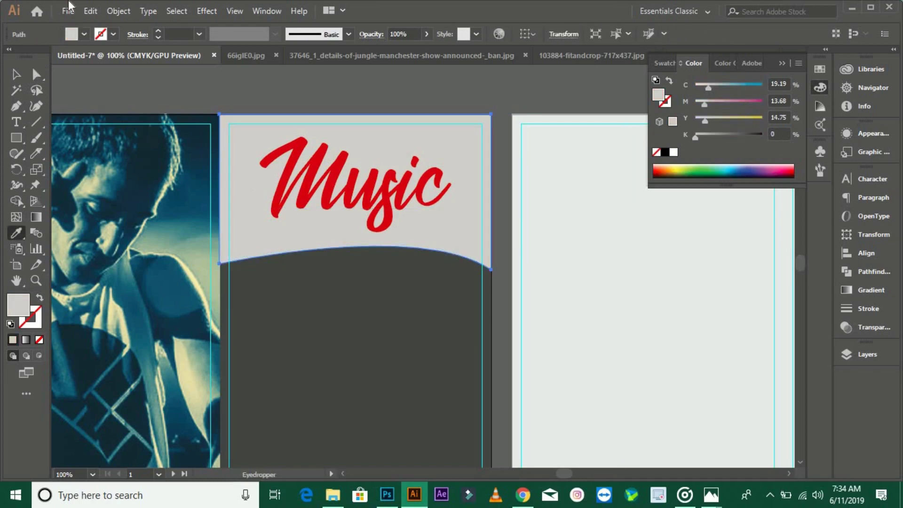
key(ctrl+shift+a)
key(ctrl+minus)
scroll(404, 297, down, 1)
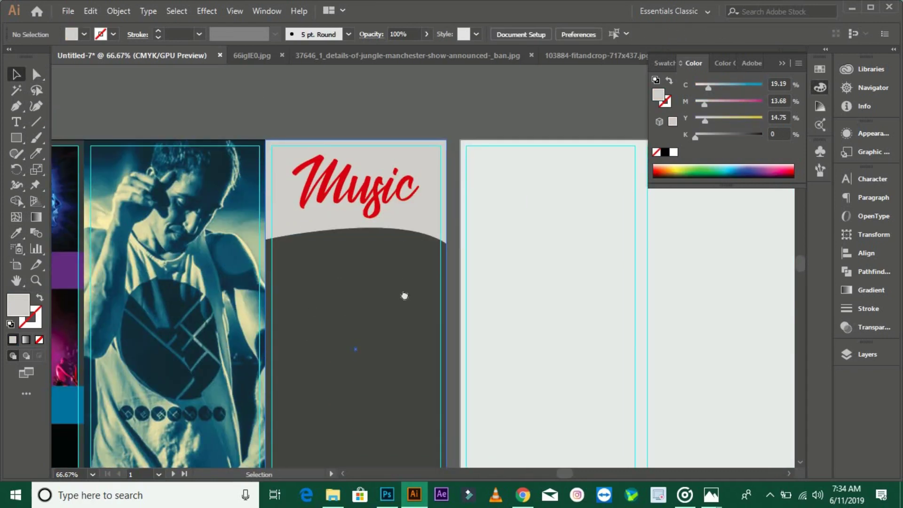
scroll(381, 234, down, 1)
click(382, 233)
key(ctrl+plus)
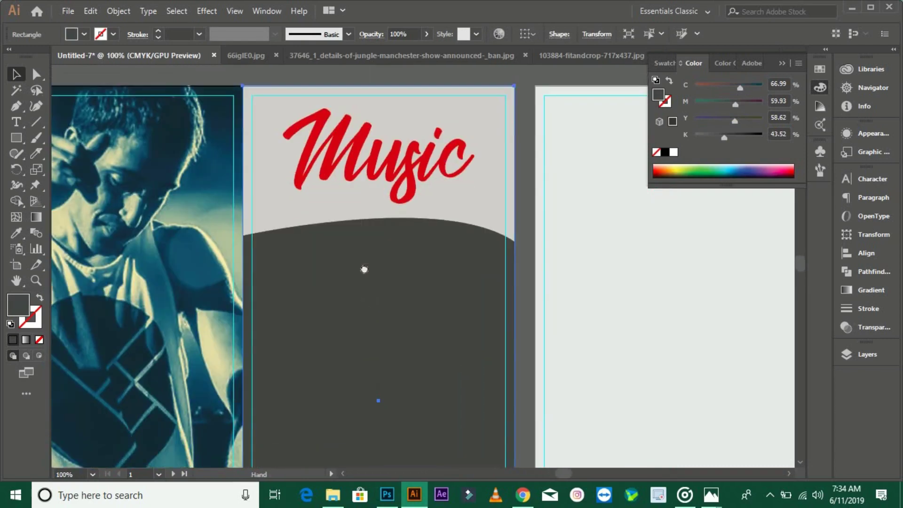
Step: Cancel the Stylize Drop Shadow on the Music text, then reselect the light grey banner
click(359, 168)
click(207, 11)
click(367, 163)
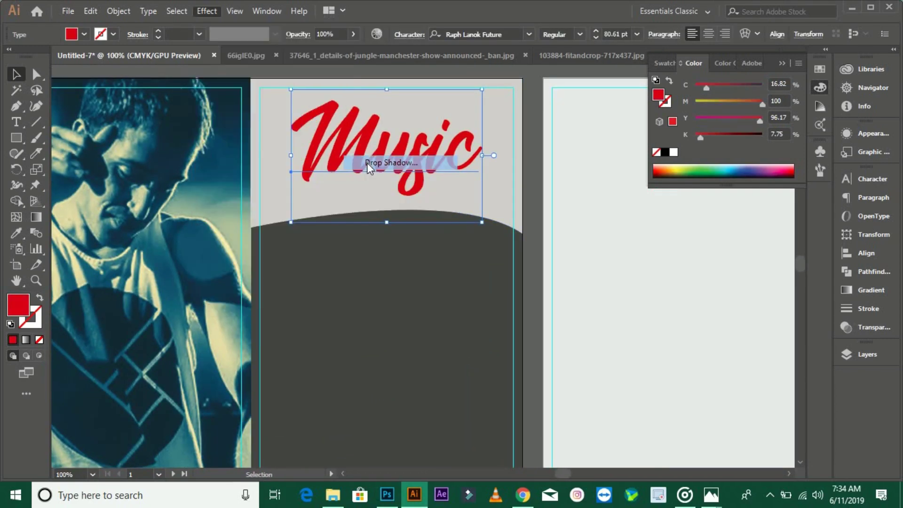
click(798, 267)
click(499, 197)
double_click(657, 83)
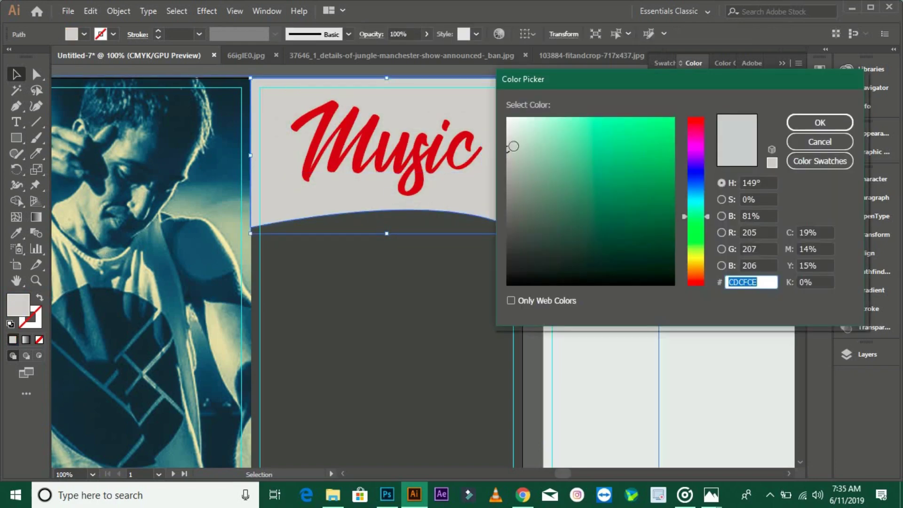
Step: Confirm the banner's light grey fill and eyedrop the dark panel's grey onto the Music text
click(820, 122)
click(460, 296)
click(373, 171)
key(i)
click(328, 292)
key(v)
key(ctrl+shift+a)
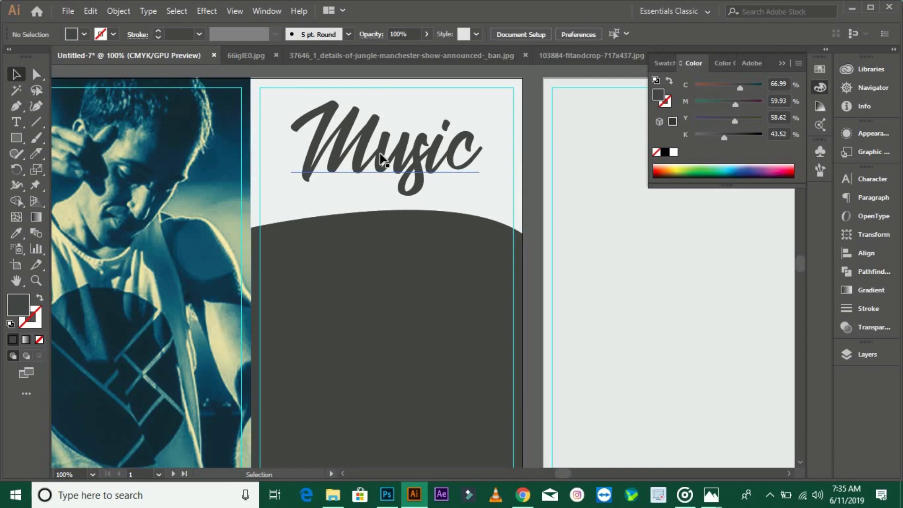
Step: Fill the purple band between the photos with light grey via the Color Picker
key(ctrl+minus)
key(ctrl+minus)
scroll(434, 308, down, 1)
drag(160, 252, 260, 269)
click(252, 235)
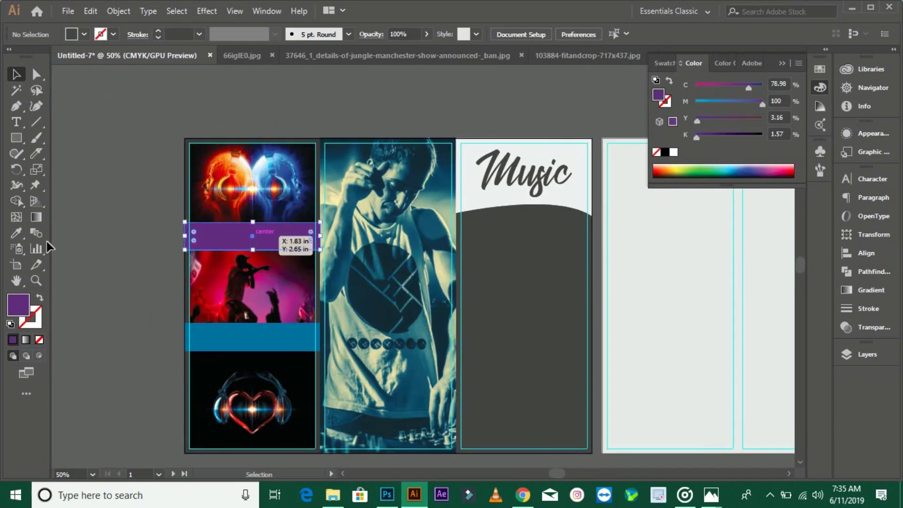
click(16, 233)
click(483, 190)
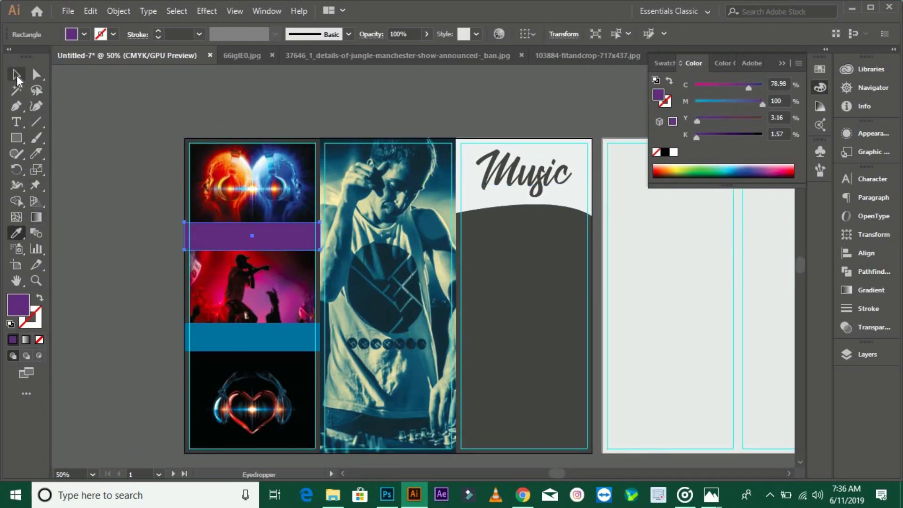
double_click(18, 309)
click(509, 116)
click(820, 122)
Step: Eyedrop the light grey fill onto the blue band
click(207, 337)
key(i)
click(216, 225)
key(q)
key(ctrl+plus)
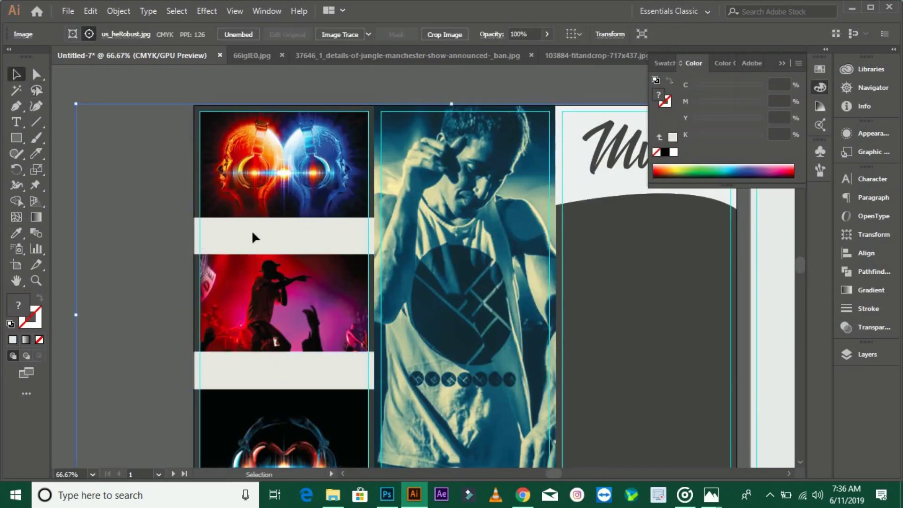
Step: Align the upper band's left edge and the lower band's right edge with the photos
click(252, 235)
key(ctrl+plus)
key(ctrl+plus)
key(ctrl+plus)
drag(165, 246, 194, 246)
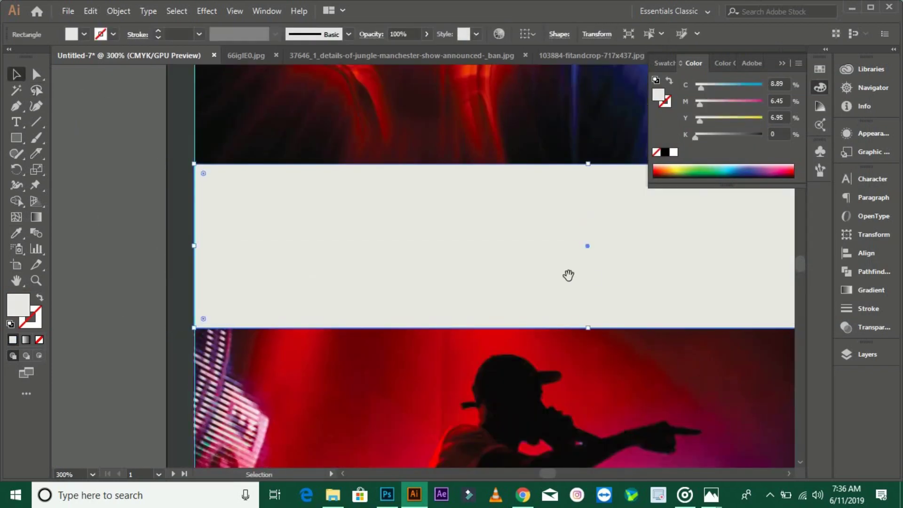
scroll(568, 275, right, 10)
key(ctrl+minus)
key(ctrl+minus)
key(ctrl+minus)
key(ctrl+minus)
click(345, 326)
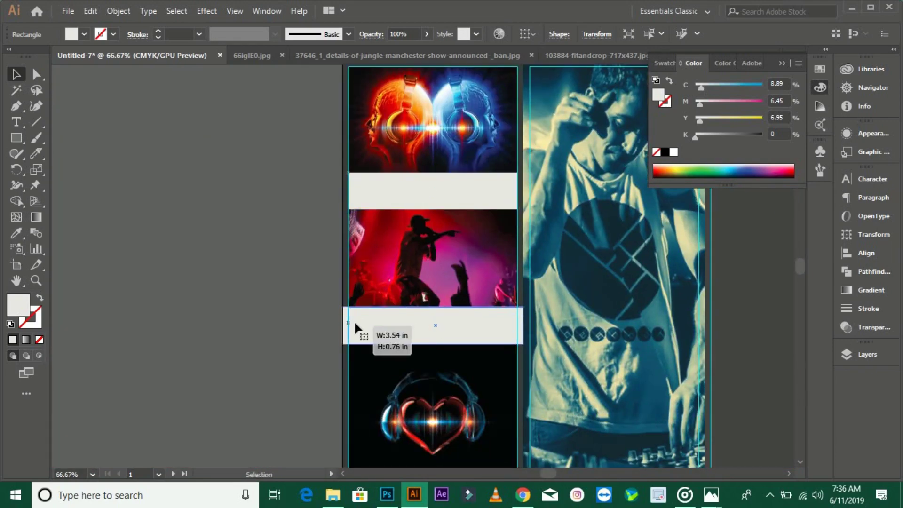
key(ctrl+plus)
key(ctrl+plus)
key(ctrl+plus)
key(ctrl+plus)
drag(660, 346, 650, 346)
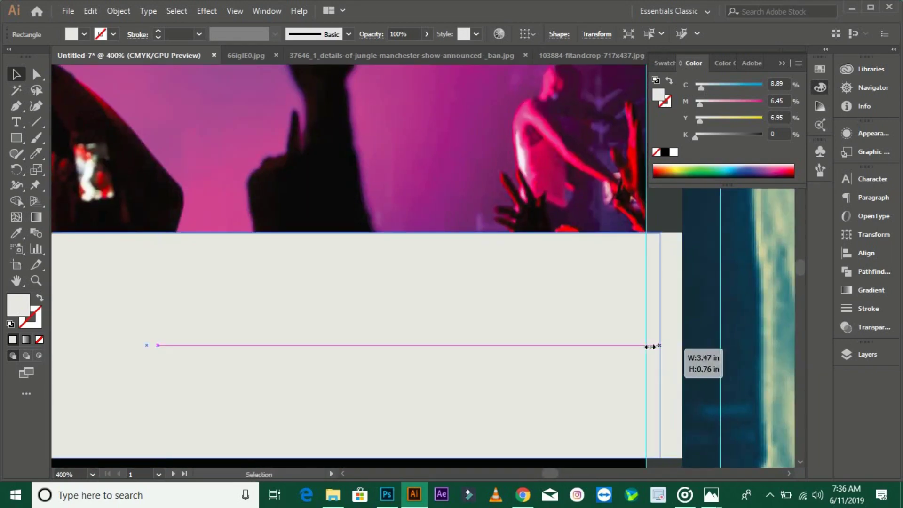
key(ctrl+minus)
click(170, 300)
key(ctrl+minus)
key(ctrl+minus)
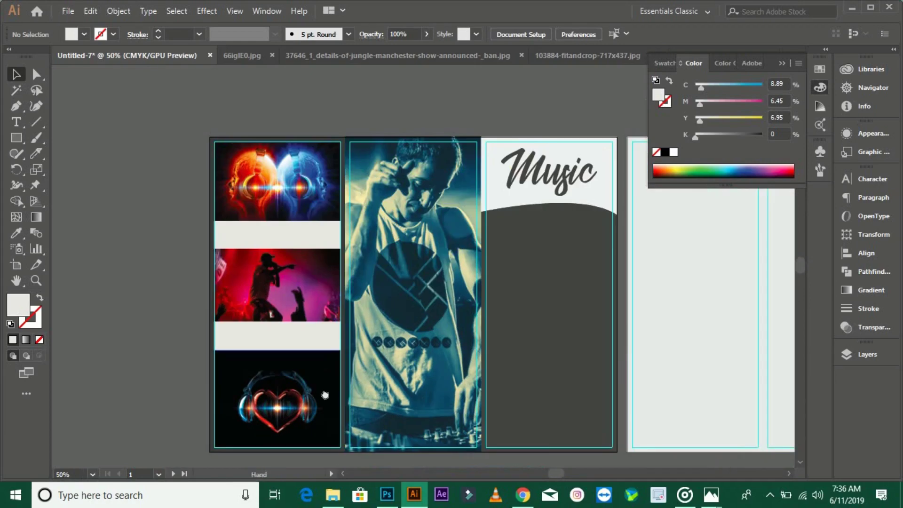
drag(325, 395, 307, 375)
Step: Draw a diagonal band shape over the DJ panel with the Pen tool
scroll(282, 190, right, 3)
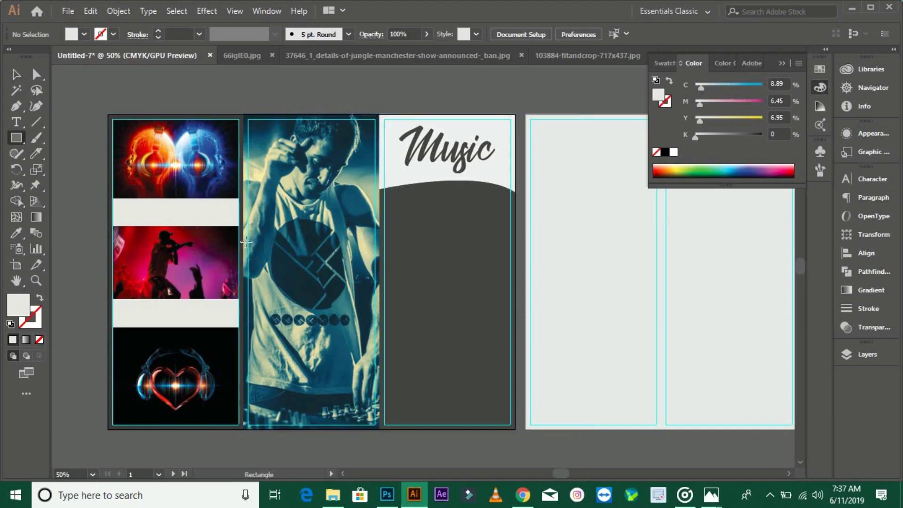
key(p)
scroll(225, 155, up, 2)
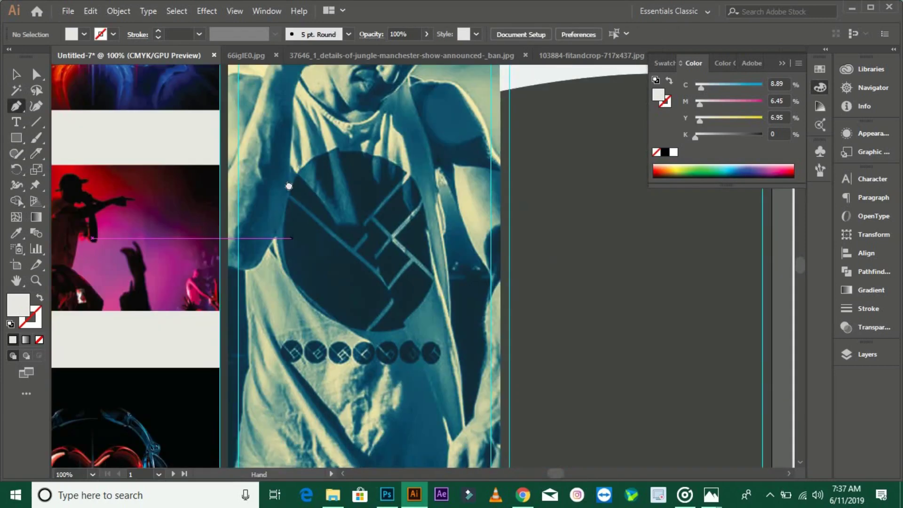
scroll(226, 156, down, 3)
click(221, 108)
scroll(487, 386, down, 5)
click(474, 352)
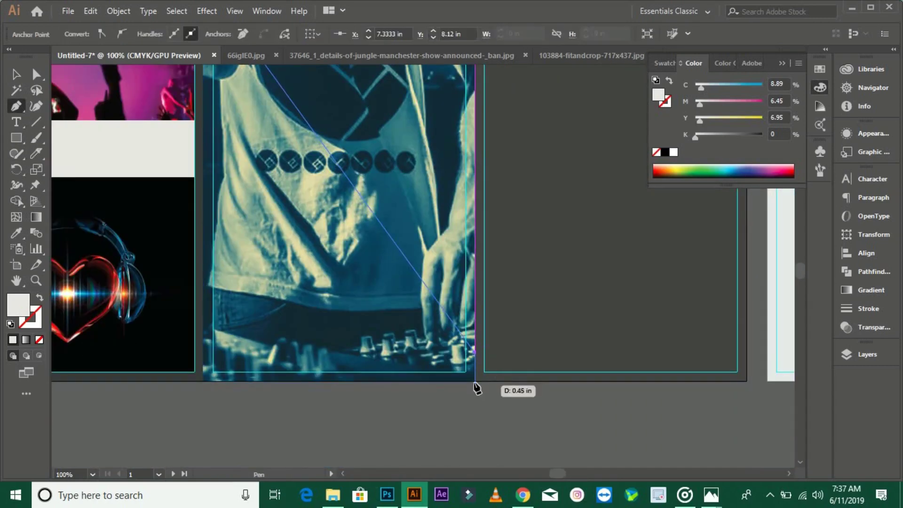
click(474, 381)
click(427, 382)
scroll(280, 225, up, 3)
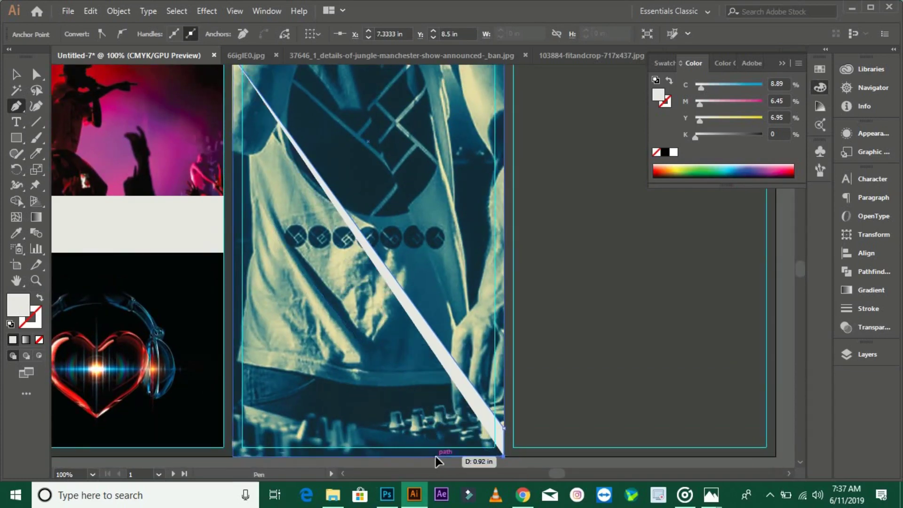
scroll(242, 194, up, 3)
click(241, 182)
click(239, 109)
Step: Extend the band to the panel's left edge, then delete it to start over
scroll(293, 171, down, 2)
scroll(349, 254, up, 1)
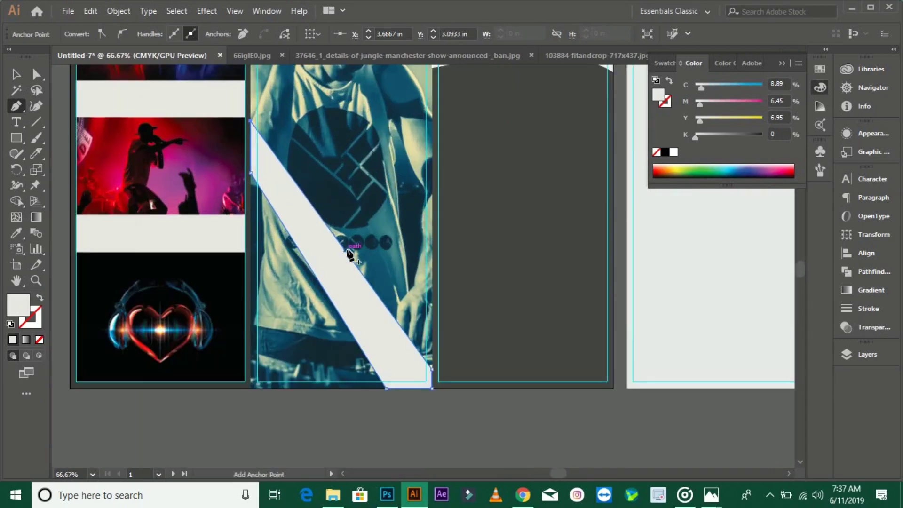
scroll(440, 359, up, 1)
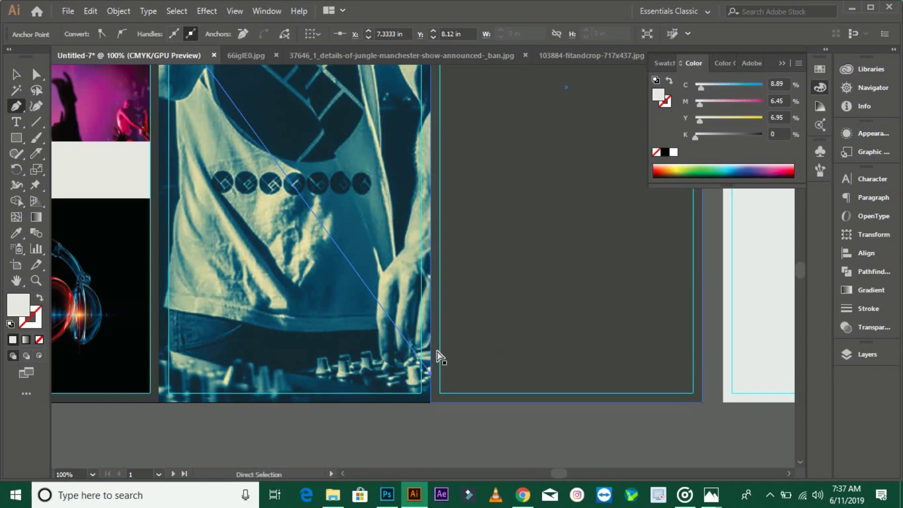
scroll(253, 303, up, 5)
click(197, 188)
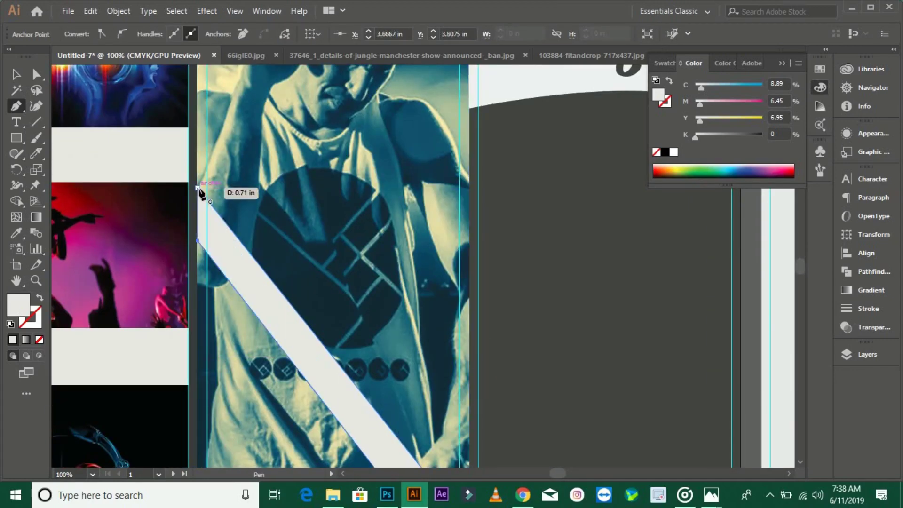
scroll(268, 173, down, 1)
drag(295, 268, 342, 320)
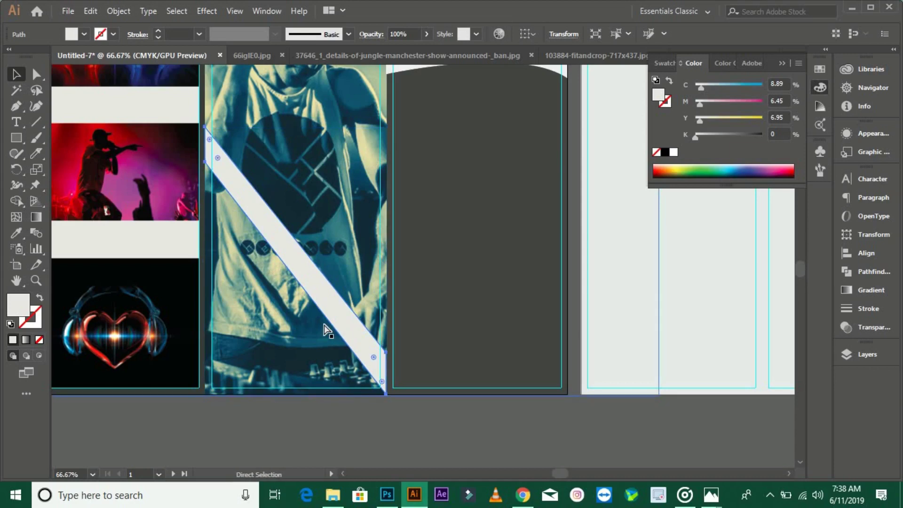
key(Delete)
Step: Draw a triangle over the DJ photo's lower-left half and set it to 69% opacity
click(205, 123)
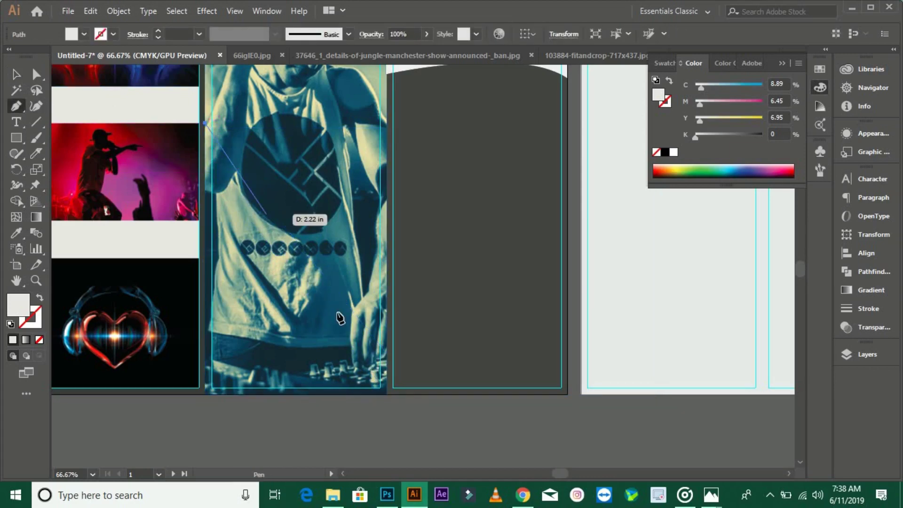
click(386, 395)
click(205, 394)
click(205, 123)
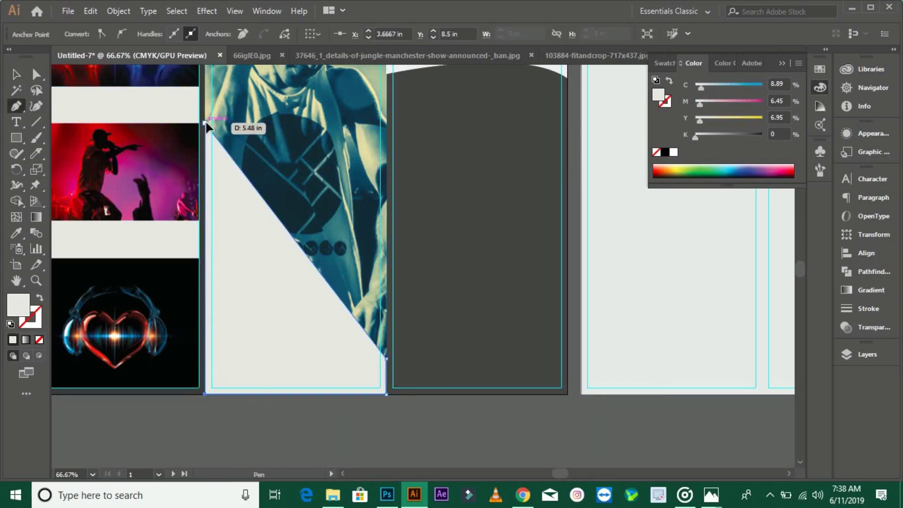
click(17, 74)
click(427, 34)
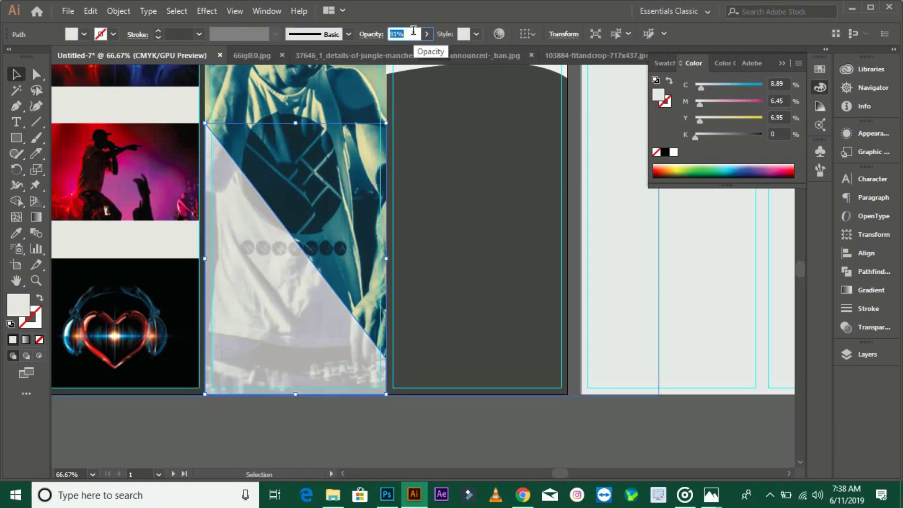
text(69)
drag(280, 341, 308, 376)
Step: Fill the triangle with pink-red in the Color Picker
double_click(18, 305)
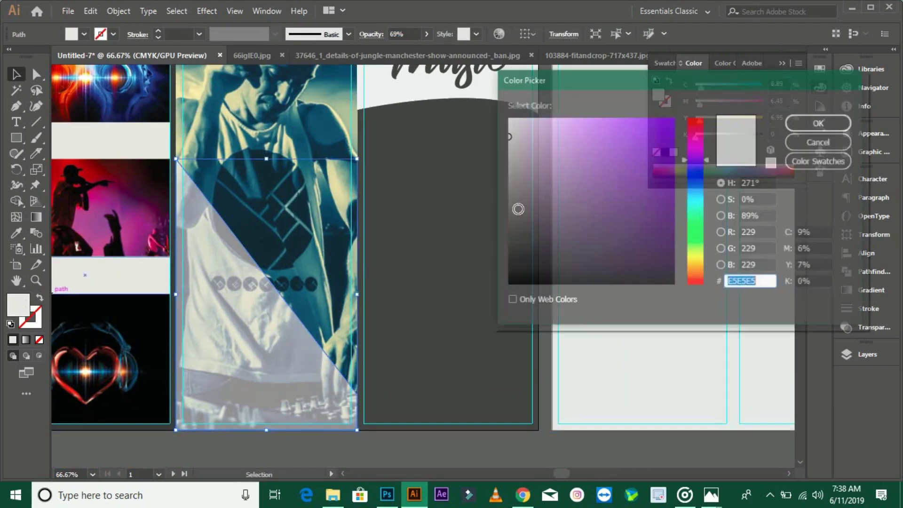
click(667, 155)
drag(695, 146, 695, 129)
click(817, 122)
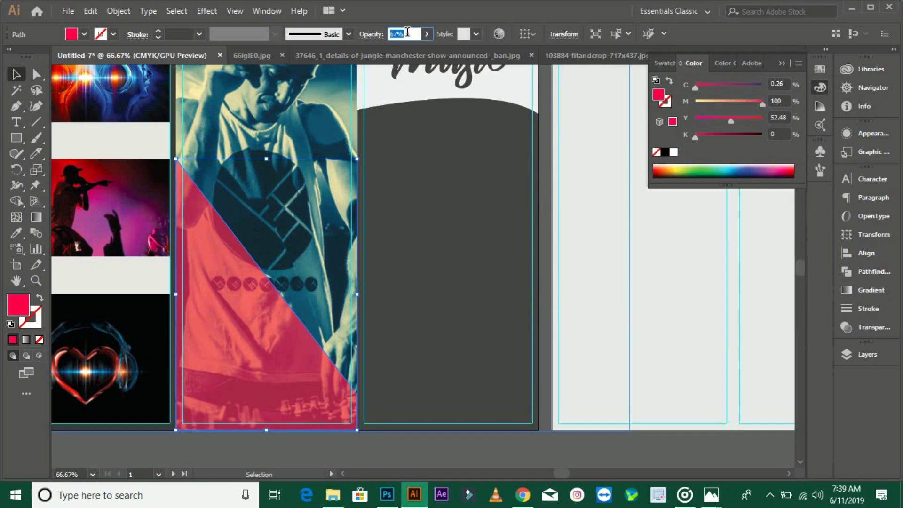
click(376, 466)
key(ctrl+minus)
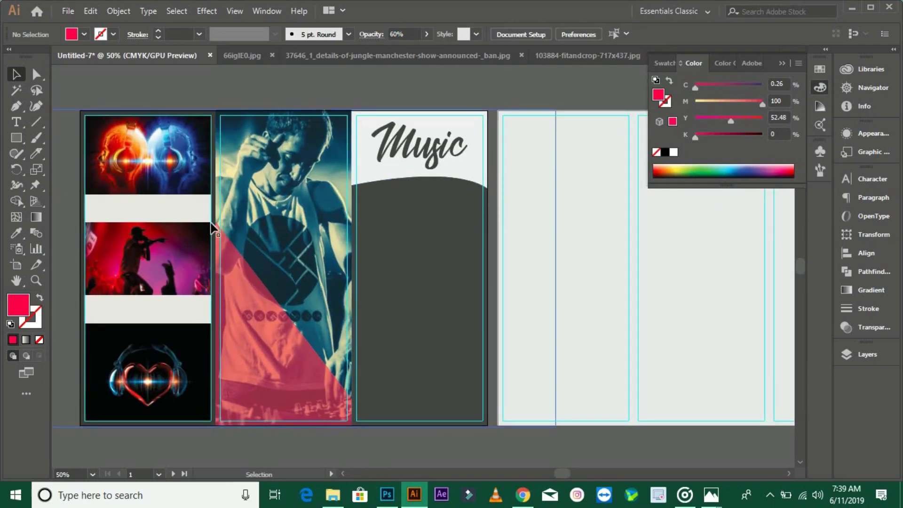
click(353, 113)
key(ctrl+plus)
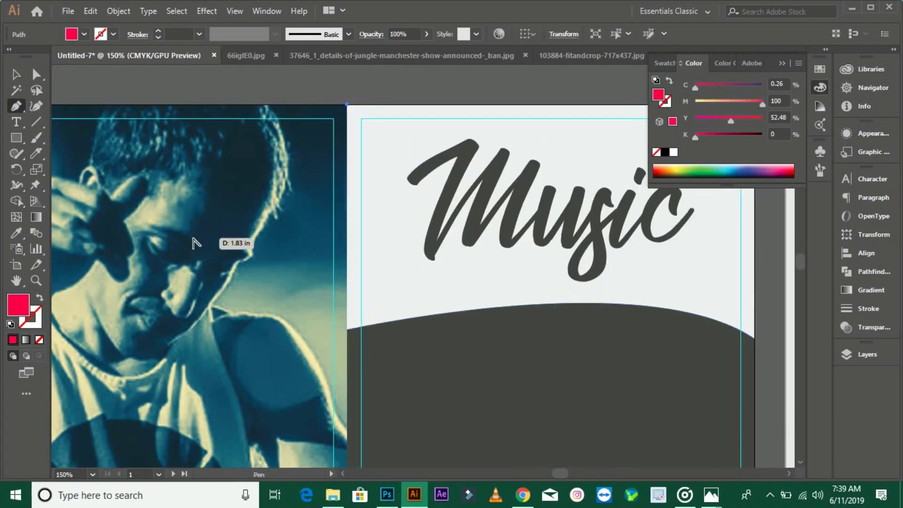
Step: Finish a cyan triangle over the DJ photo and set its opacity to 38%
click(169, 299)
scroll(170, 303, down, 5)
click(298, 375)
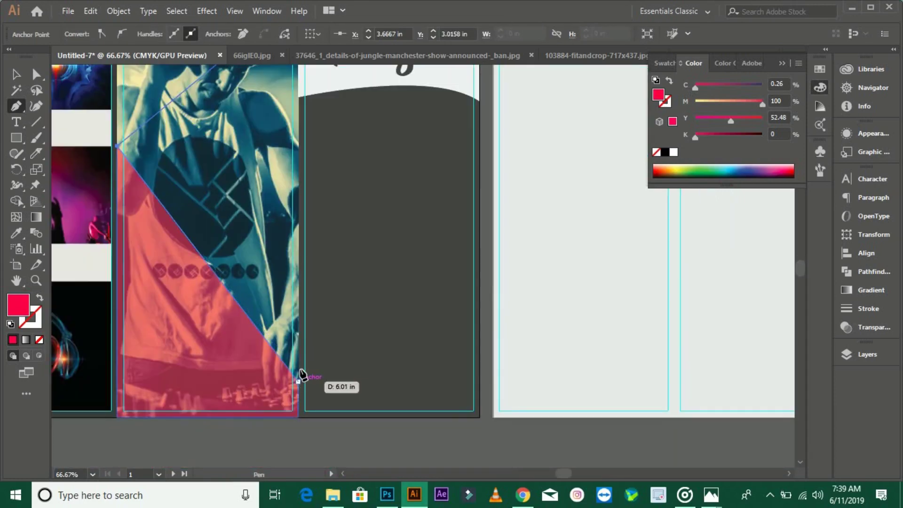
scroll(298, 375, up, 5)
double_click(19, 304)
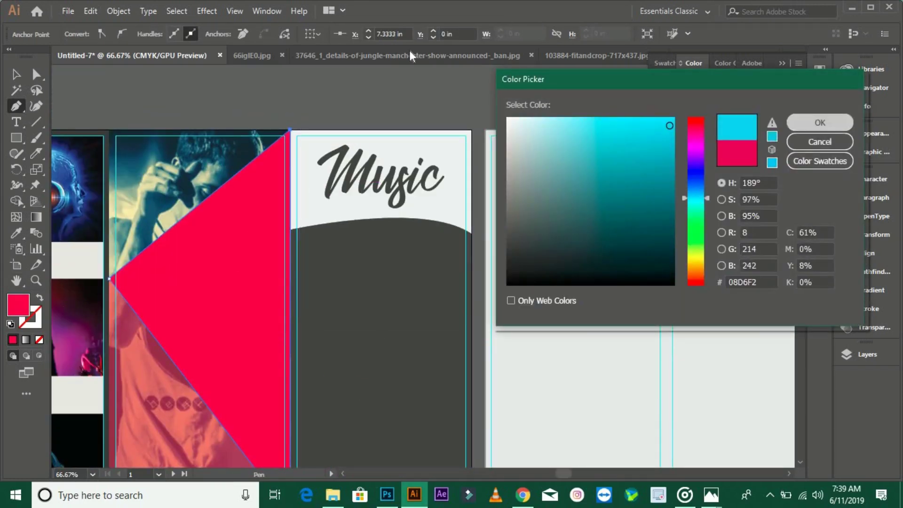
key(Return)
key(v)
click(404, 34)
text(38)
key(Return)
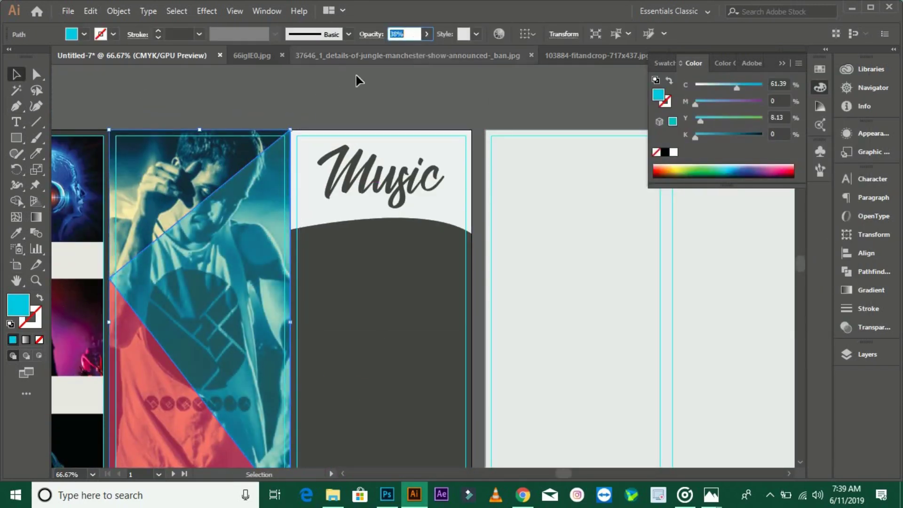
Step: Select the pink-red triangle and return to the brochure document
scroll(252, 387, down, 2)
scroll(252, 387, left, 3)
click(252, 387)
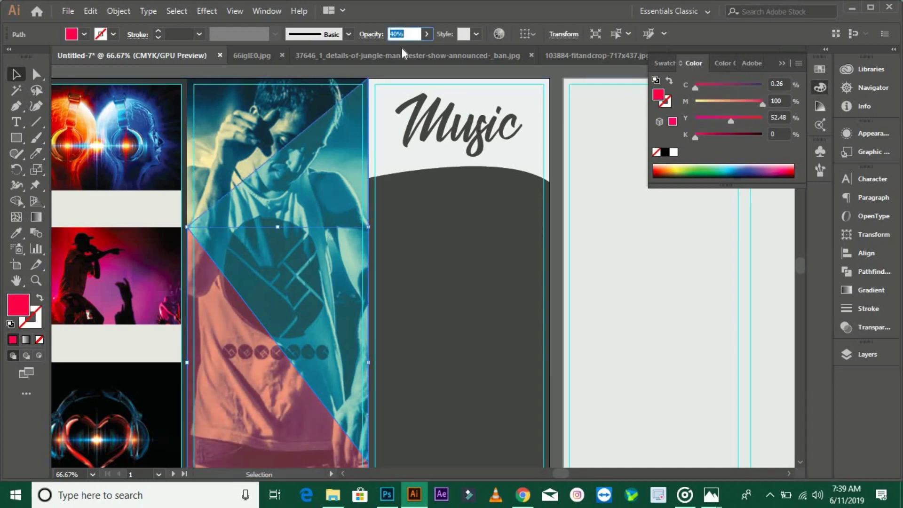
click(403, 55)
click(799, 55)
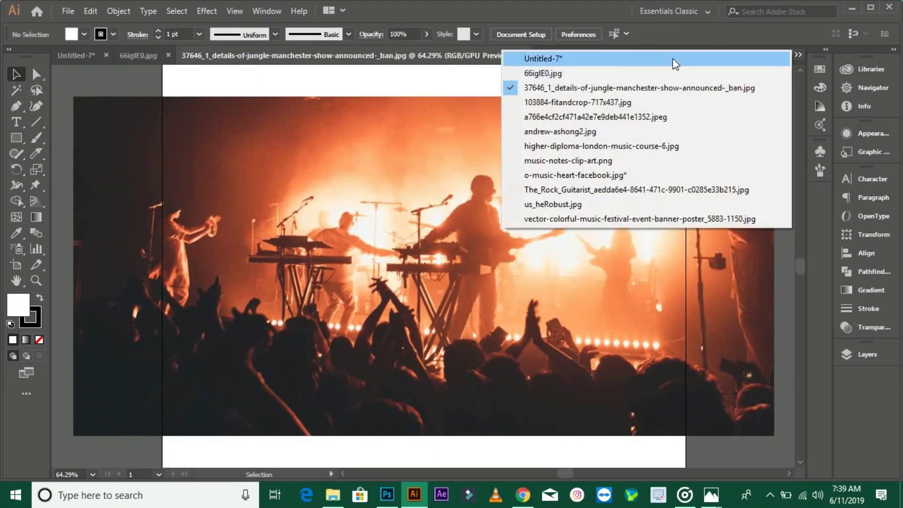
click(673, 58)
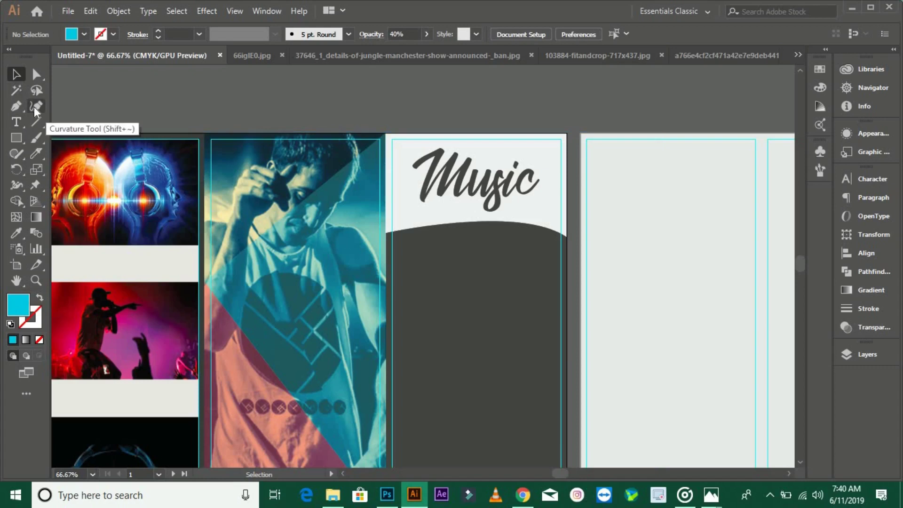
Step: Pen-draw a triangle across the photo's upper part and fill it bright yellow
click(16, 105)
click(204, 133)
click(385, 134)
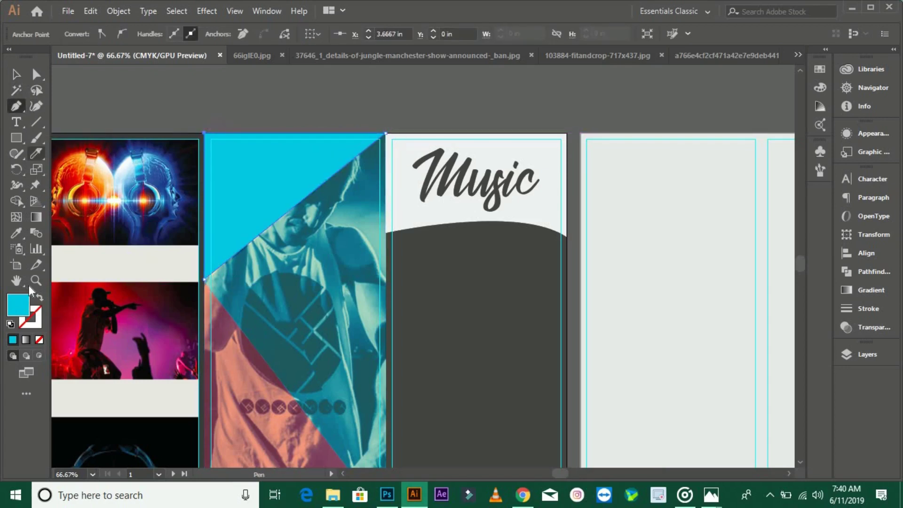
double_click(19, 304)
drag(696, 197, 696, 257)
click(674, 119)
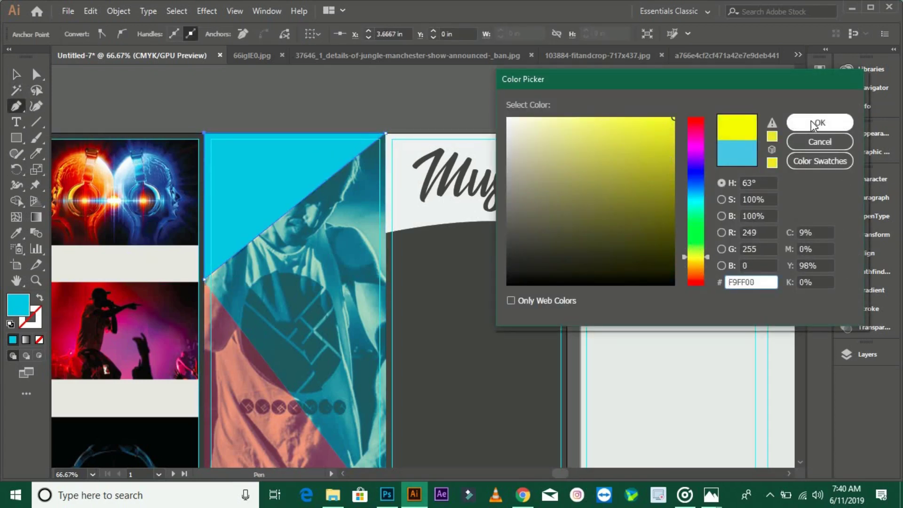
click(813, 126)
scroll(416, 32, down, 18)
scroll(415, 32, down, 16)
scroll(416, 31, down, 15)
click(383, 103)
scroll(383, 103, down, 2)
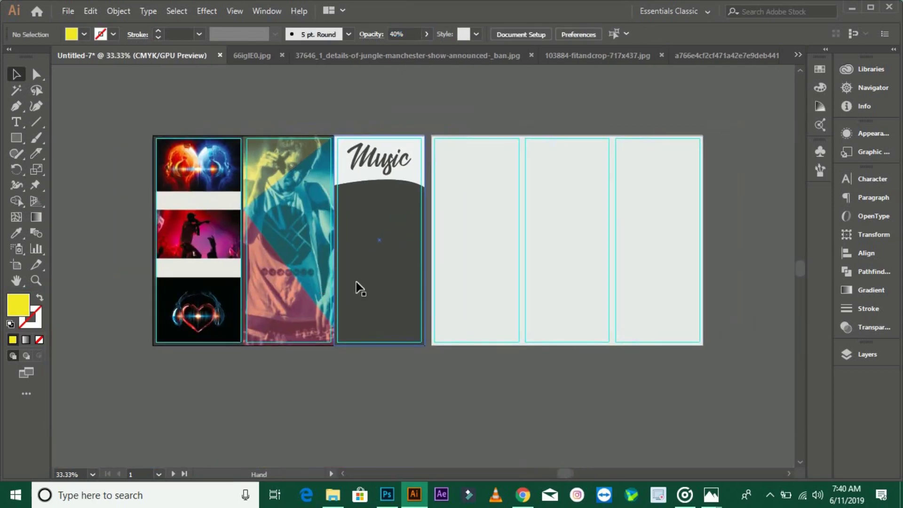
Step: Duplicate the strip between the top photos down into the lower gap
scroll(357, 355, up, 1)
drag(358, 355, 384, 460)
drag(329, 347, 392, 352)
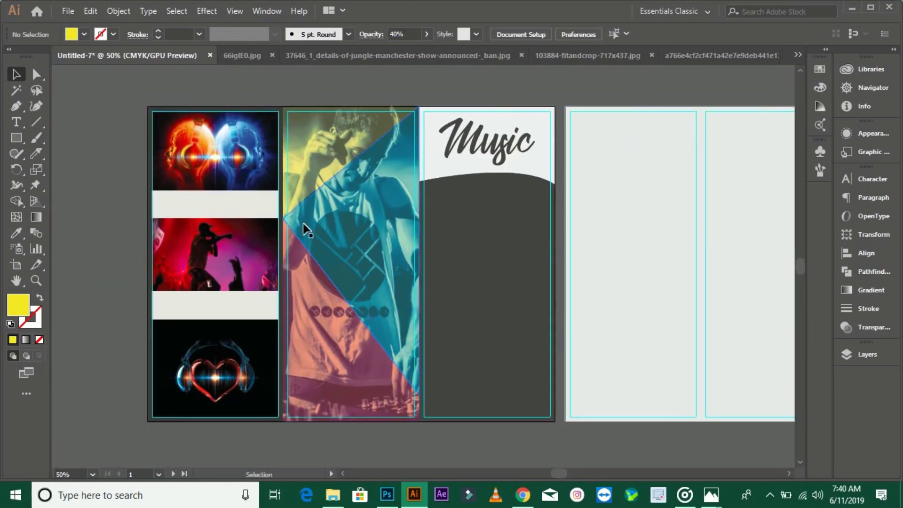
click(188, 209)
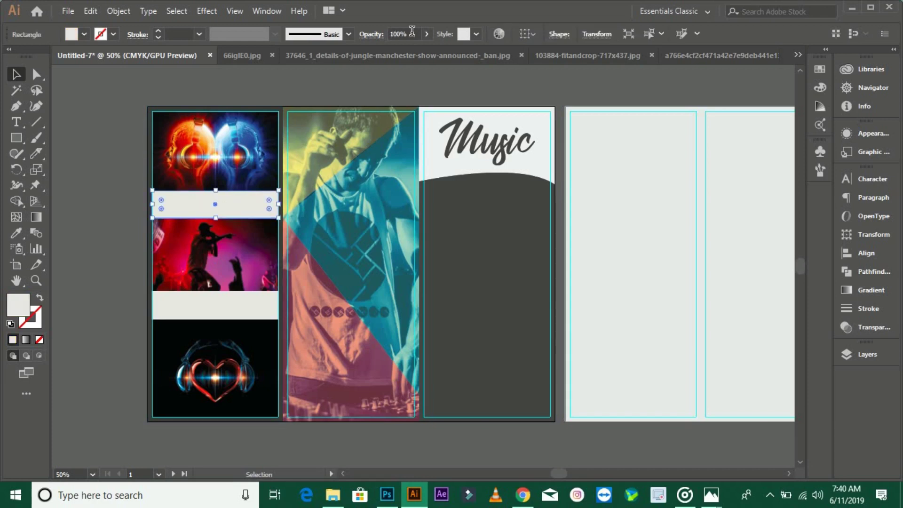
scroll(408, 34, down, 20)
click(155, 313)
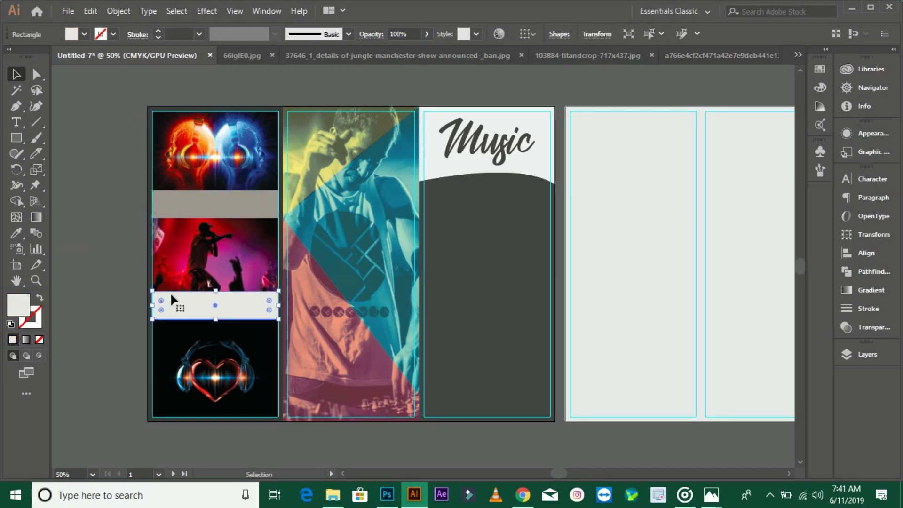
alt+shift+drag(203, 207, 203, 308)
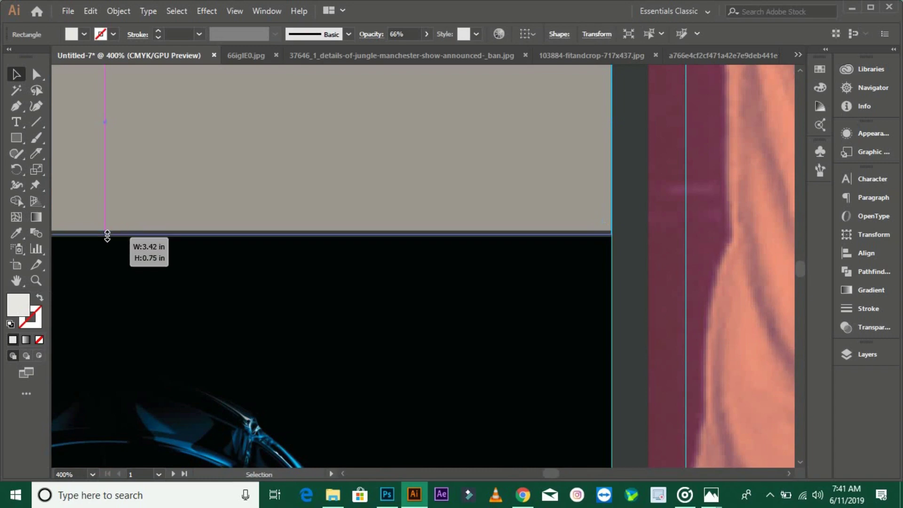
scroll(131, 204, down, 5)
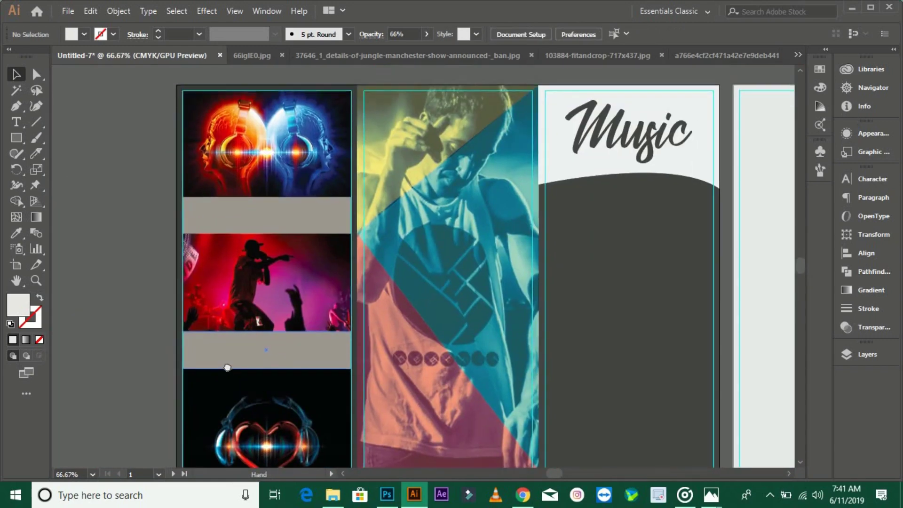
drag(228, 368, 208, 349)
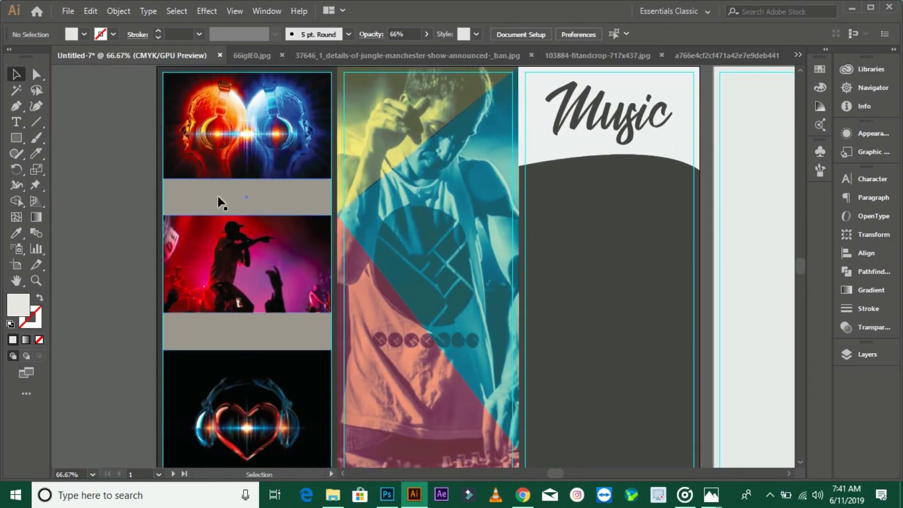
Step: Fill the upper strip pink and lower its opacity to make it see-through
double_click(18, 305)
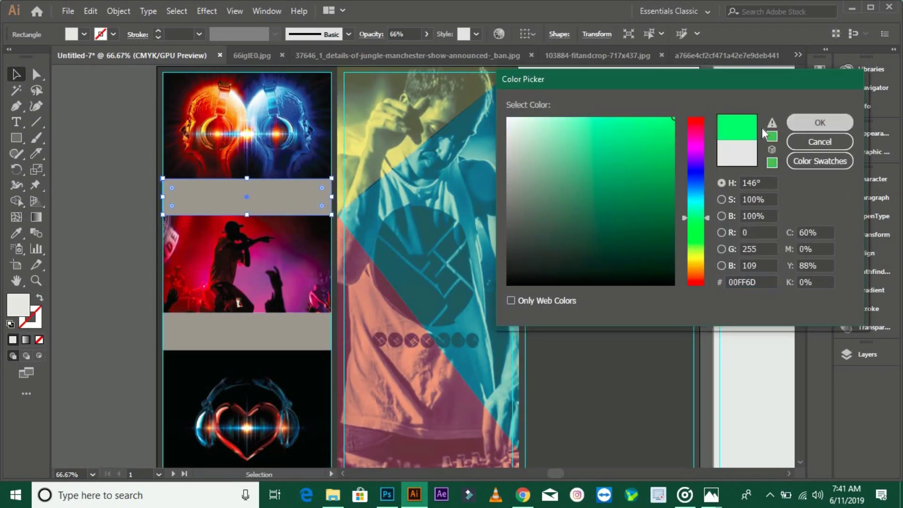
click(820, 122)
double_click(18, 305)
click(554, 139)
key(Return)
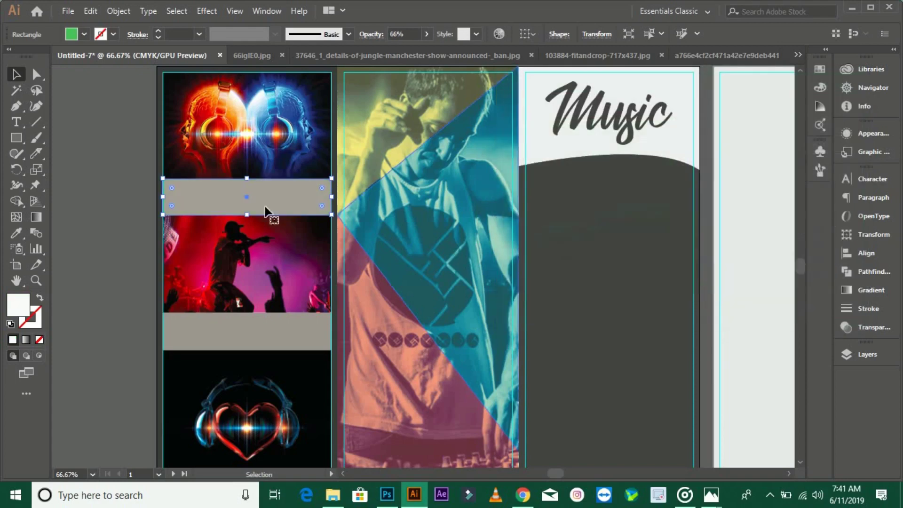
click(427, 34)
drag(438, 56, 428, 55)
double_click(18, 305)
click(645, 141)
click(820, 122)
key(ctrl+shift+a)
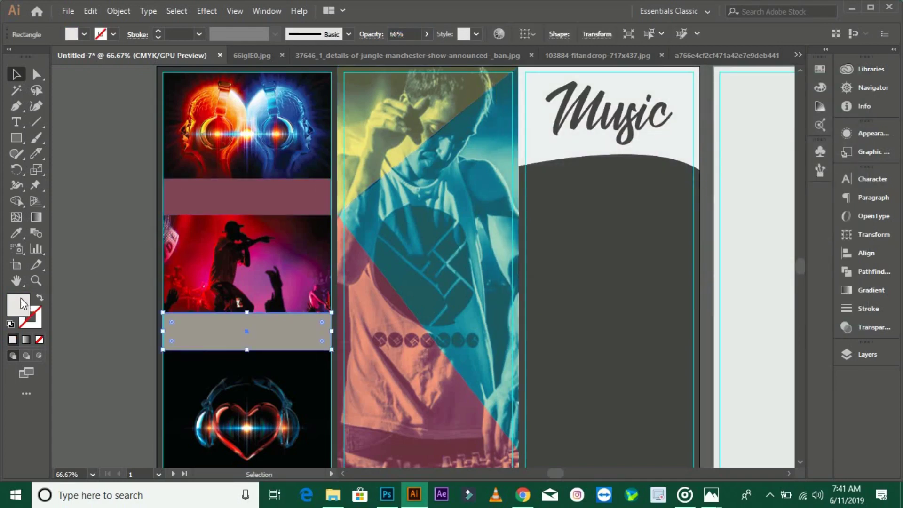
Step: Fill the lower strip blue
key(i)
click(247, 197)
key(ctrl+alt+0)
scroll(237, 278, up, 1)
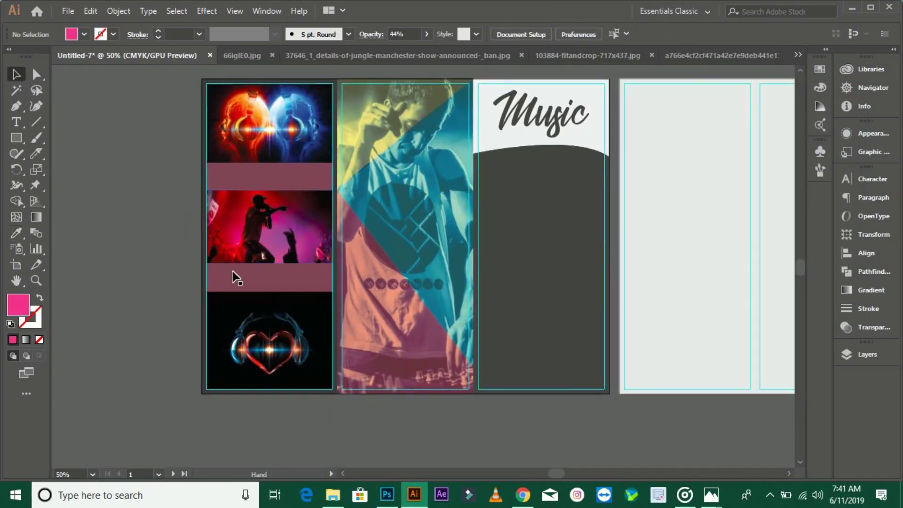
click(237, 278)
double_click(18, 305)
click(696, 190)
click(819, 121)
key(ctrl+shift+a)
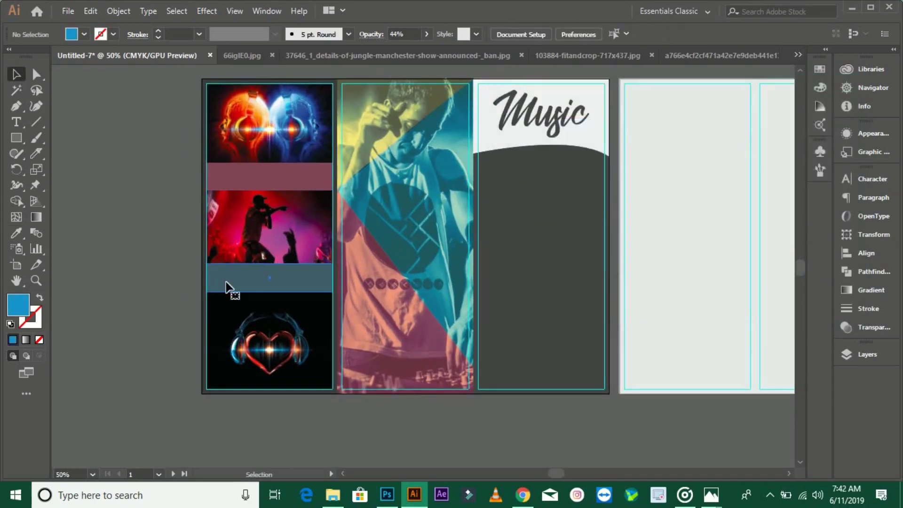
Step: Set the blue lower strip's opacity to 70%
click(227, 286)
click(413, 34)
text(70)
key(Return)
key(ctrl+shift+a)
key(Return)
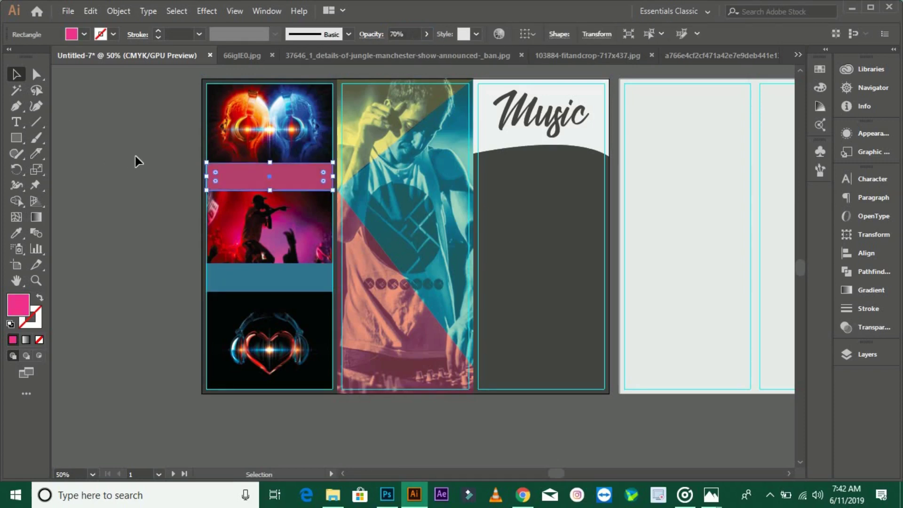
click(135, 156)
drag(183, 335, 74, 349)
key(ctrl+equal)
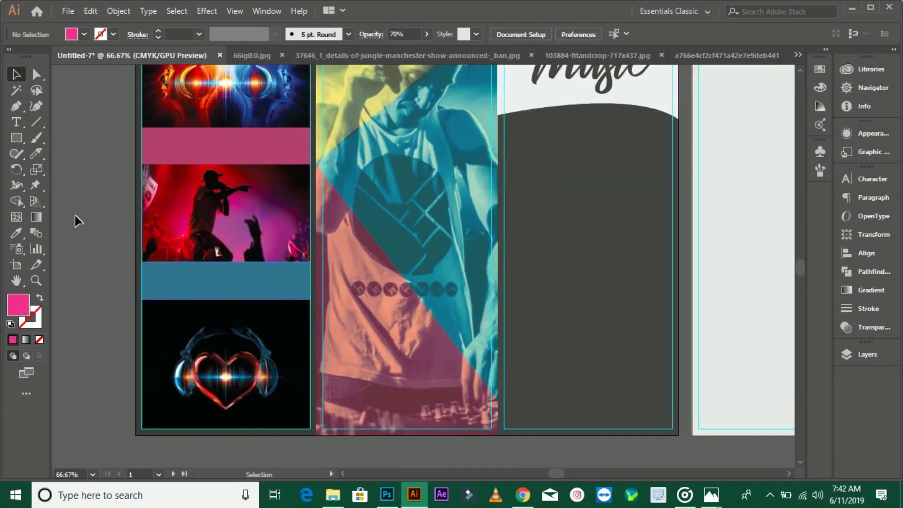
Step: Add a 'Singing' text label, resized and positioned on the pink strip
key(t)
click(170, 148)
key(BackSpace)
text(Singing)
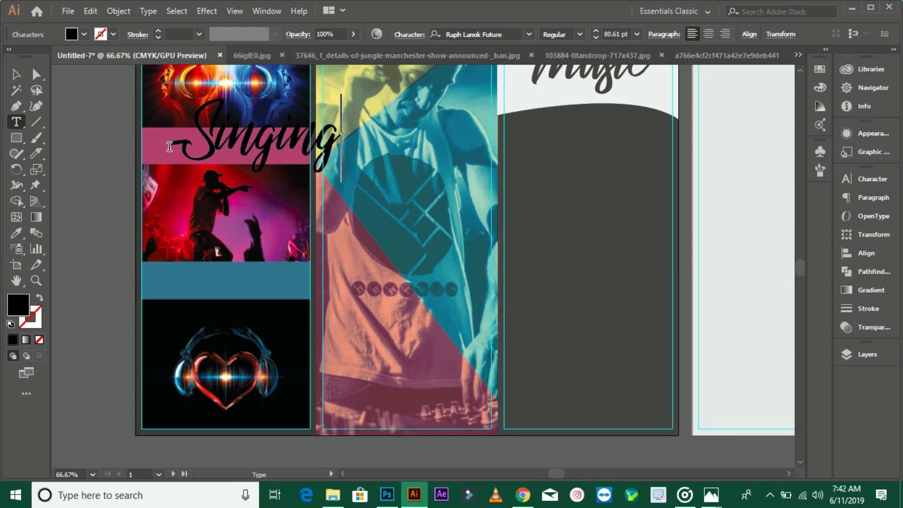
key(Escape)
drag(341, 173, 293, 157)
drag(256, 144, 254, 144)
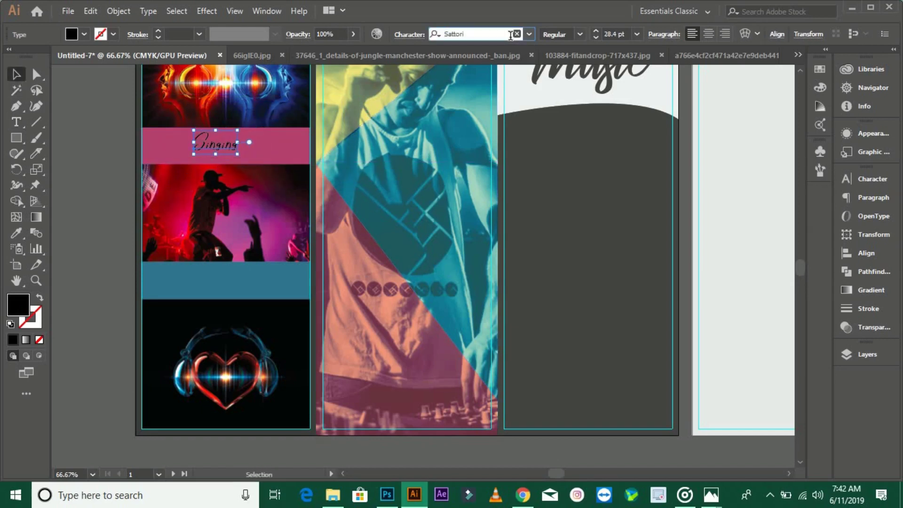
click(529, 34)
click(522, 140)
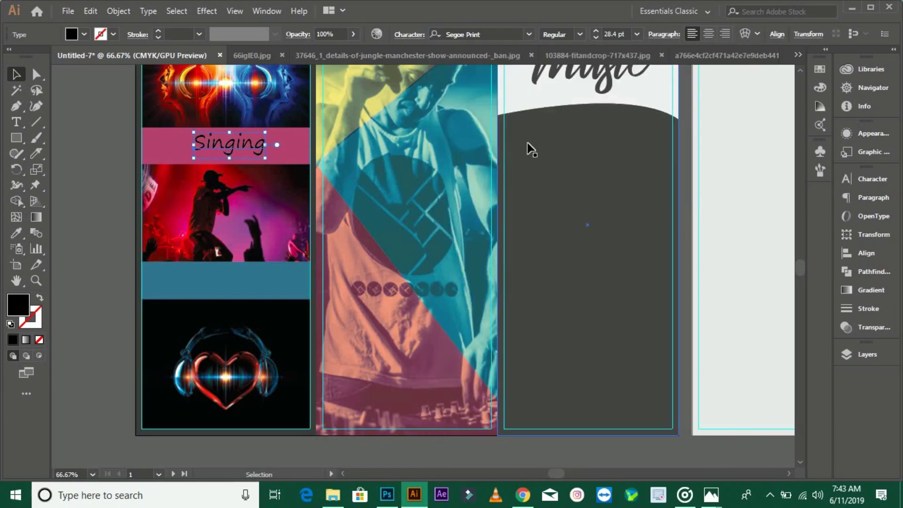
drag(251, 151, 252, 155)
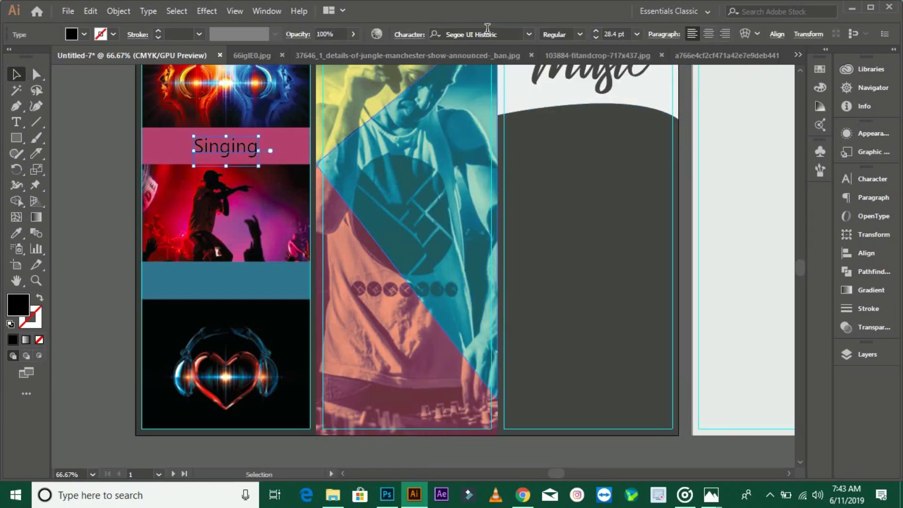
Step: Set 'Singing' in the Sitka Banner font and confirm its text colour
text(Sitka)
key(Return)
click(238, 151)
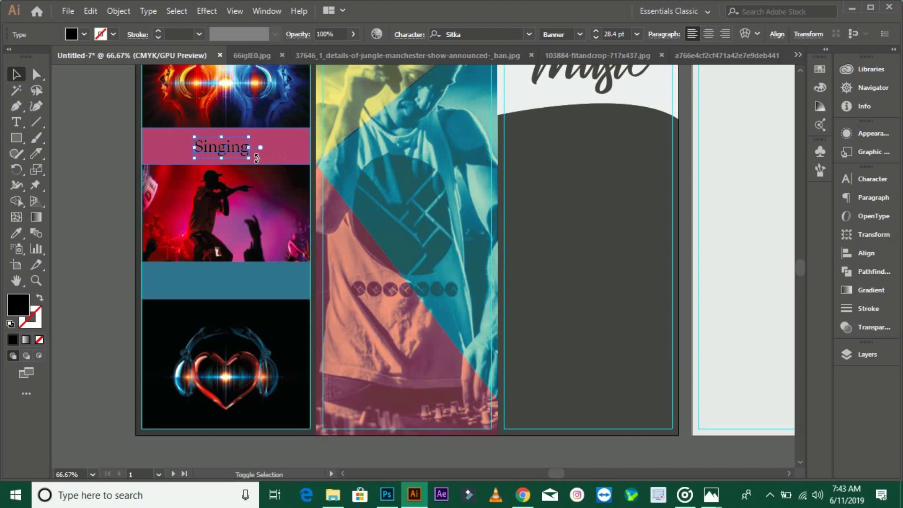
click(246, 160)
click(248, 145)
key(ctrl+plus)
key(ctrl+plus)
key(i)
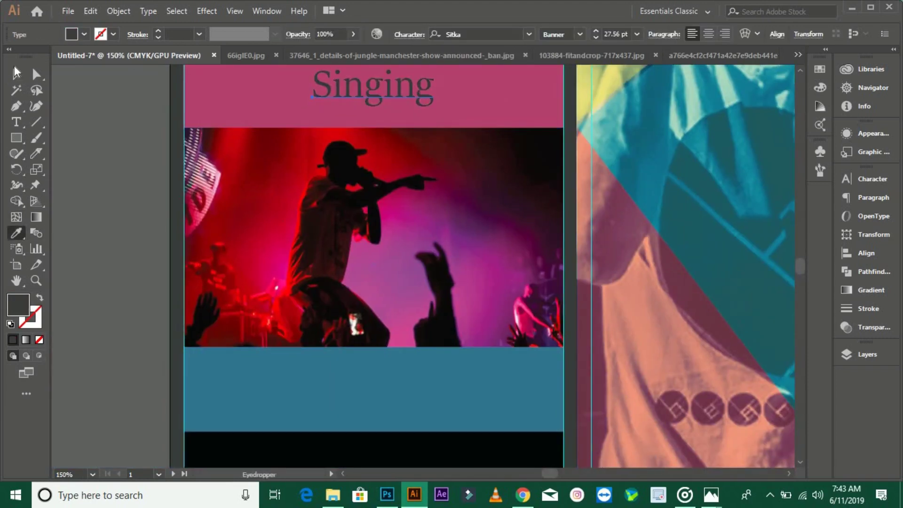
click(16, 71)
double_click(18, 305)
click(820, 122)
Step: Copy the label onto the blue strip as 'Lovers', centred and coloured white
key(ctrl+1)
drag(284, 120, 284, 318)
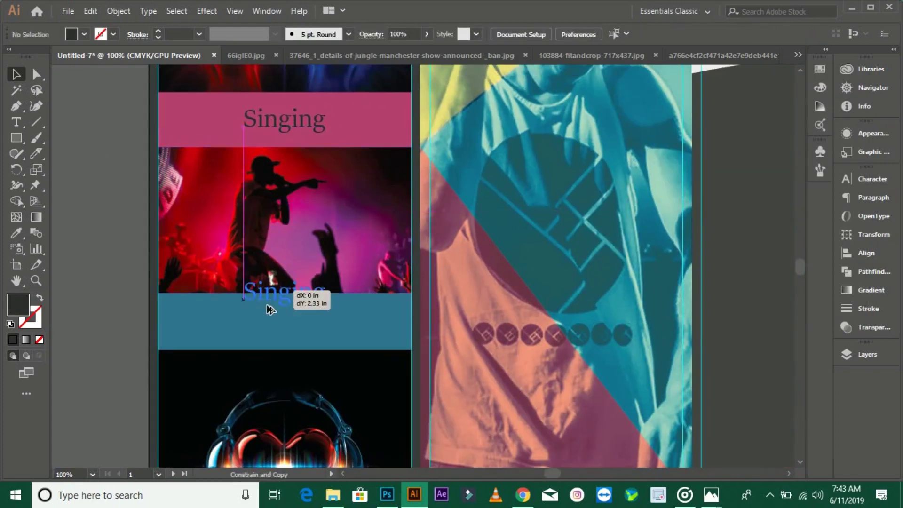
shift+click(224, 334)
click(502, 34)
click(313, 322)
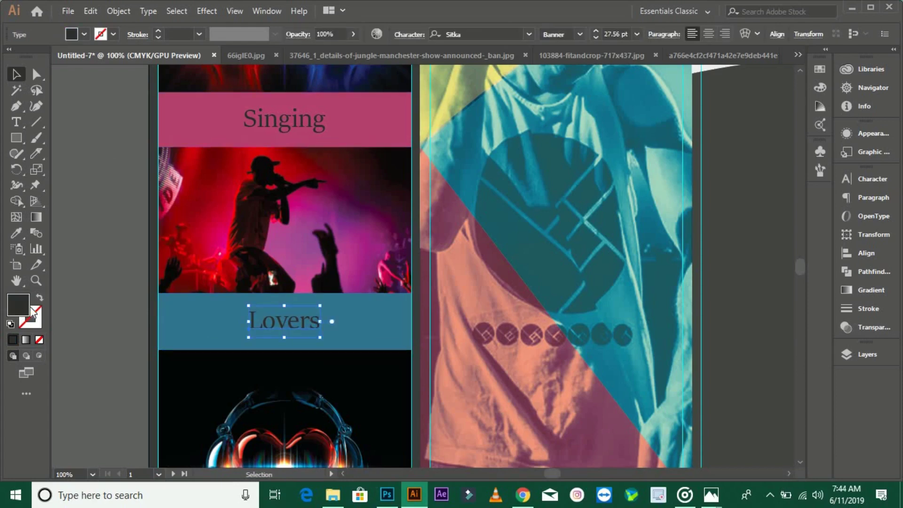
click(820, 88)
click(673, 152)
key(ctrl+minus)
drag(319, 324, 175, 344)
key(ctrl+minus)
drag(473, 177, 414, 177)
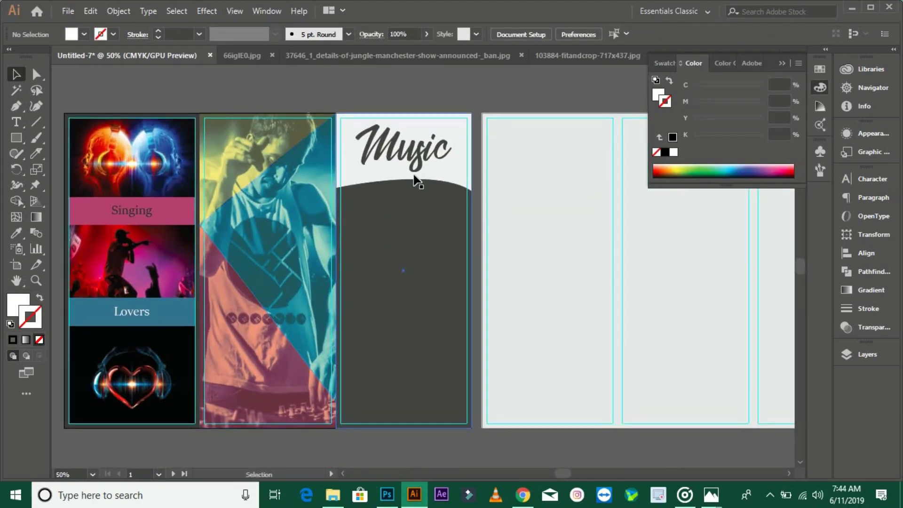
Step: Add a light-coloured 'Concert' label on the dark area below the Music title
key(ctrl+plus)
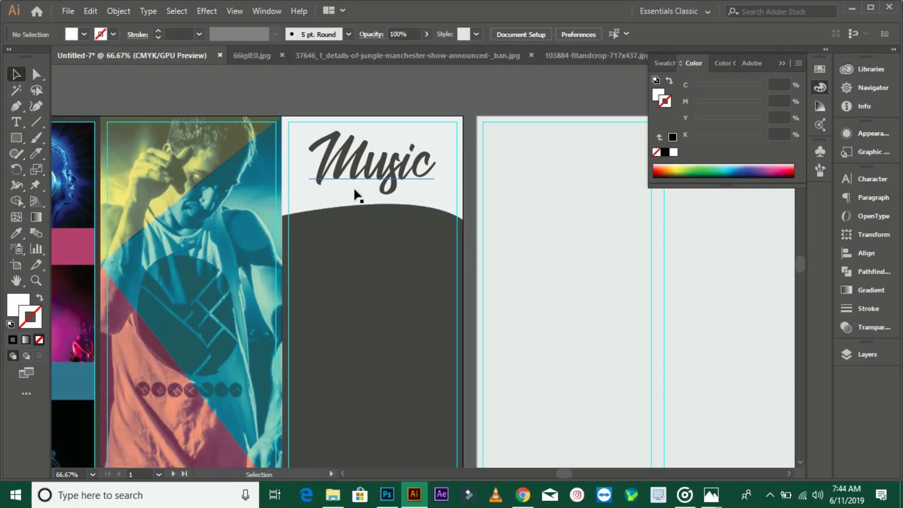
key(ctrl+plus)
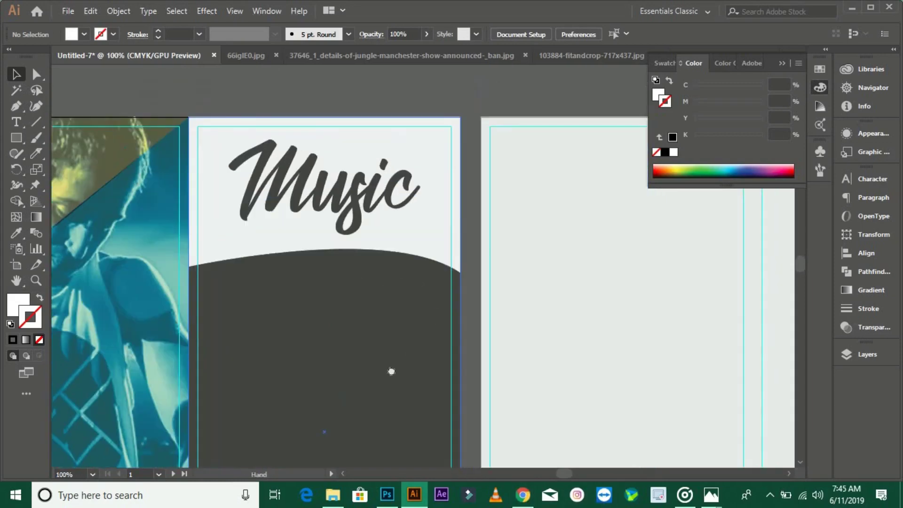
drag(391, 371, 407, 264)
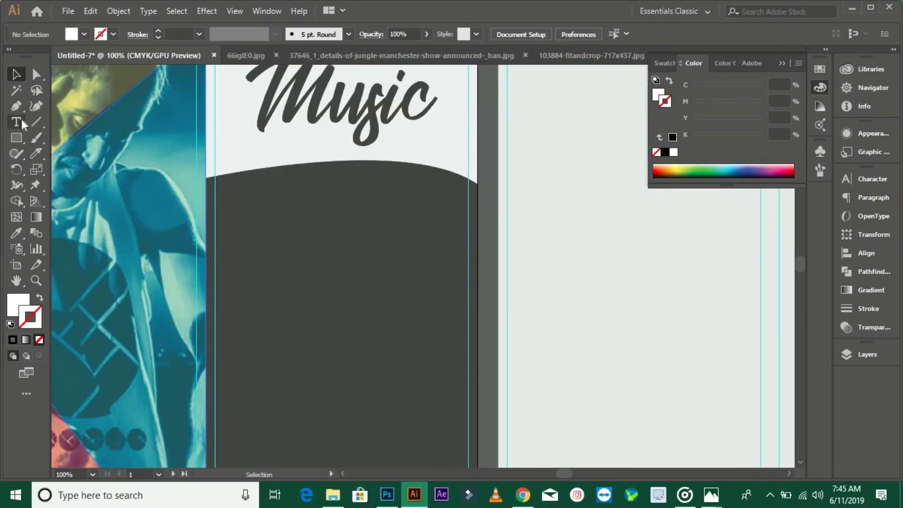
click(22, 121)
click(293, 204)
text(Con)
key(Escape)
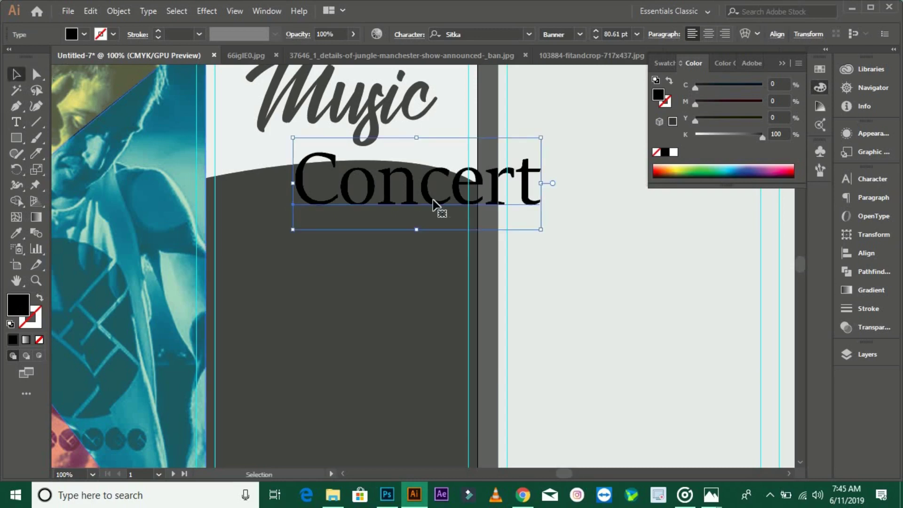
drag(433, 207, 367, 233)
drag(474, 256, 425, 238)
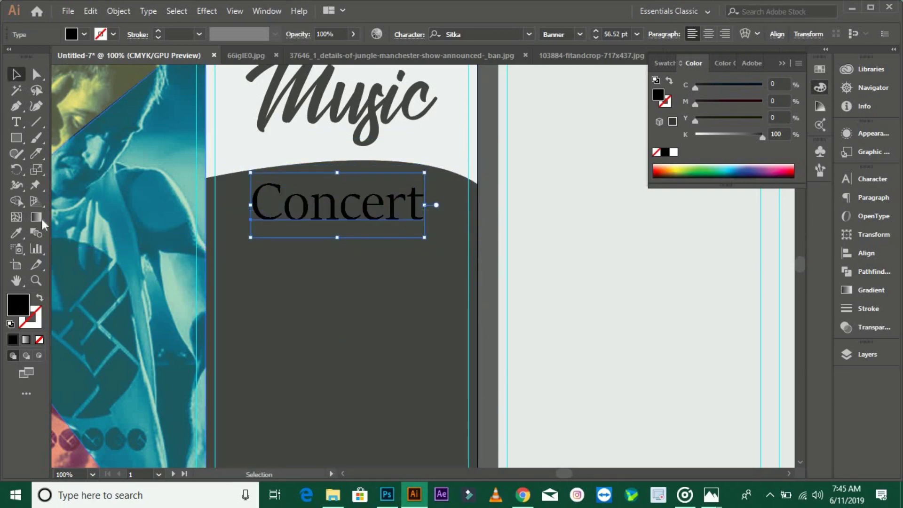
click(233, 144)
key(v)
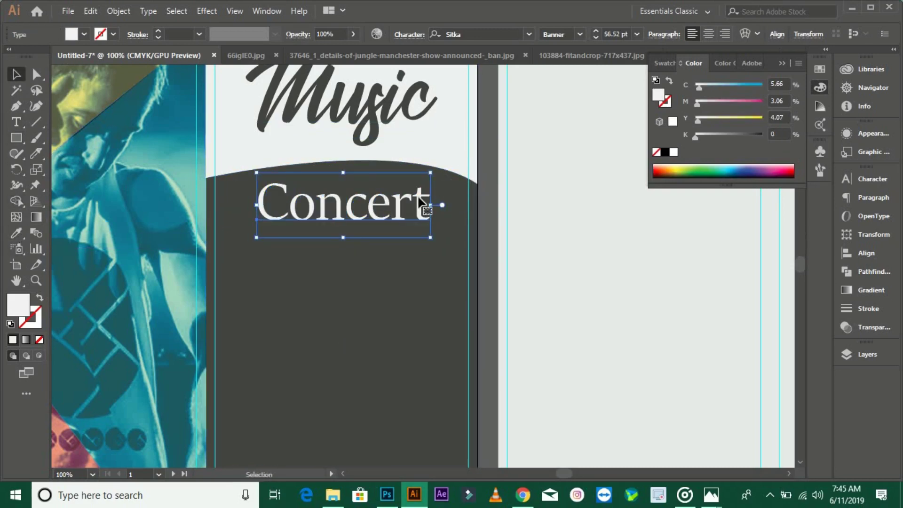
Step: Try Times New Roman and Verdana fonts on 'Concert' and shrink it
click(470, 34)
text(Times New Roman)
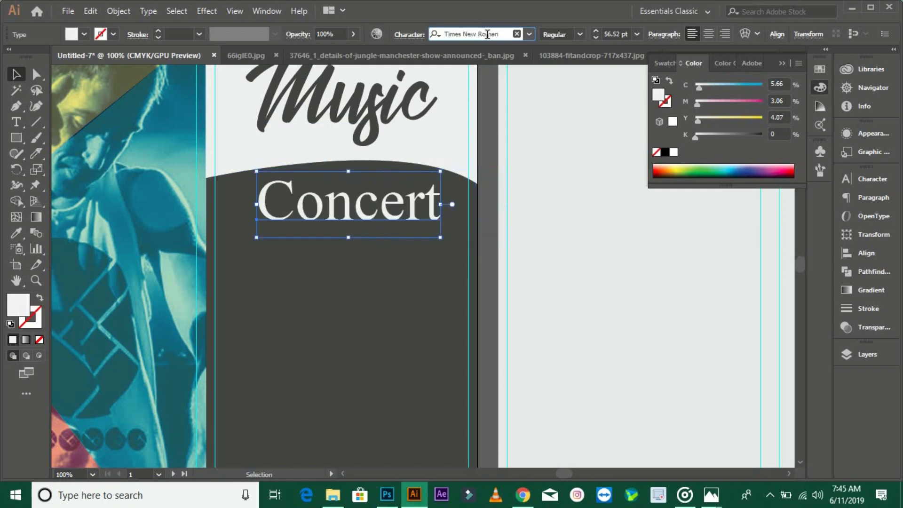
key(Down)
drag(571, 234, 436, 215)
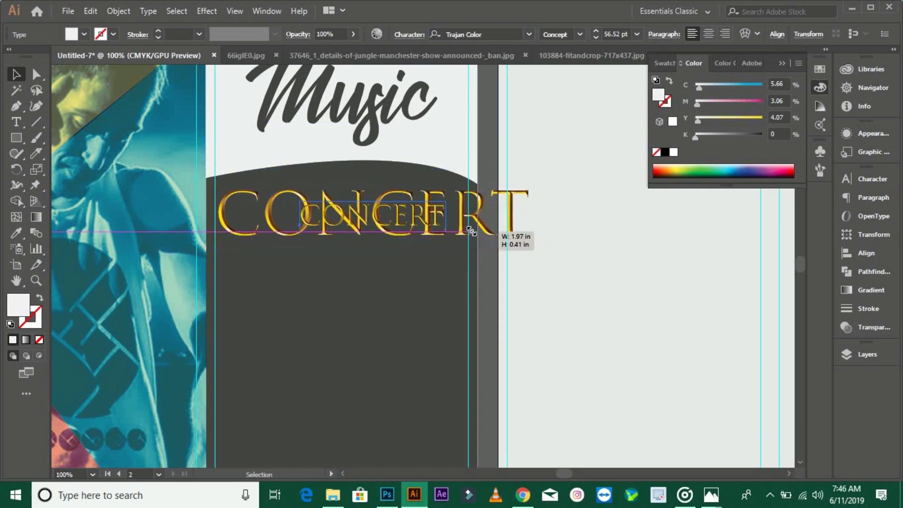
click(499, 33)
text(Verdana)
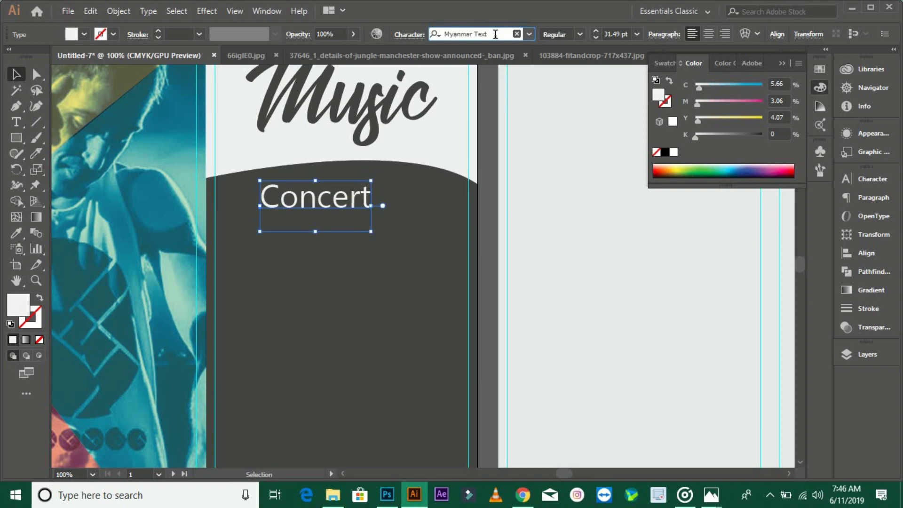
Step: Apply the Bedizen font to 'Concert' and enlarge it to about 38.56 pt
click(529, 34)
click(642, 77)
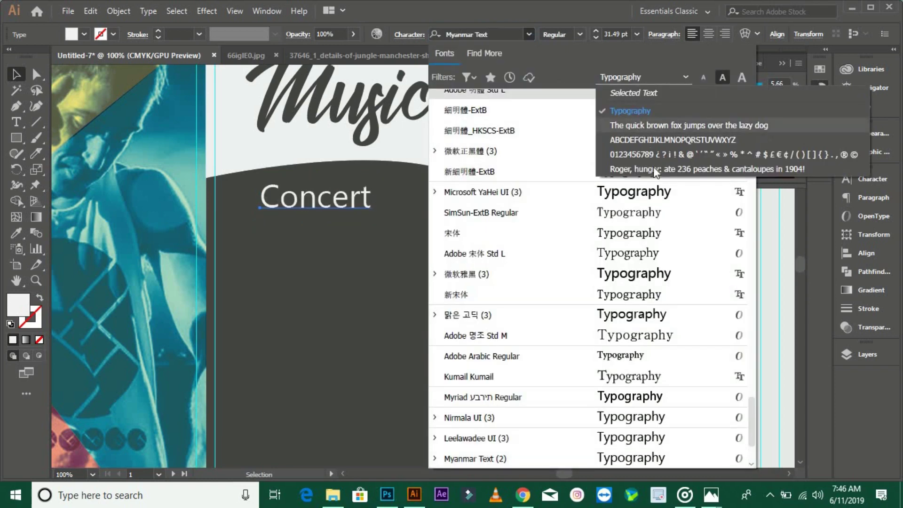
click(653, 167)
scroll(635, 186, up, 5)
scroll(628, 177, up, 5)
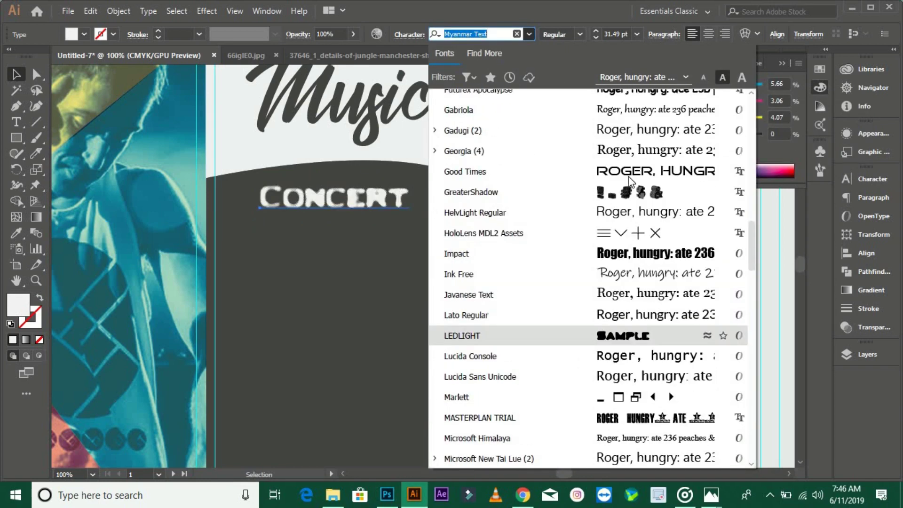
scroll(628, 176, up, 5)
key(Down)
key(Down)
key(Down)
key(Down)
key(Down)
key(Down)
key(Down)
key(Down)
key(Up)
key(Return)
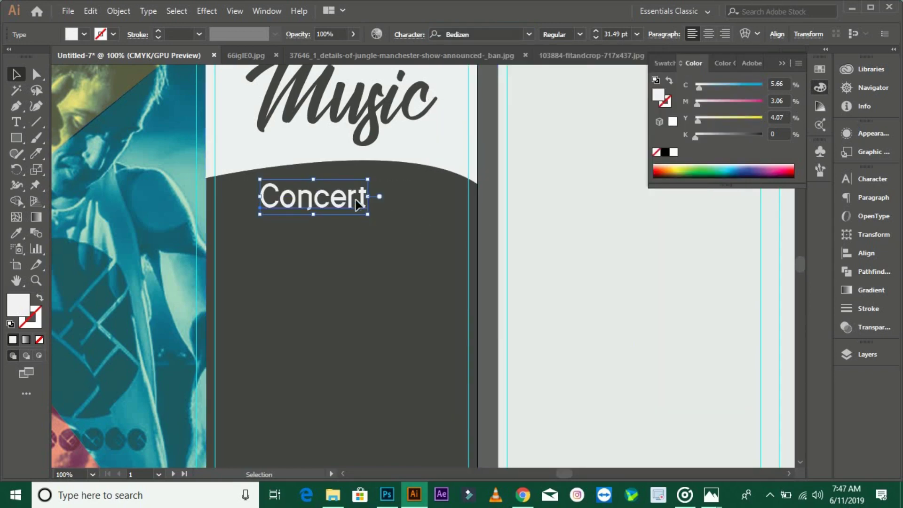
mouse_move(388, 217)
mouse_down()
mouse_move(405, 218)
mouse_move(376, 204)
mouse_up()
key(ctrl+minus)
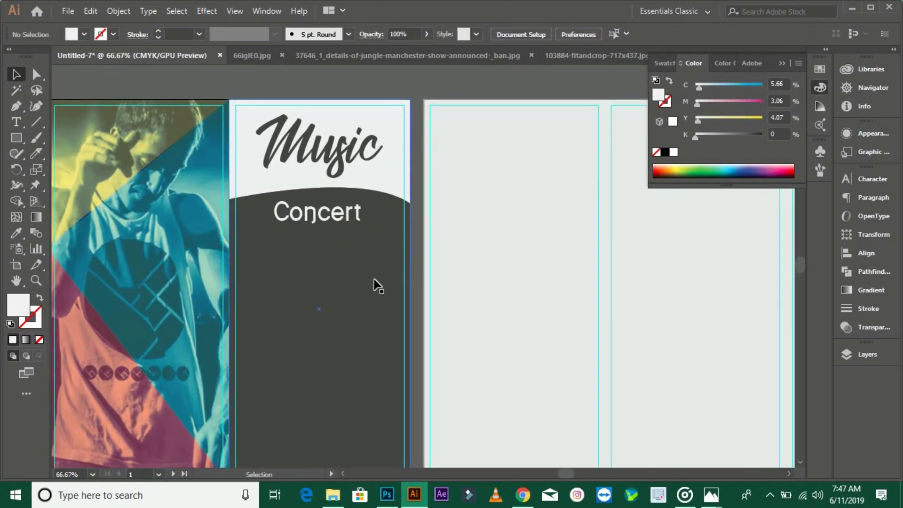
key(ctrl+shift+a)
scroll(339, 282, down, 2)
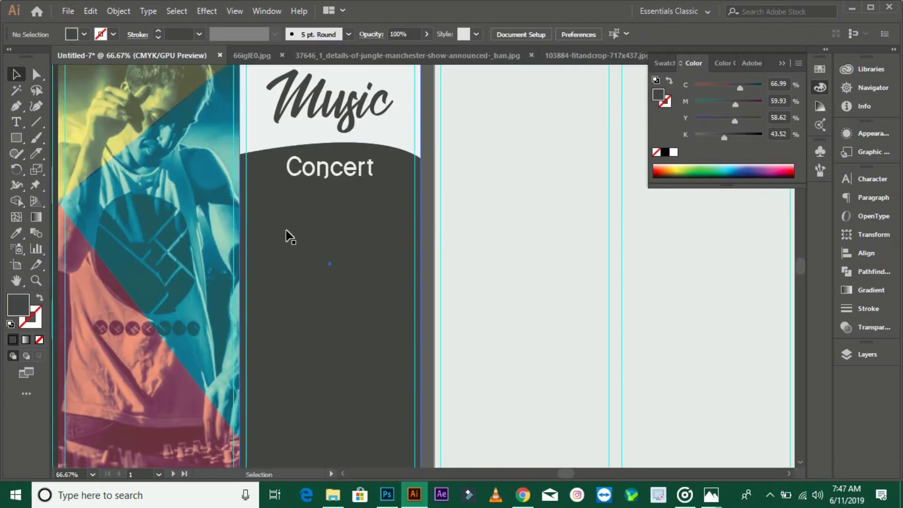
Step: Switch to the Area Type tool and mark out a text area below Concert
key(t)
click(14, 122)
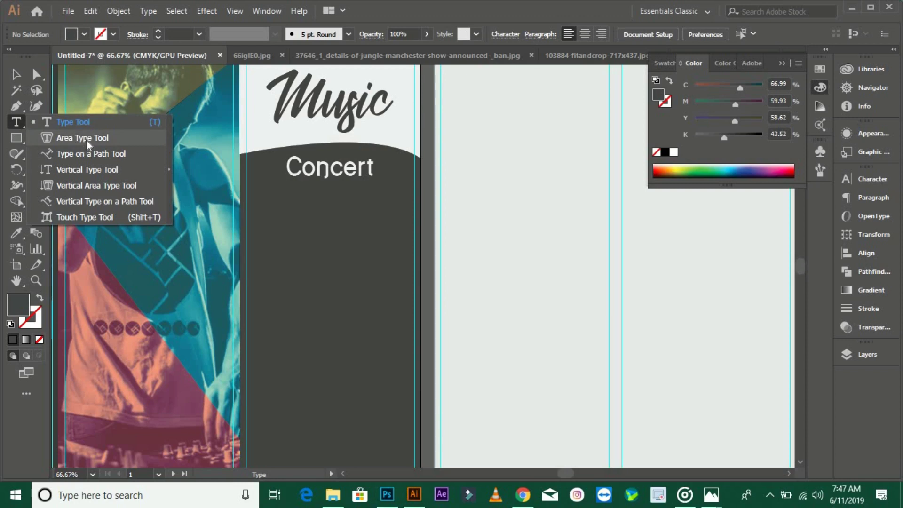
click(86, 140)
click(258, 215)
click(575, 266)
click(17, 123)
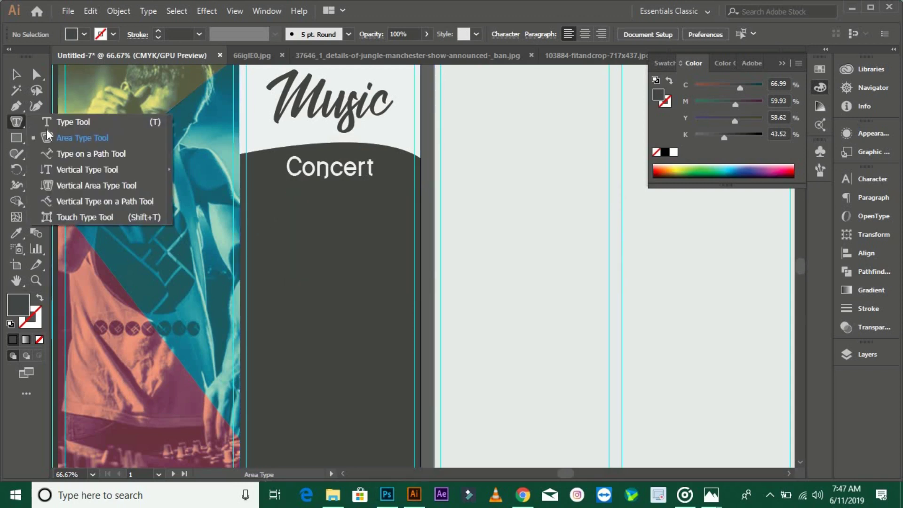
click(78, 136)
drag(259, 208, 410, 410)
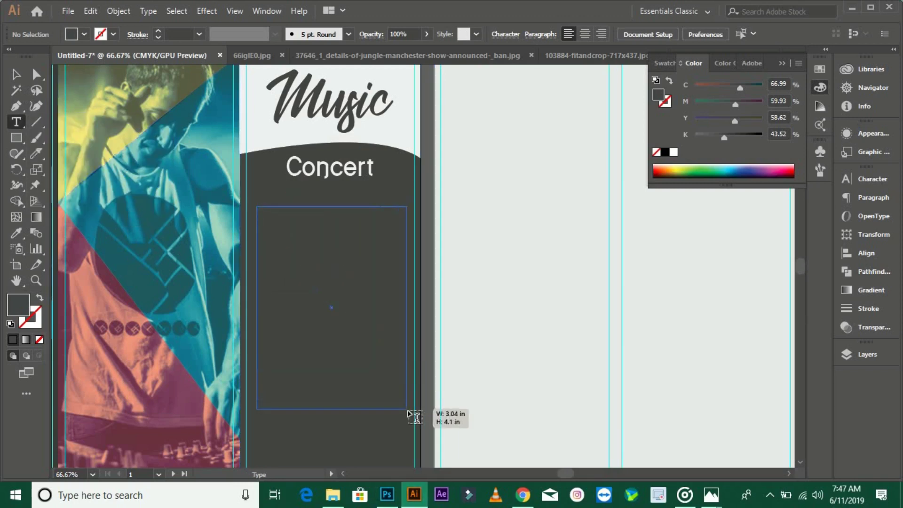
click(17, 122)
click(84, 217)
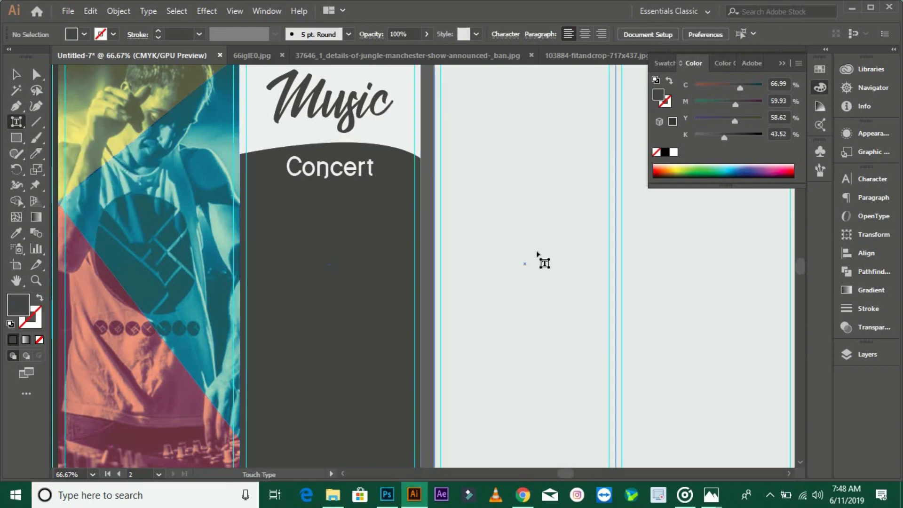
Step: Draw a placeholder text frame in the dark panel, removing the misplaced and oversized frames
click(16, 122)
click(44, 121)
key(ctrl+minus)
drag(216, 191, 336, 464)
key(Escape)
drag(347, 229, 379, 222)
scroll(349, 413, up, 5)
drag(348, 413, 485, 450)
scroll(456, 318, down, 5)
key(Delete)
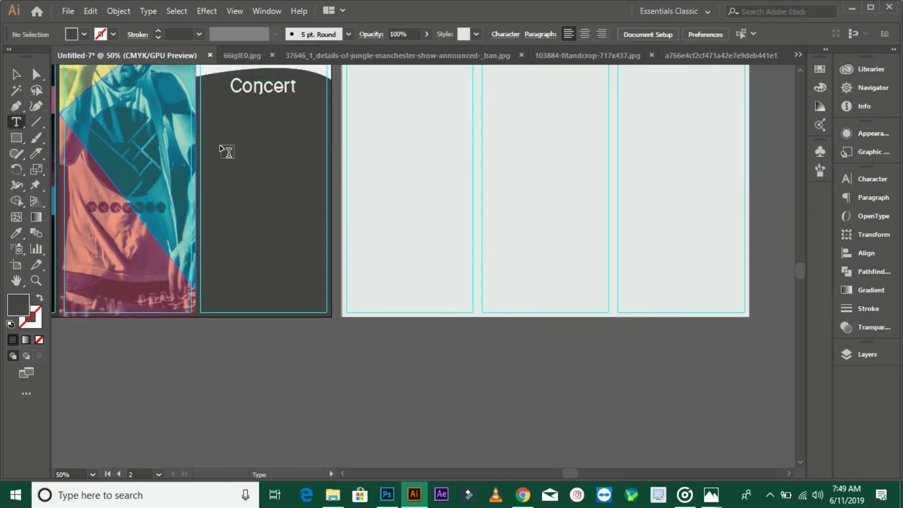
mouse_move(209, 115)
mouse_down()
mouse_move(690, 428)
mouse_move(607, 359)
mouse_up()
key(Escape)
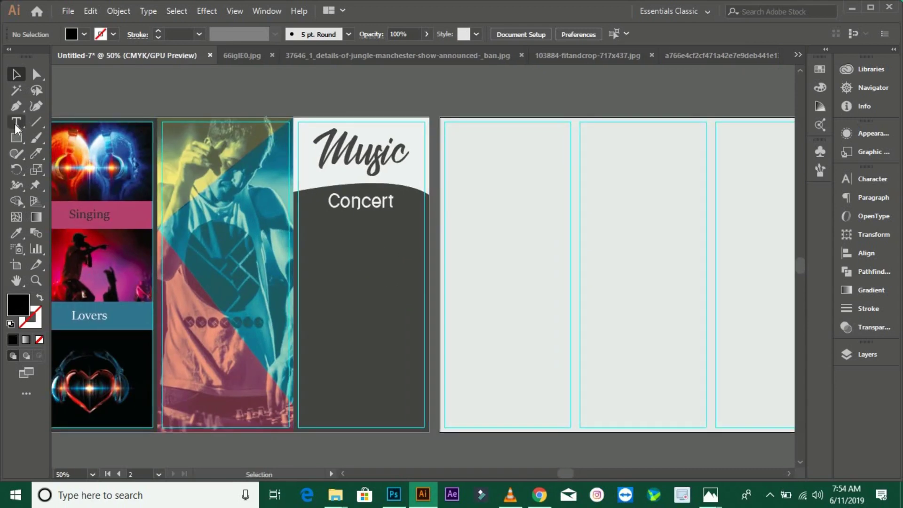
Step: Draw the Lorem ipsum text frame filling the dark panel below Concert
click(15, 123)
drag(304, 222, 418, 420)
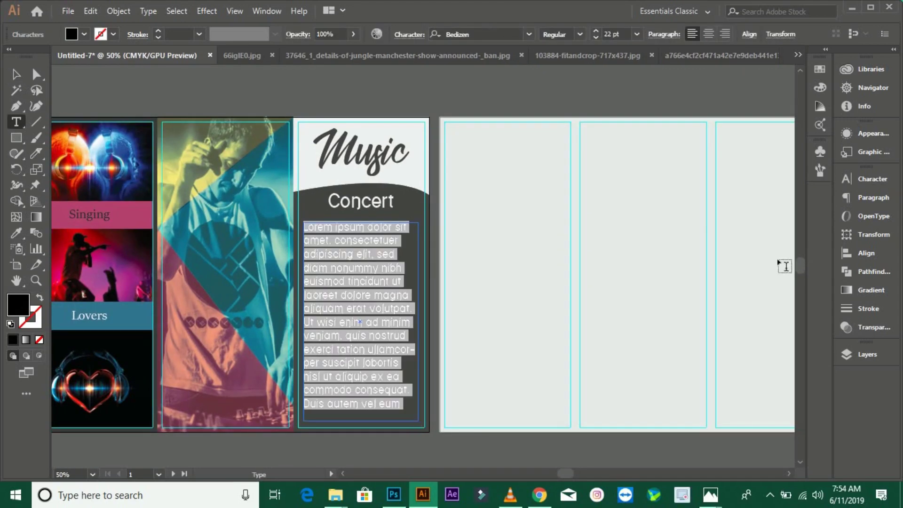
key(Escape)
key(ctrl+shift+a)
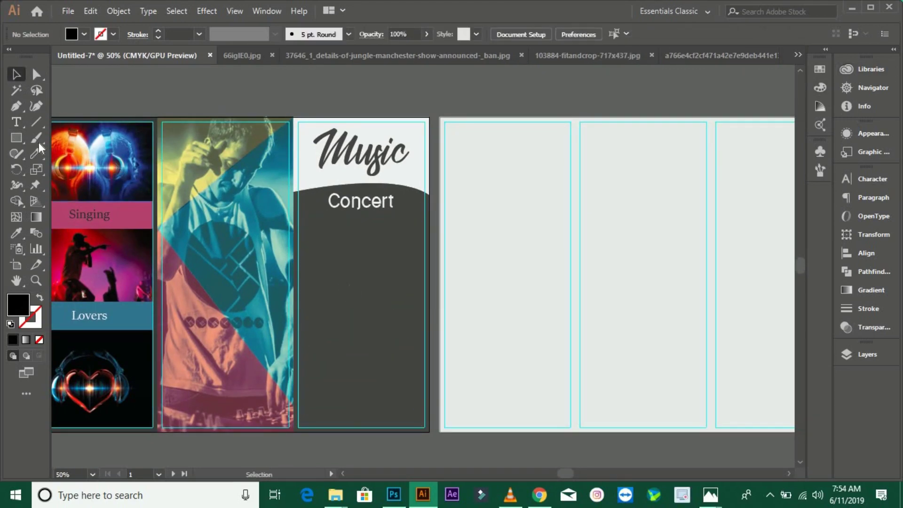
drag(347, 320, 418, 420)
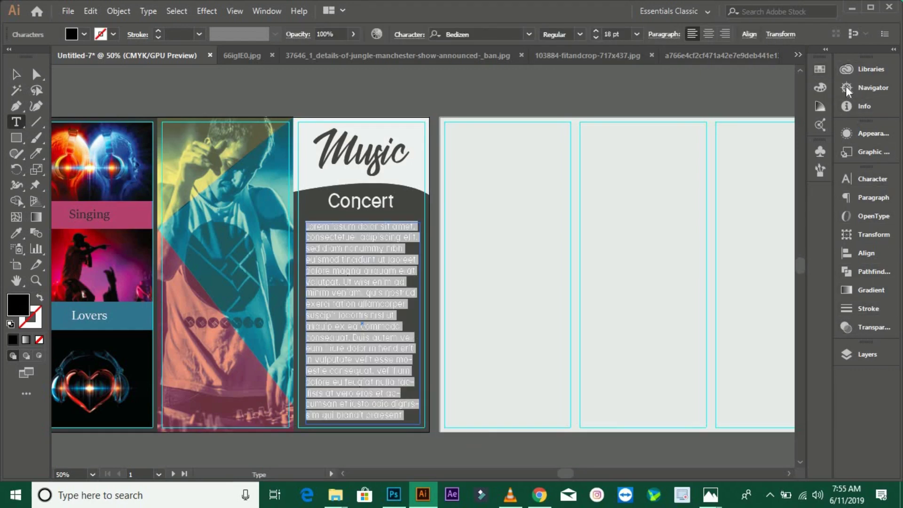
Step: Centre-align the Lorem ipsum text from the Properties panel
click(267, 11)
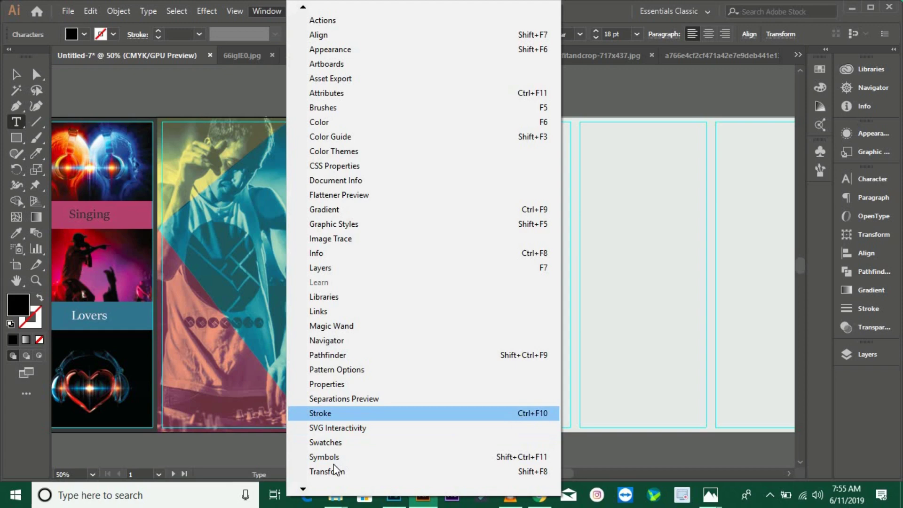
click(331, 379)
click(624, 380)
click(745, 17)
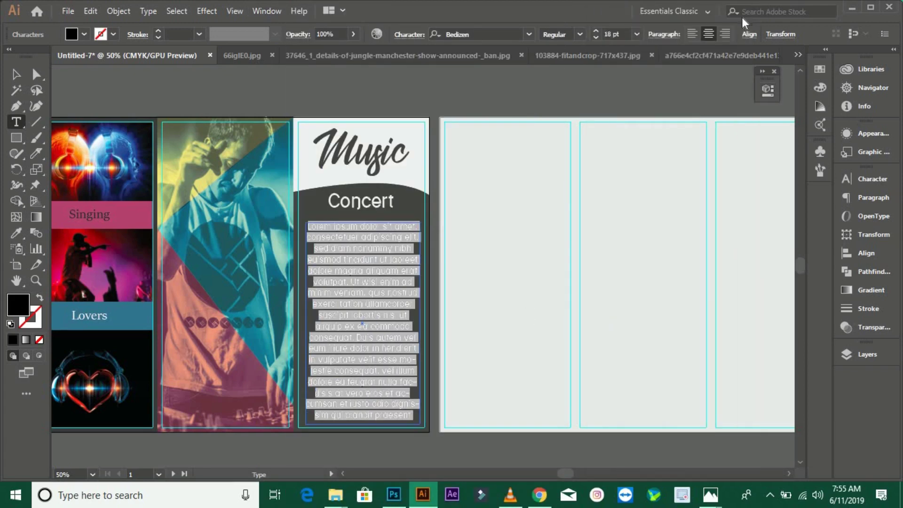
click(14, 75)
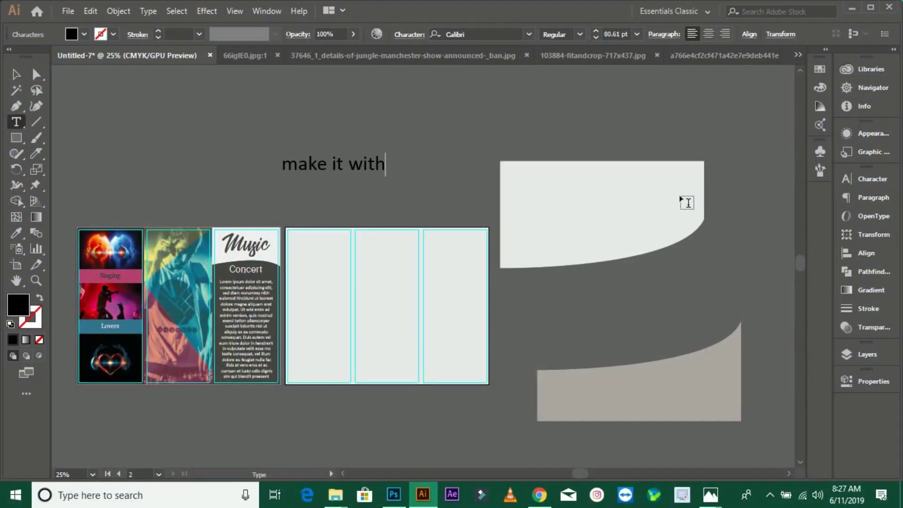
Step: Delete the leftover note text
key(ctrl+a)
key(Delete)
key(Escape)
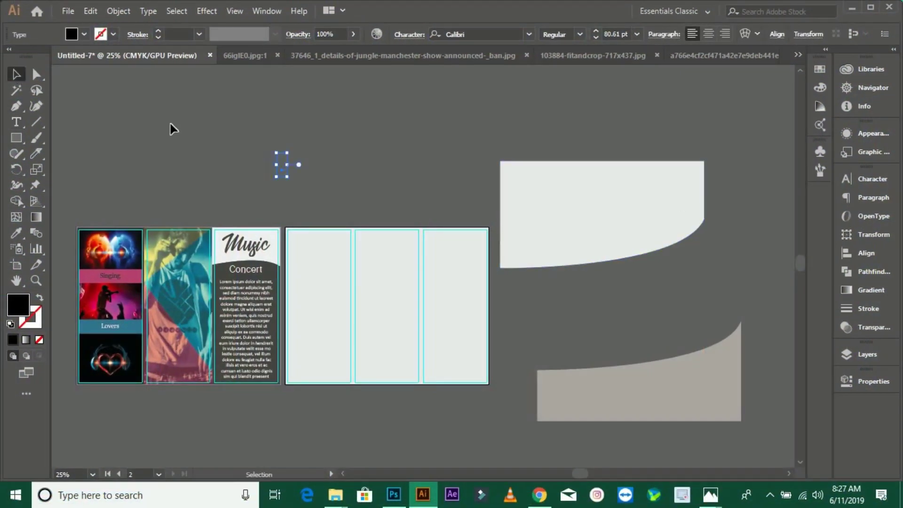
Step: Move the grey and light curved shapes onto the blank spread, then switch to the portrait document
drag(635, 355, 382, 317)
key(ctrl+=)
drag(621, 94, 343, 209)
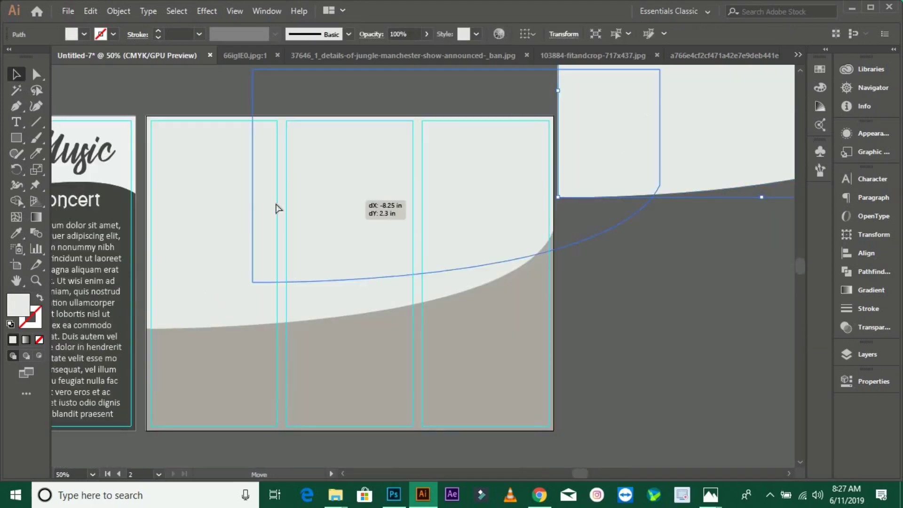
click(797, 55)
click(550, 225)
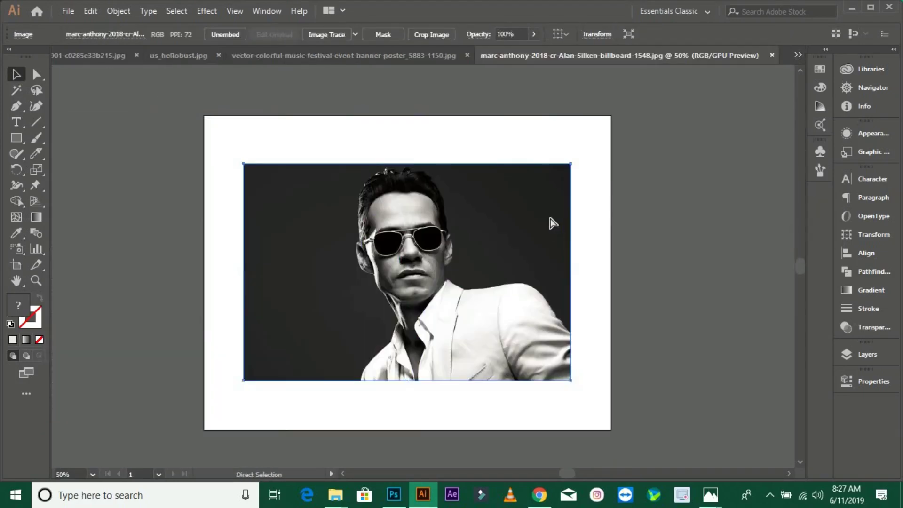
Step: Paste the portrait into the brochure behind the curved shape and clip it with a mask
click(798, 56)
click(551, 71)
key(ctrl+v)
drag(404, 197, 507, 145)
key(ctrl+bracketleft)
right_click(506, 166)
click(541, 260)
Step: Enlarge and reposition the portrait inside its clipping mask to fill the spread
right_click(462, 206)
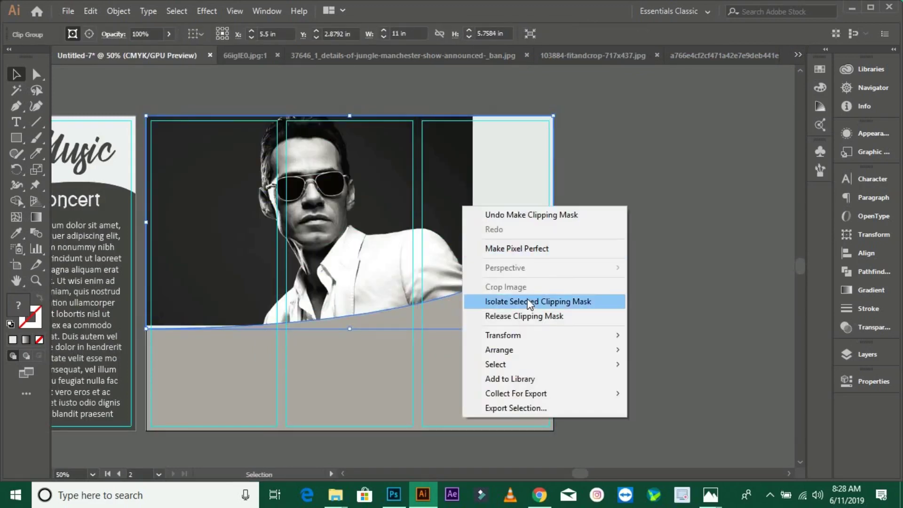
click(530, 302)
drag(490, 323, 483, 263)
key(shift+Down)
key(shift+Down)
key(shift+Down)
key(shift+Down)
key(shift+Down)
key(shift+Down)
drag(560, 394, 574, 389)
drag(456, 234, 459, 228)
right_click(471, 222)
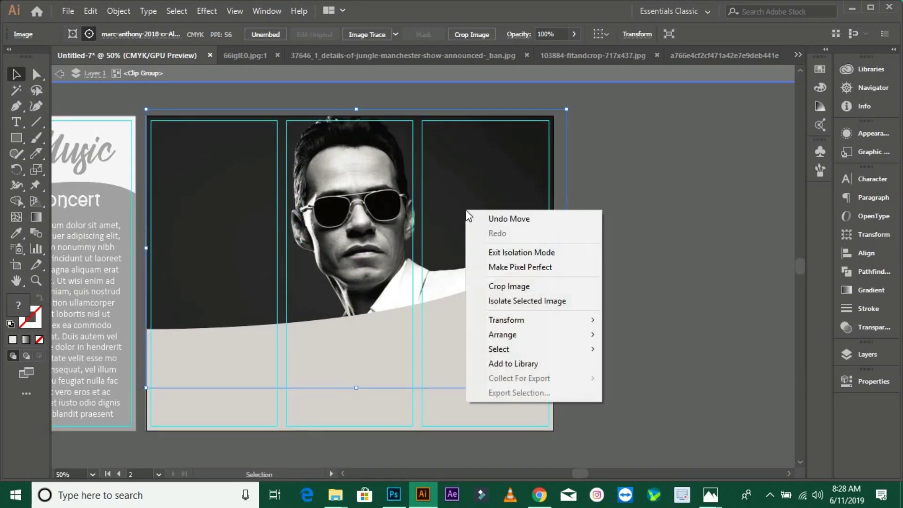
click(518, 250)
click(536, 325)
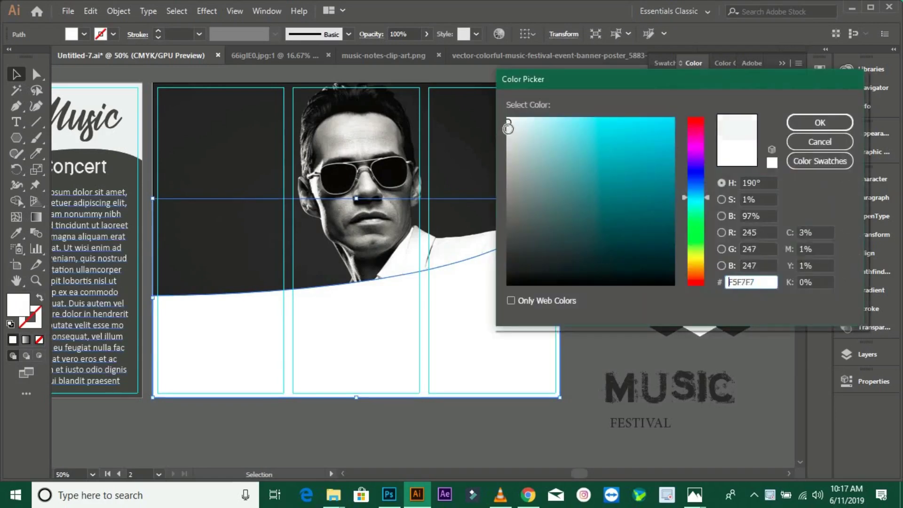
Step: Give the curved shape an e8e8e8 fill with no outline
text(e8e8e8)
key(Return)
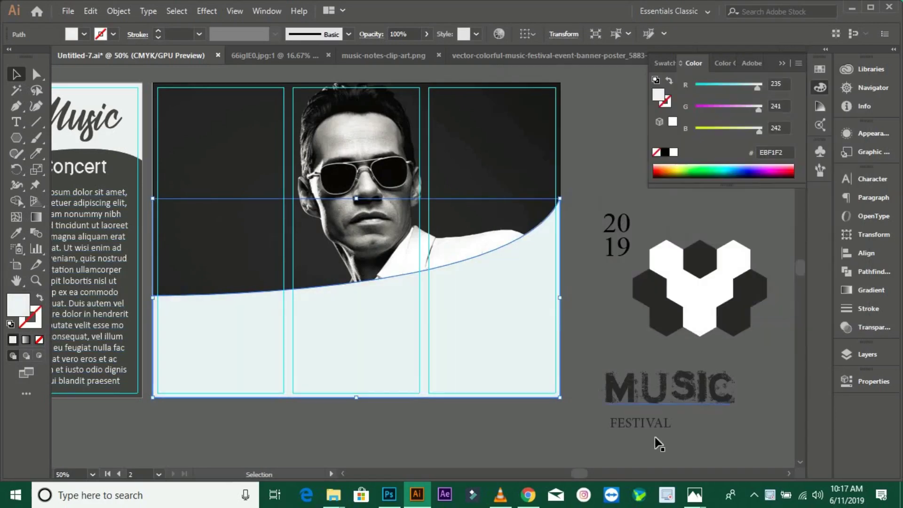
key(d)
click(39, 340)
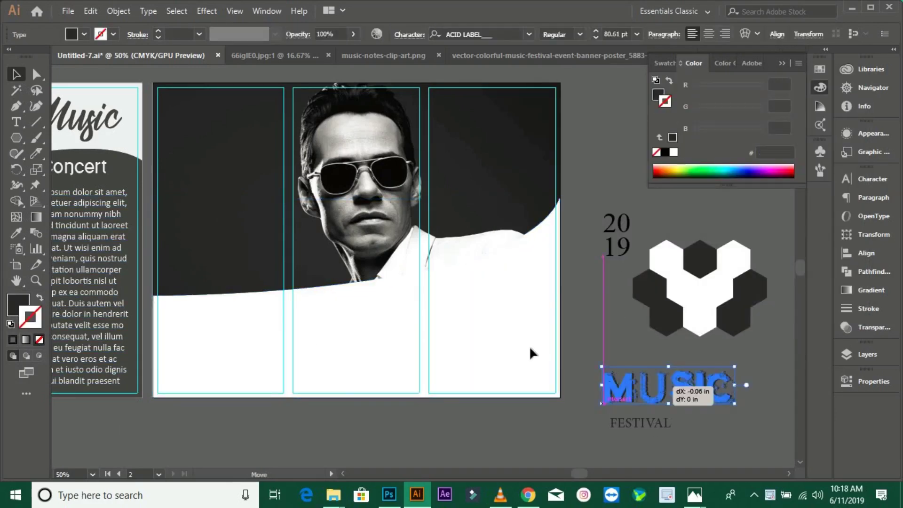
Step: Place MUSIC centred on the white area with FESTIVAL below it
drag(668, 387, 357, 324)
click(447, 34)
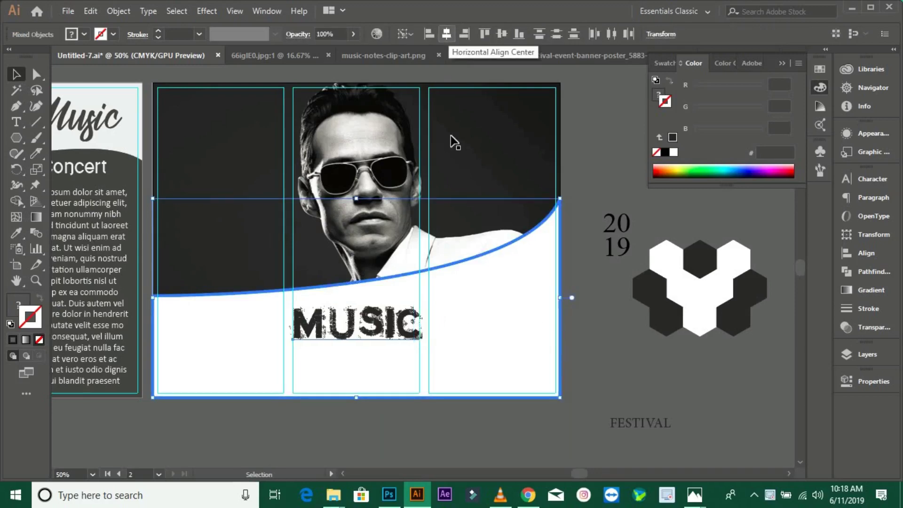
drag(671, 425, 354, 359)
scroll(353, 353, up, 2)
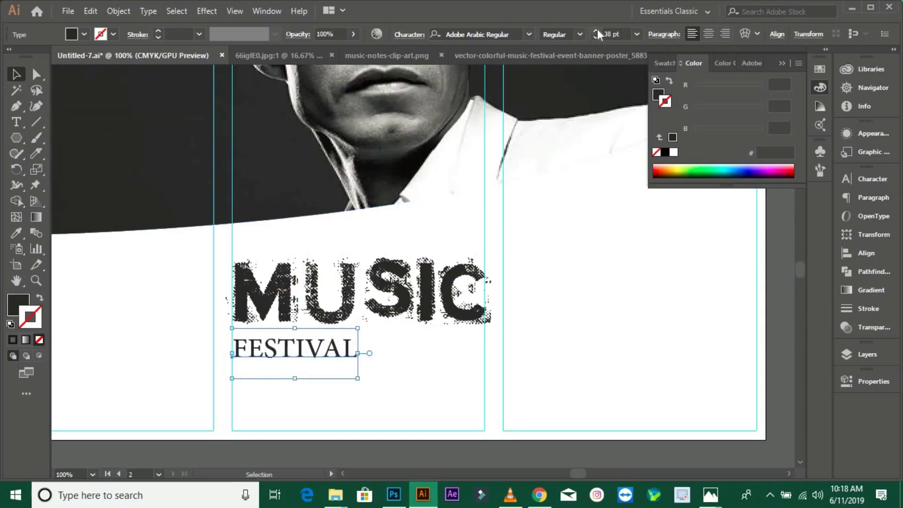
scroll(585, 298, down, 2)
drag(659, 357, 552, 315)
Step: Position the 2019 text to the left of MUSIC
key(ctrl+minus)
click(621, 240)
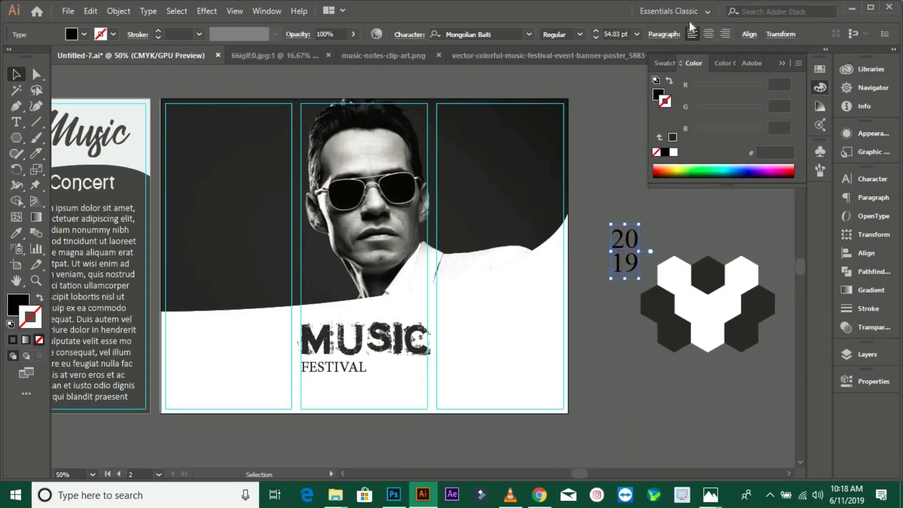
click(748, 35)
key(a)
drag(286, 345, 299, 364)
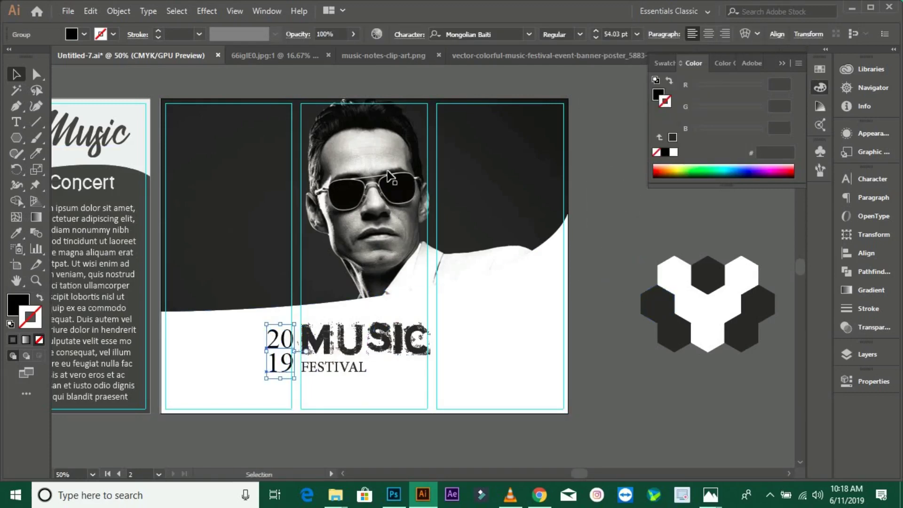
key(ctrl+shift+a)
key(ctrl+plus)
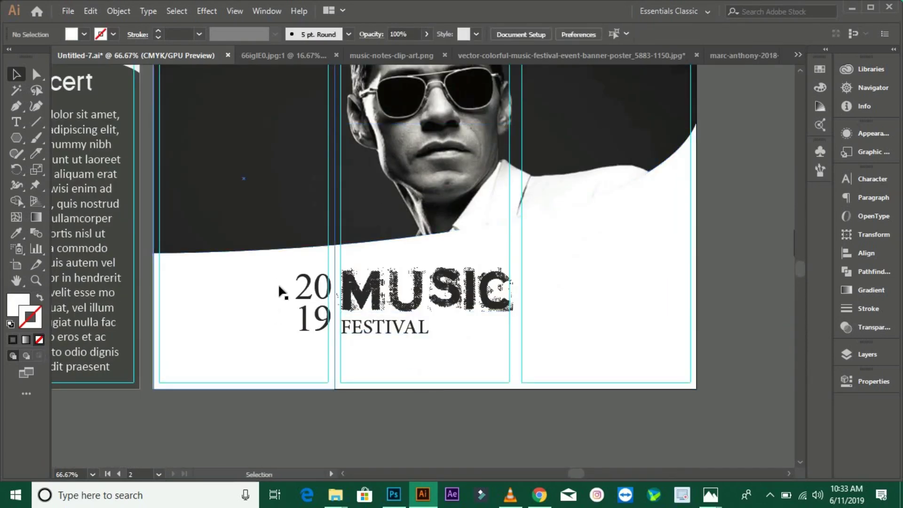
Step: Vertically centre the 2019 MUSIC FESTIVAL title on the white curve and move it lower
alt+click(388, 338)
click(385, 330)
key(v)
click(553, 306)
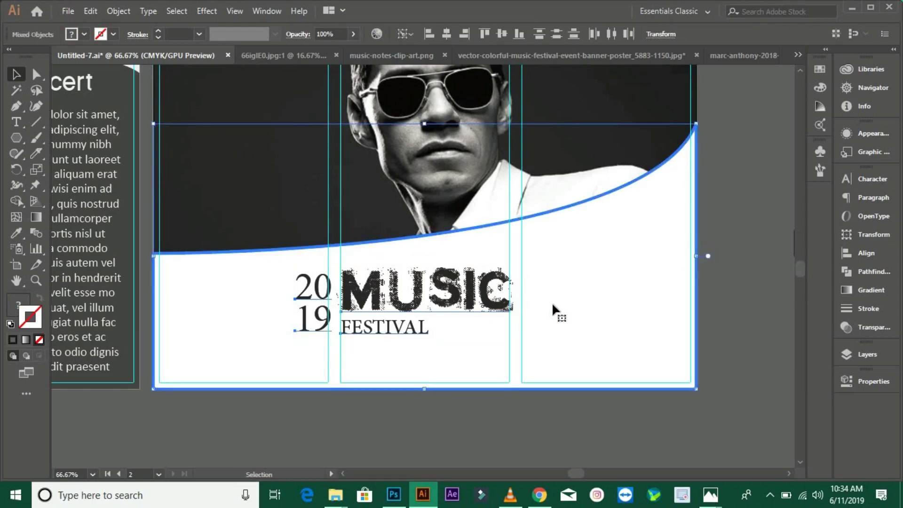
click(540, 295)
click(502, 34)
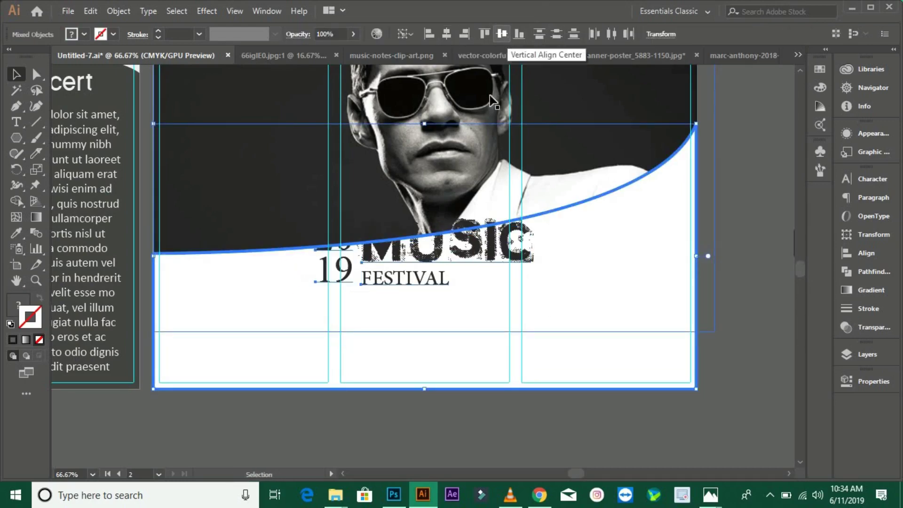
drag(473, 253, 481, 307)
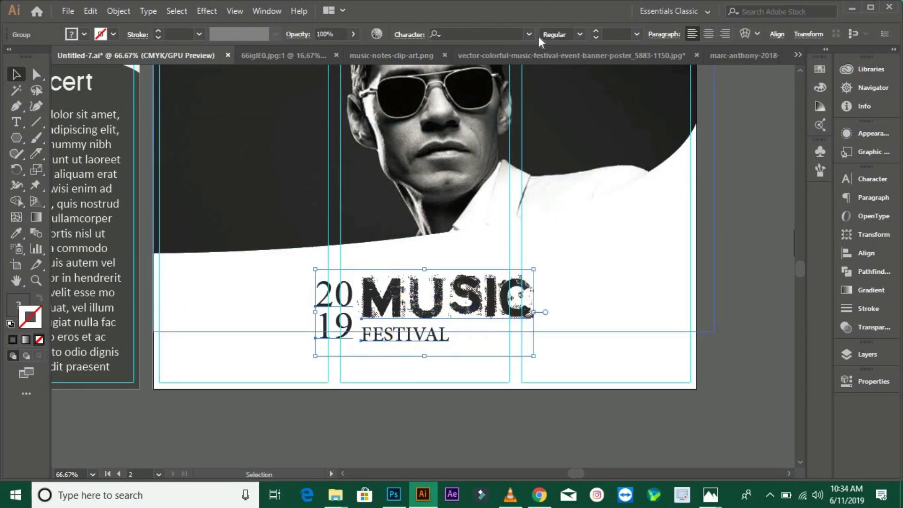
click(777, 34)
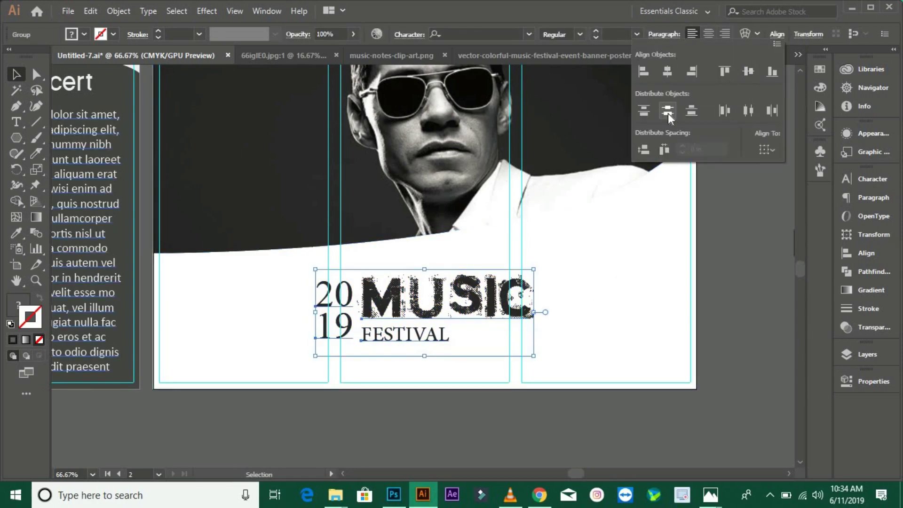
click(443, 368)
Step: Zoom out over the whole layout and select the spare hexagon cluster
scroll(321, 378, left, 3)
scroll(342, 268, down, 2)
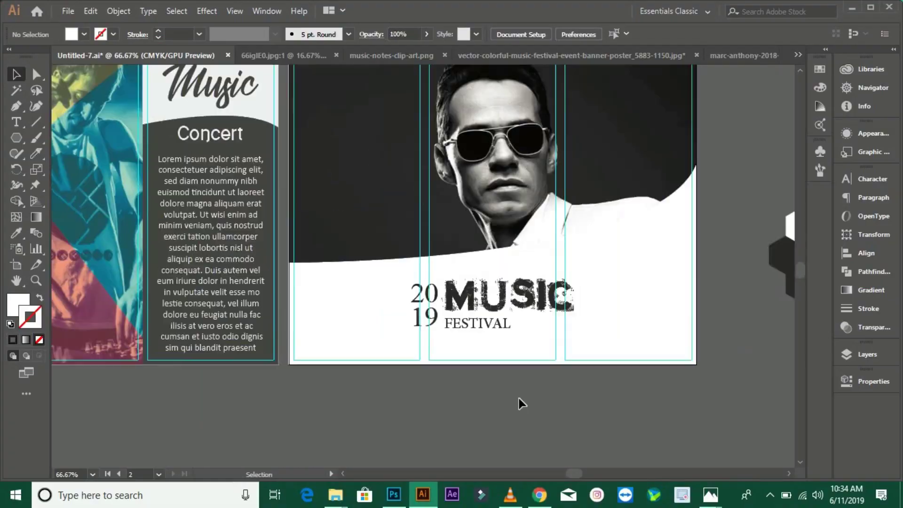
key(ctrl+minus)
key(ctrl+minus)
click(765, 329)
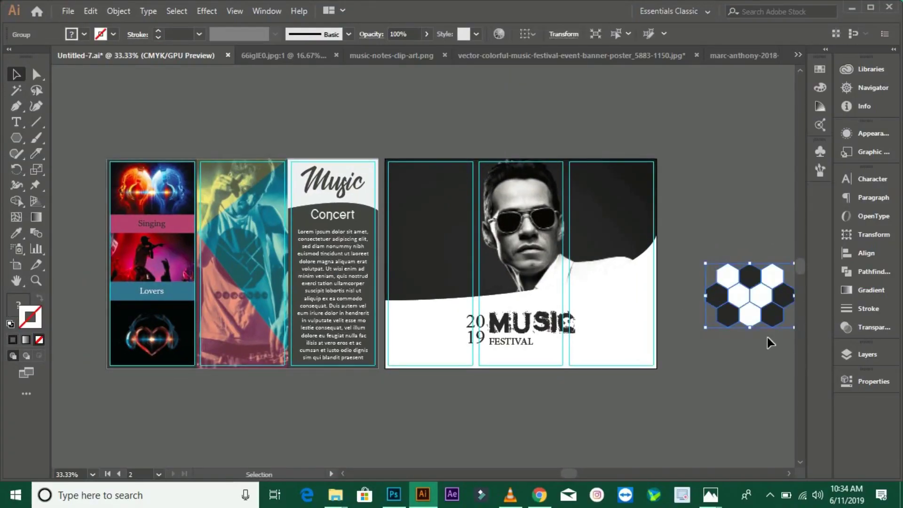
Step: Delete the spare hexagon cluster
key(Delete)
scroll(552, 361, up, 1)
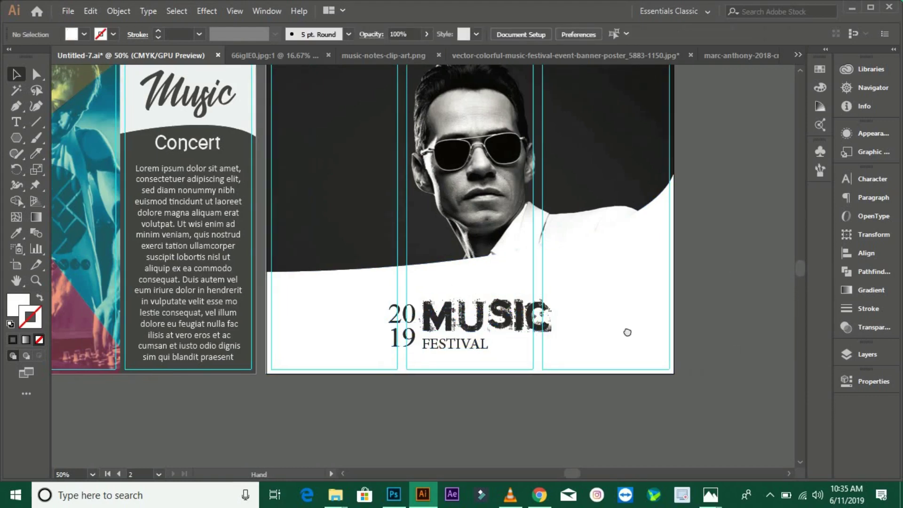
drag(628, 330, 517, 291)
click(698, 197)
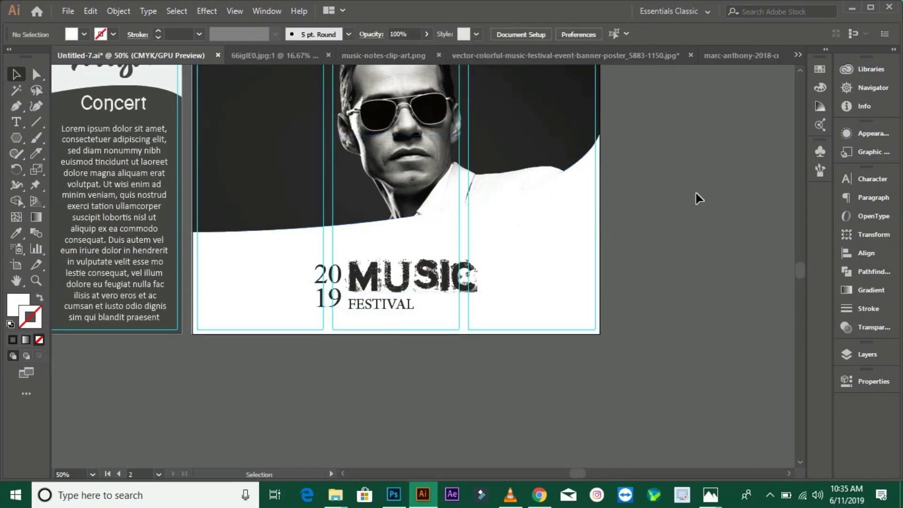
scroll(698, 198, down, 1)
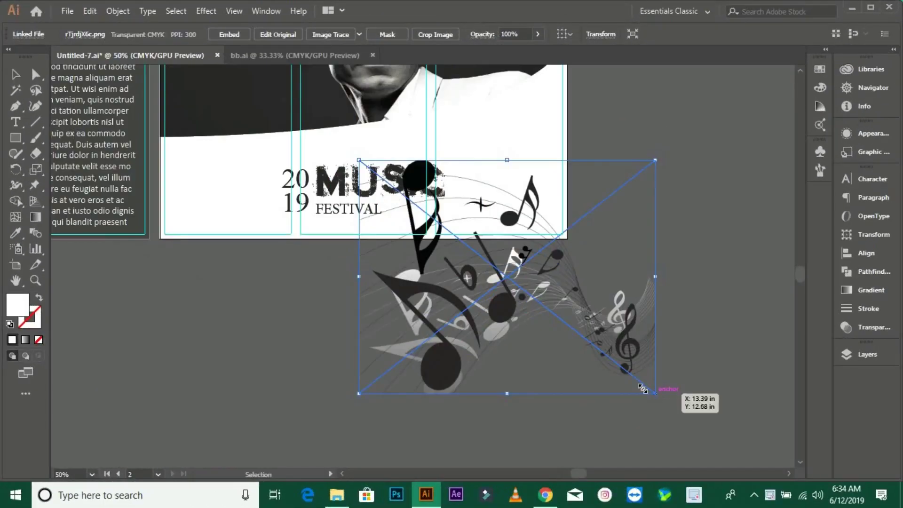
Step: Scale the music-notes art into the cover's lower-left corner
mouse_move(574, 306)
mouse_down()
mouse_move(301, 240)
mouse_move(315, 229)
mouse_up()
scroll(311, 397, up, 5)
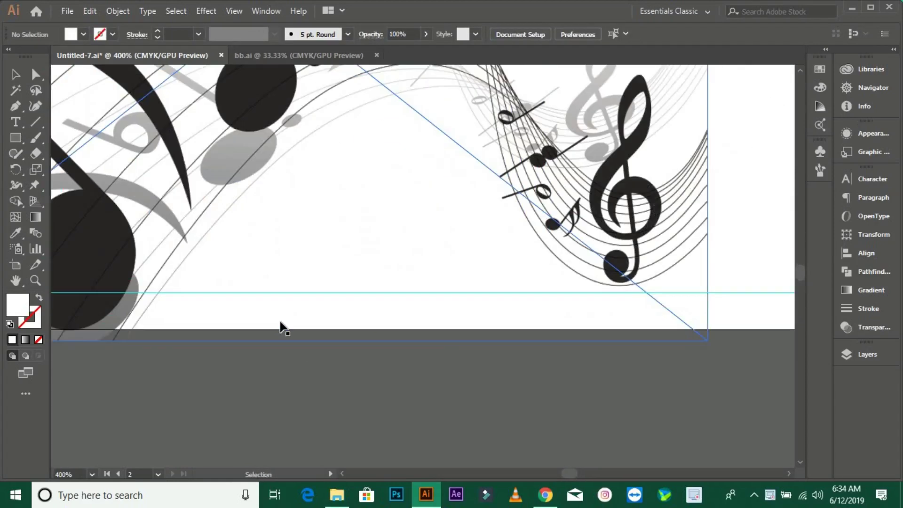
scroll(419, 306, down, 2)
Step: Reflect the music-notes graphic and place a mirrored copy at the cover's lower-right edge
click(379, 395)
scroll(380, 399, down, 3)
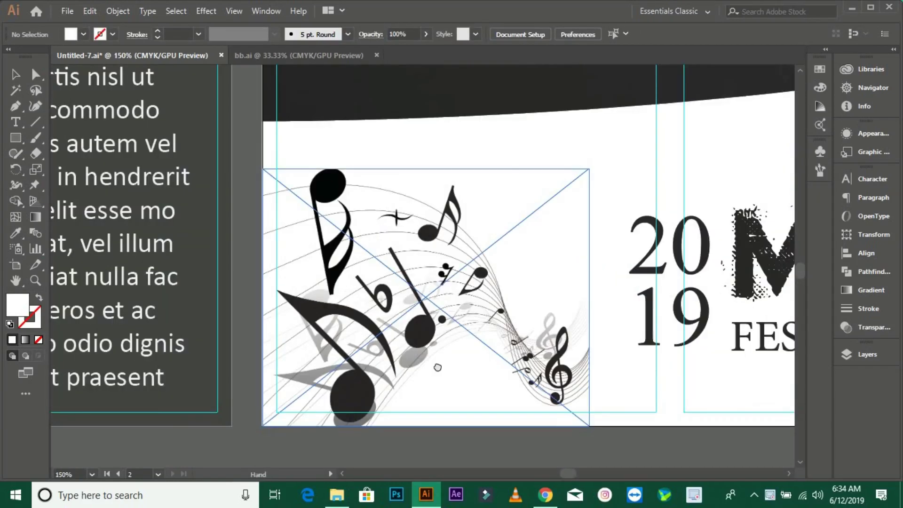
scroll(423, 409, down, 2)
right_click(403, 300)
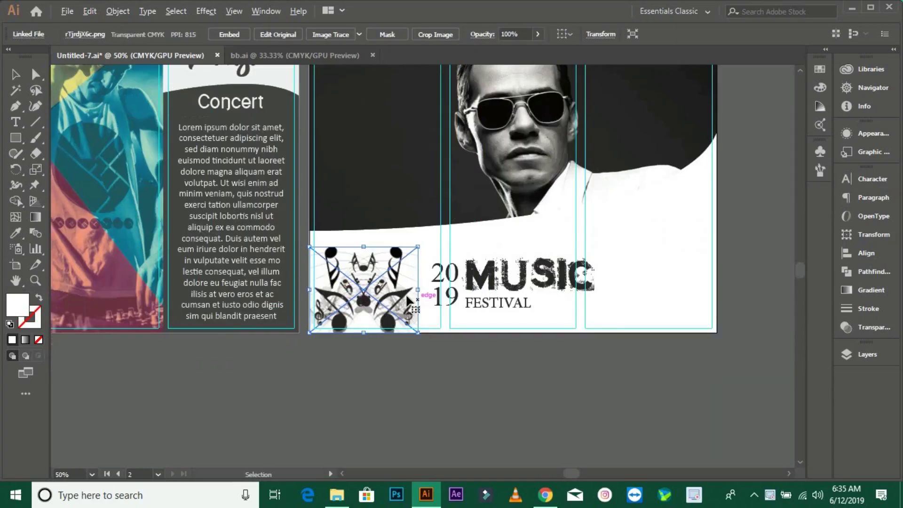
drag(406, 293, 691, 286)
scroll(580, 392, down, 1)
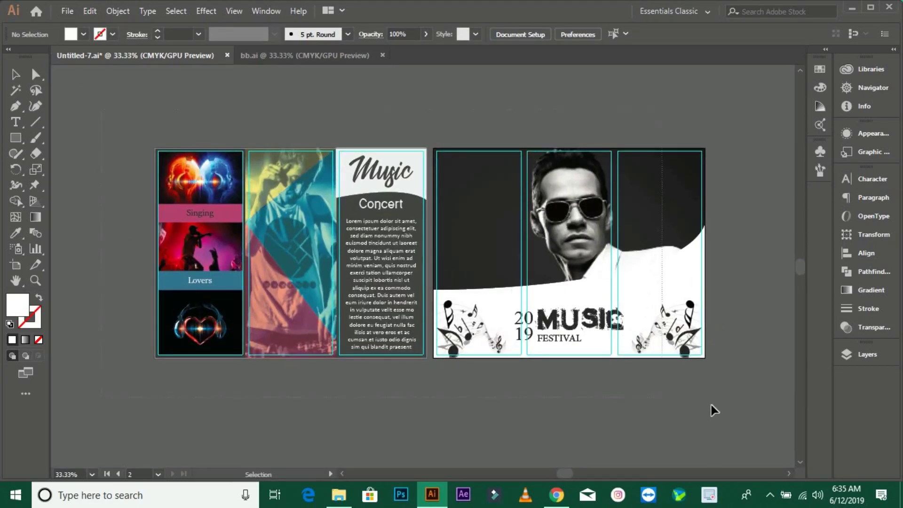
scroll(673, 365, up, 1)
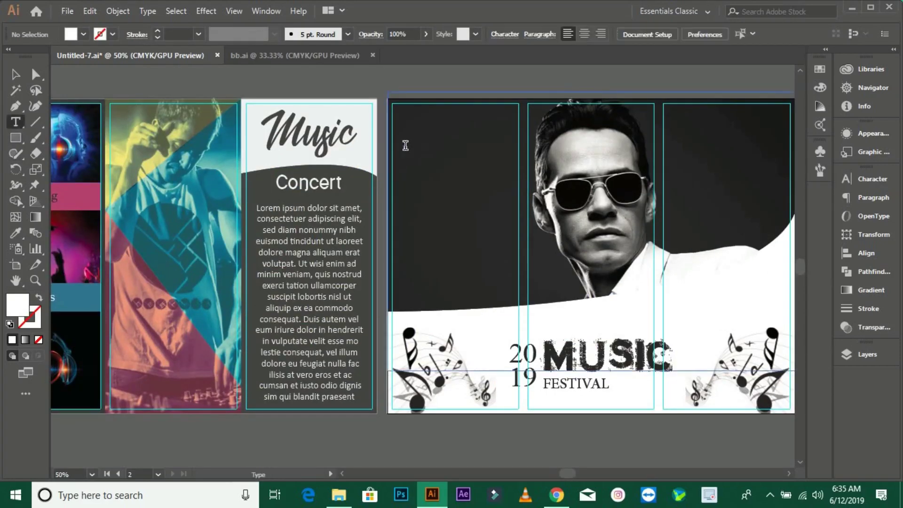
Step: Add large MARC text on the left dark panel in a grunge font
click(405, 146)
drag(418, 149, 477, 174)
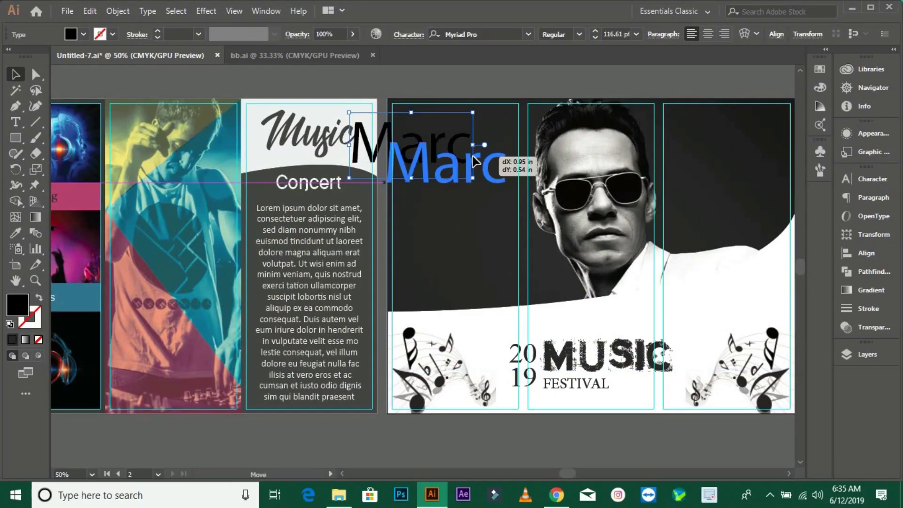
text(Punishment)
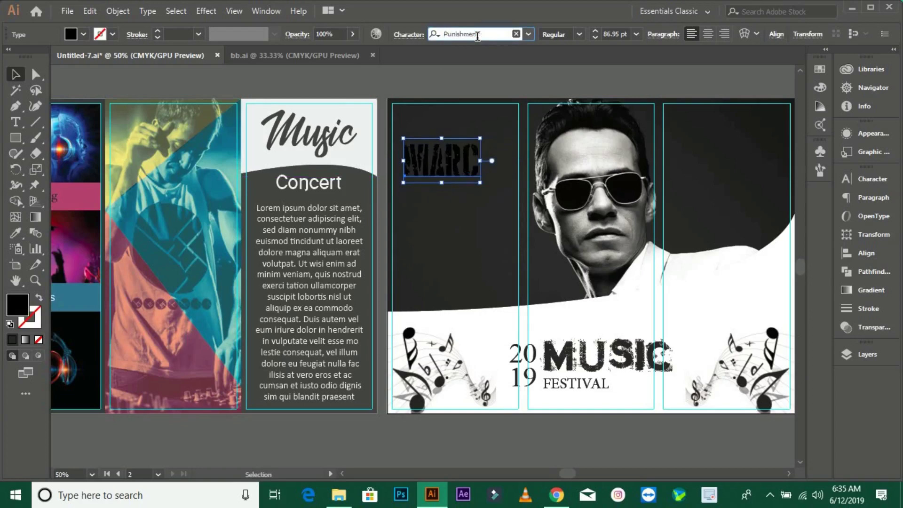
drag(480, 183, 492, 189)
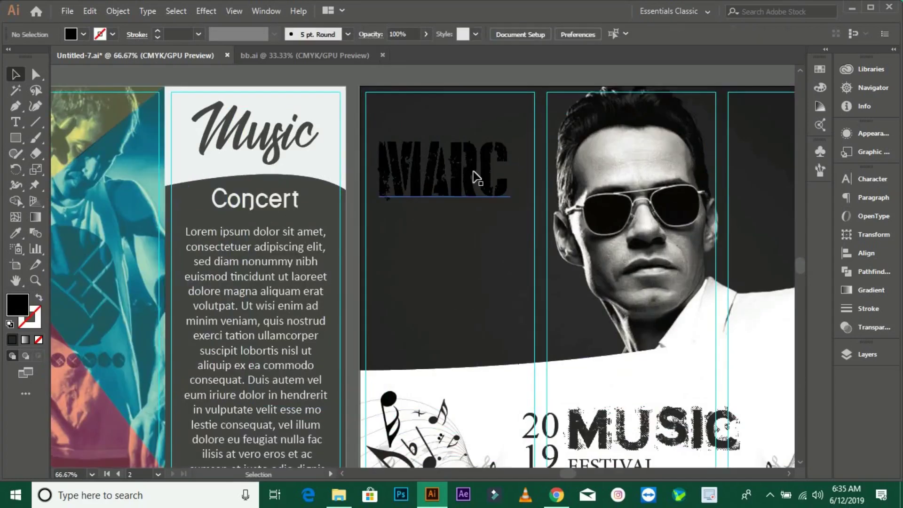
scroll(474, 166, up, 1)
click(502, 34)
text(Sattori)
key(Down)
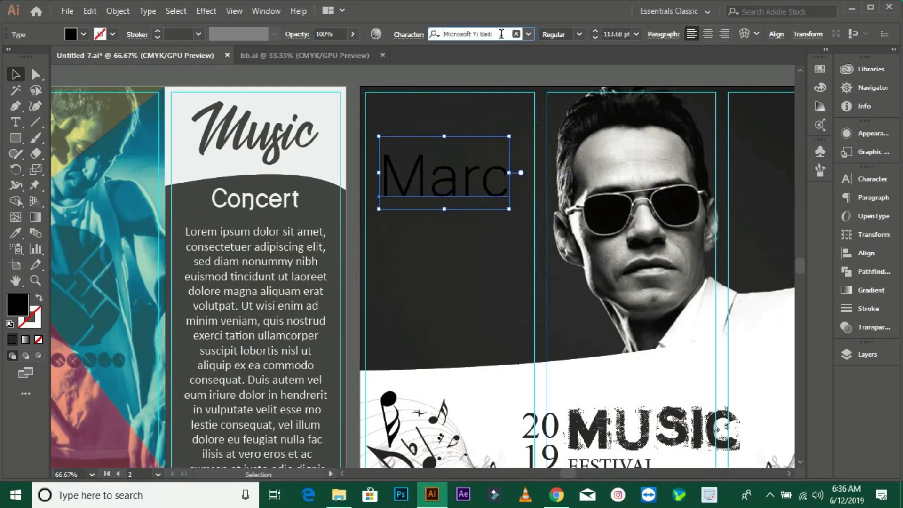
key(Down)
click(504, 201)
drag(476, 180, 483, 181)
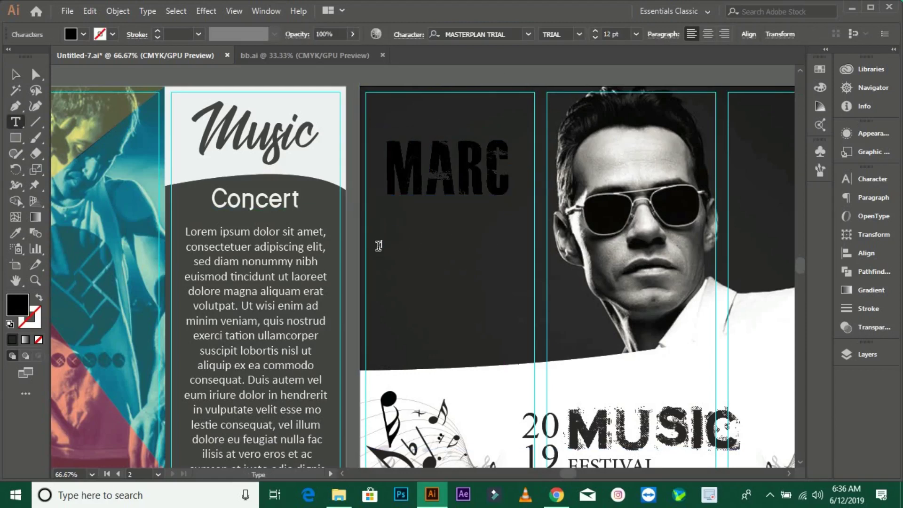
Step: Place Anthony beneath MARC with its own font and adjusted letter-spacing
drag(450, 242, 518, 223)
click(484, 34)
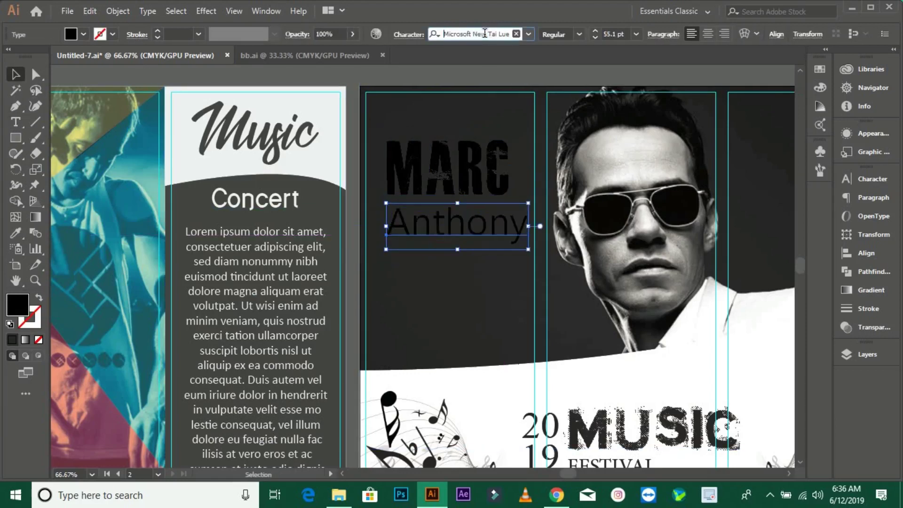
scroll(493, 248, up, 2)
drag(449, 211, 398, 195)
click(867, 178)
click(812, 249)
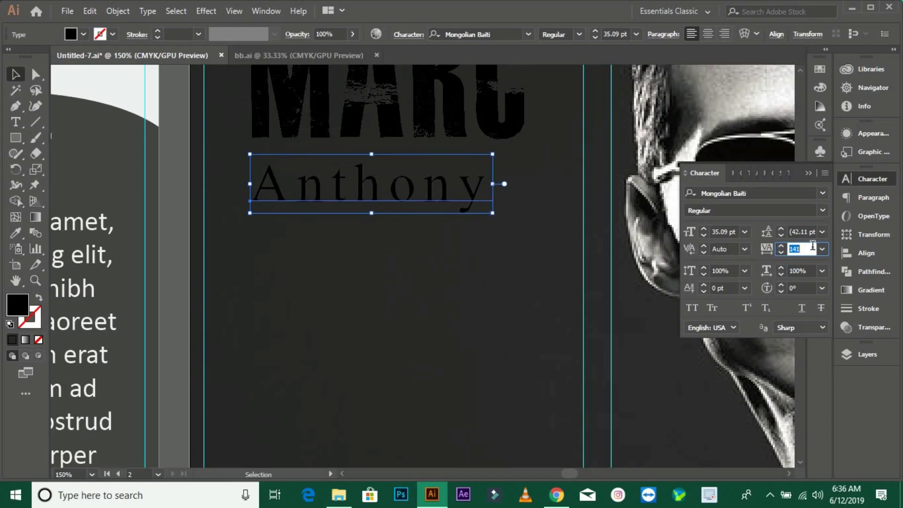
scroll(818, 248, up, 2)
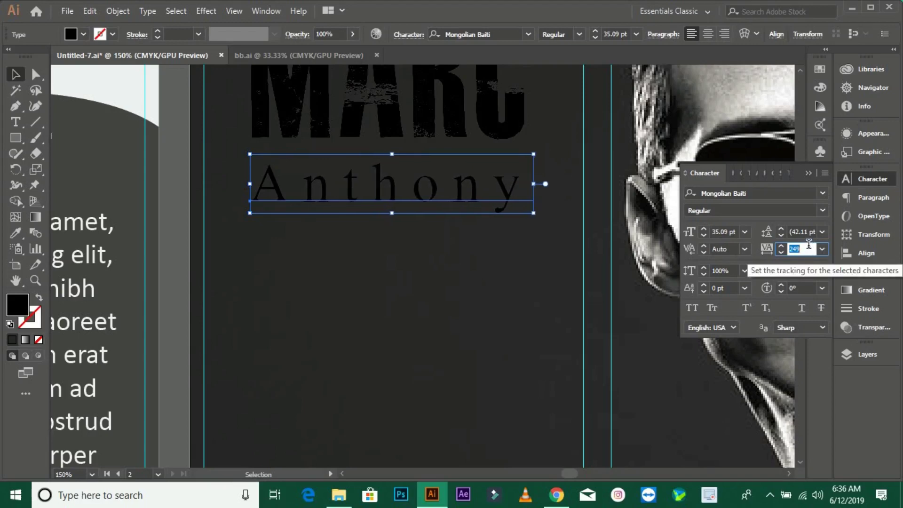
scroll(500, 289, down, 1)
scroll(478, 272, down, 1)
Step: Make MARC and Anthony white with the Eyedropper and move them lower on the panel
key(i)
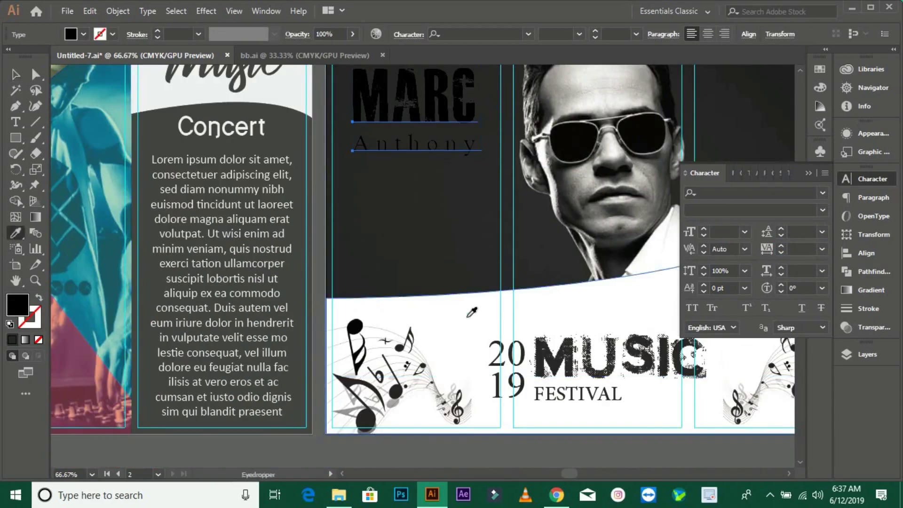
click(467, 317)
scroll(348, 292, down, 1)
key(v)
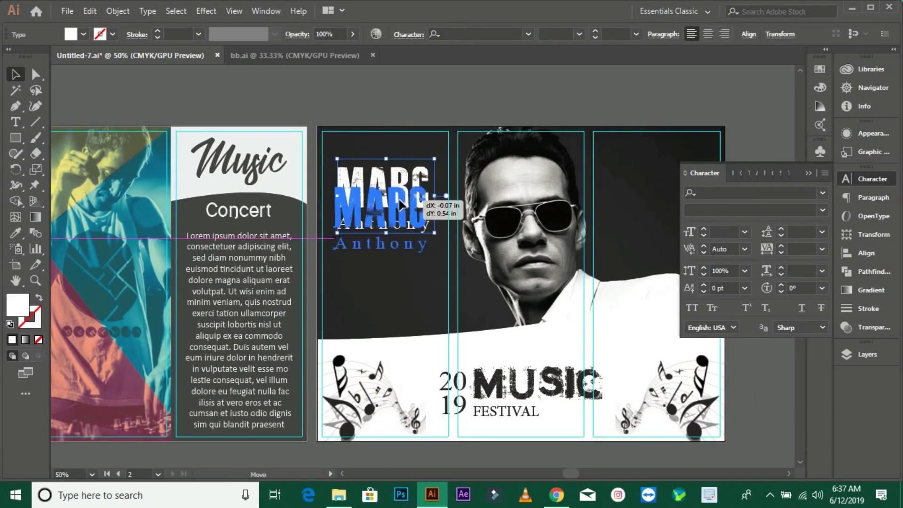
drag(407, 218, 407, 217)
click(393, 97)
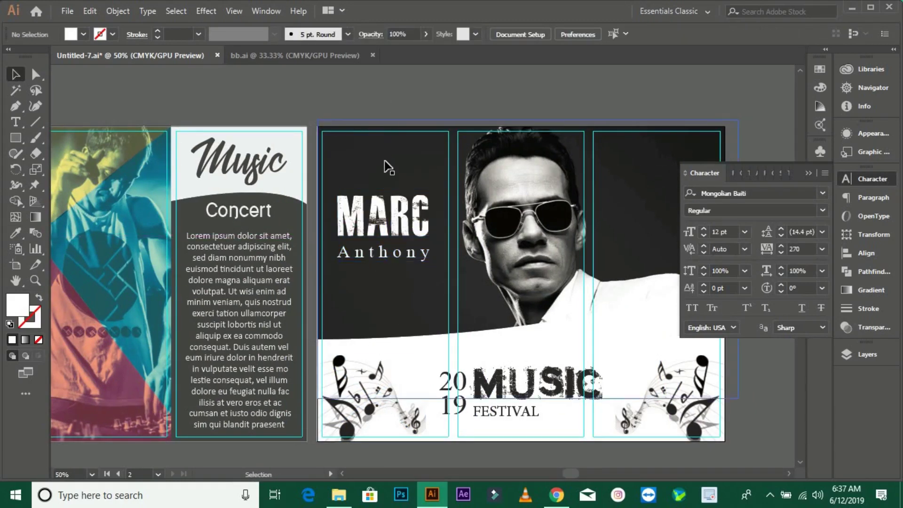
drag(385, 177, 312, 139)
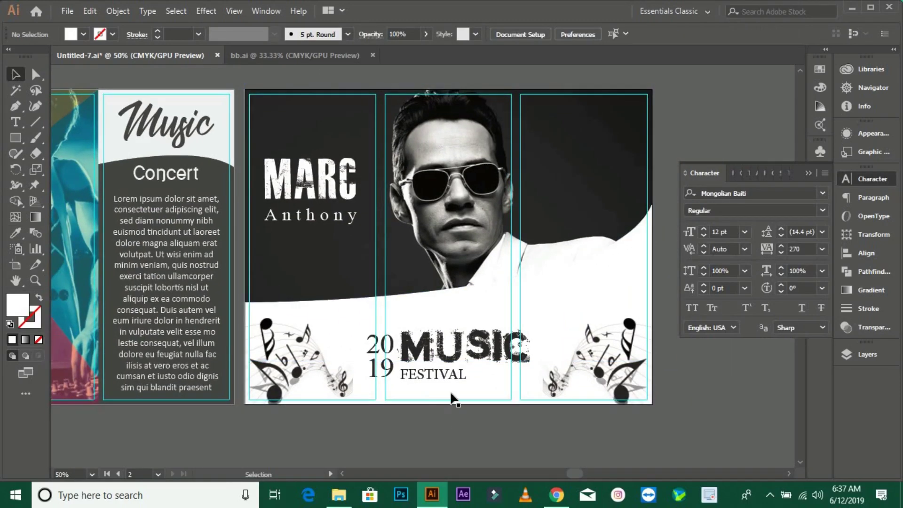
Step: Shrink the 2019 MUSIC FESTIVAL title around its centre
click(466, 355)
scroll(466, 355, up, 1)
click(413, 371)
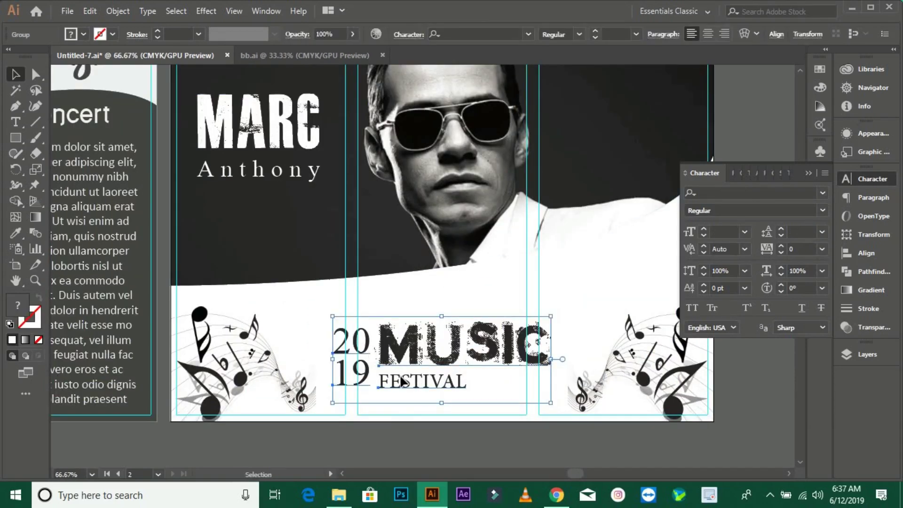
drag(552, 401, 519, 430)
click(519, 430)
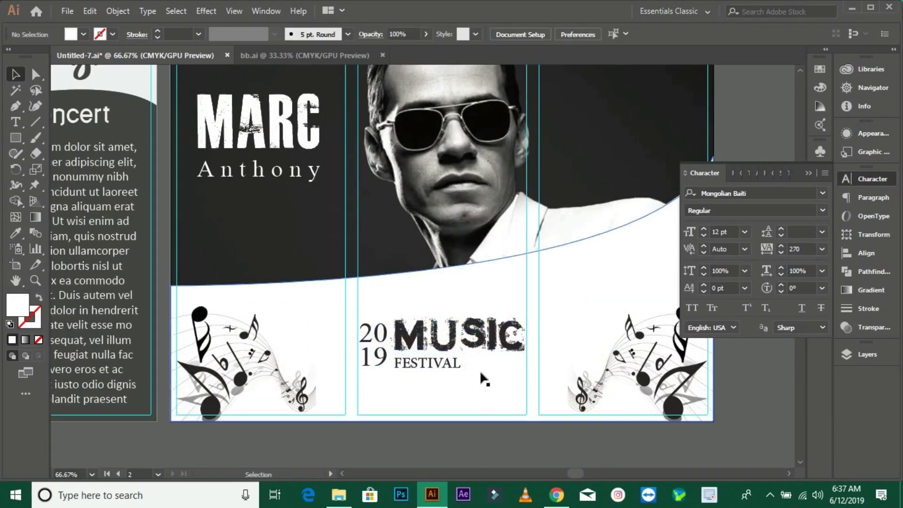
scroll(630, 285, down, 2)
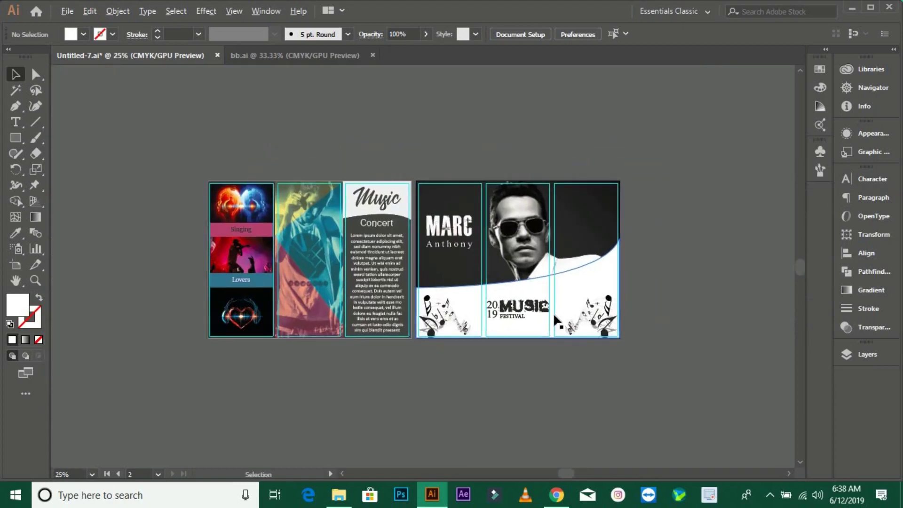